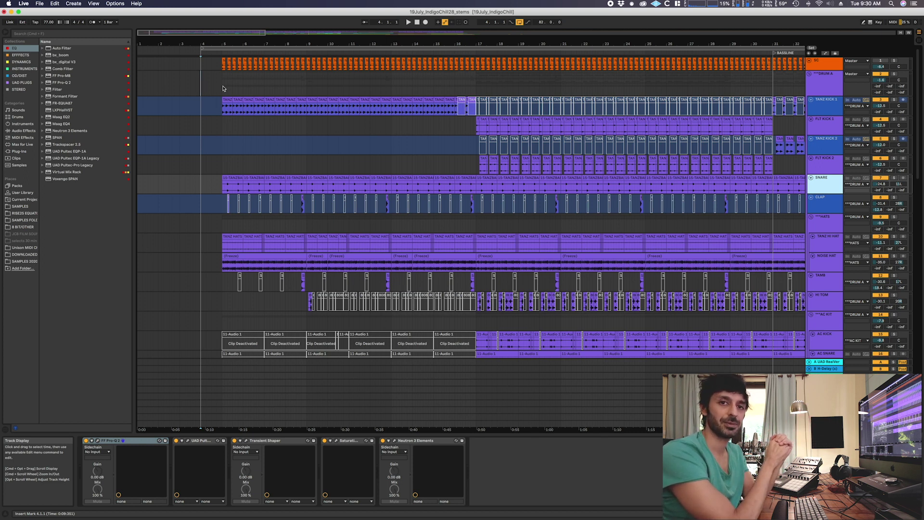
Step: Play the song from around bar 16 and look through all the tracks from the drums down to the guitar and strings
click(223, 125)
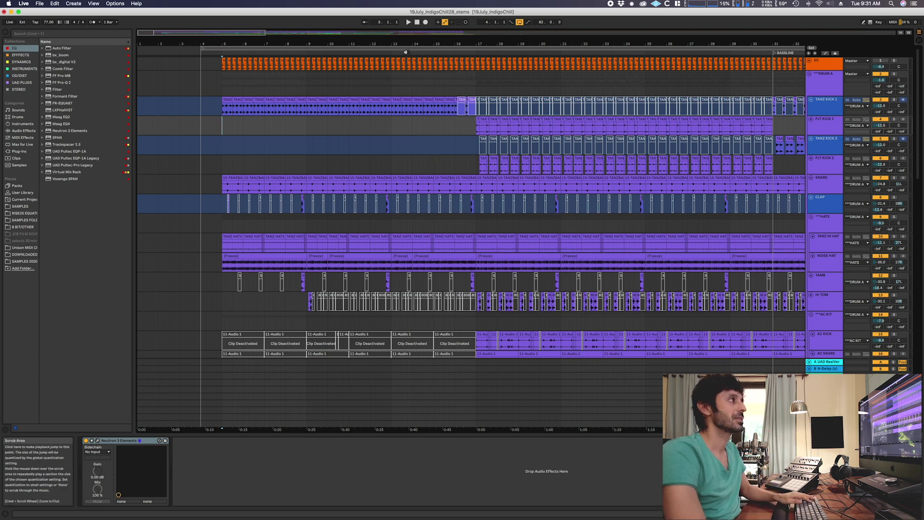
click(438, 51)
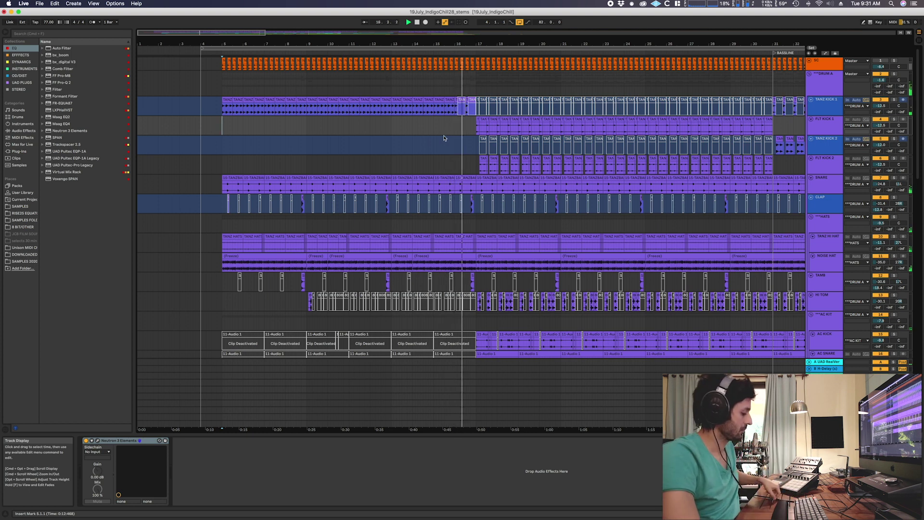
scroll(445, 158, down, 5)
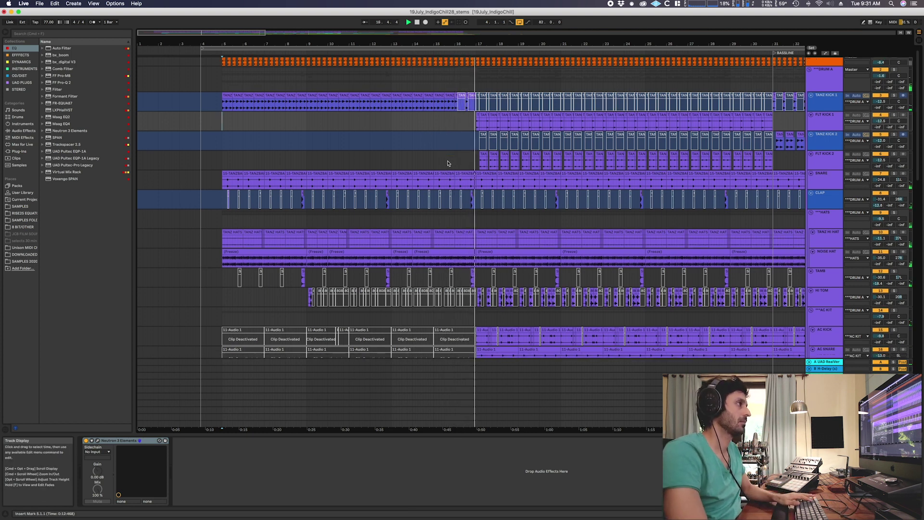
scroll(448, 162, down, 15)
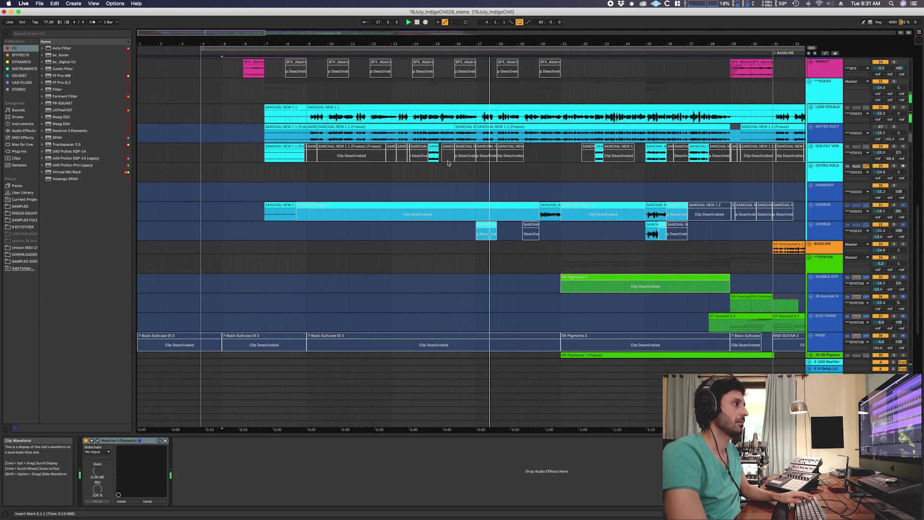
scroll(447, 164, down, 8)
scroll(448, 174, up, 15)
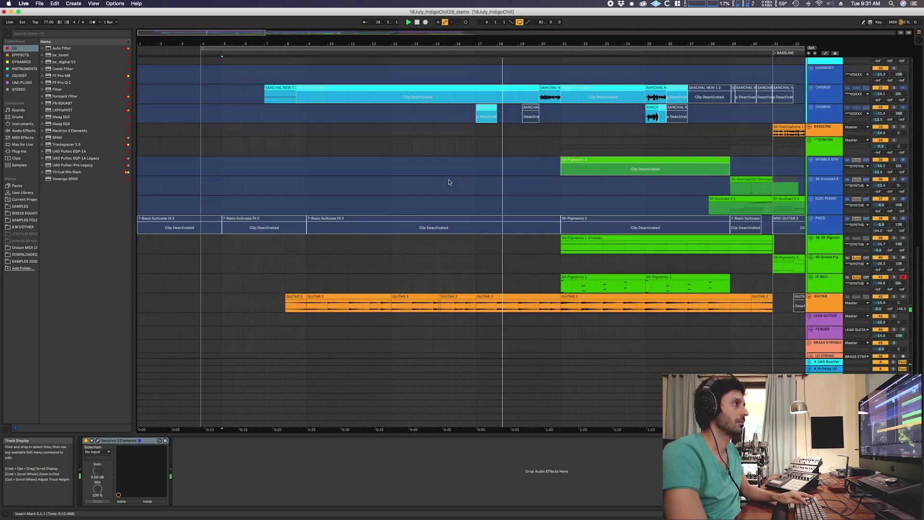
scroll(448, 182, up, 10)
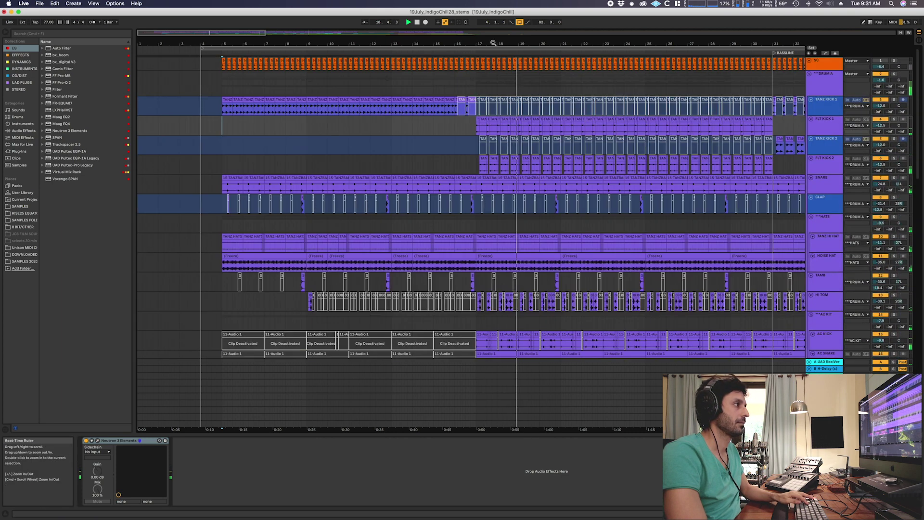
Step: Show the whole arrangement and mark short time ranges across the drum tracks in the intro, after the BASSLINE marker and near bar 58
scroll(173, 102, down, 3)
click(204, 88)
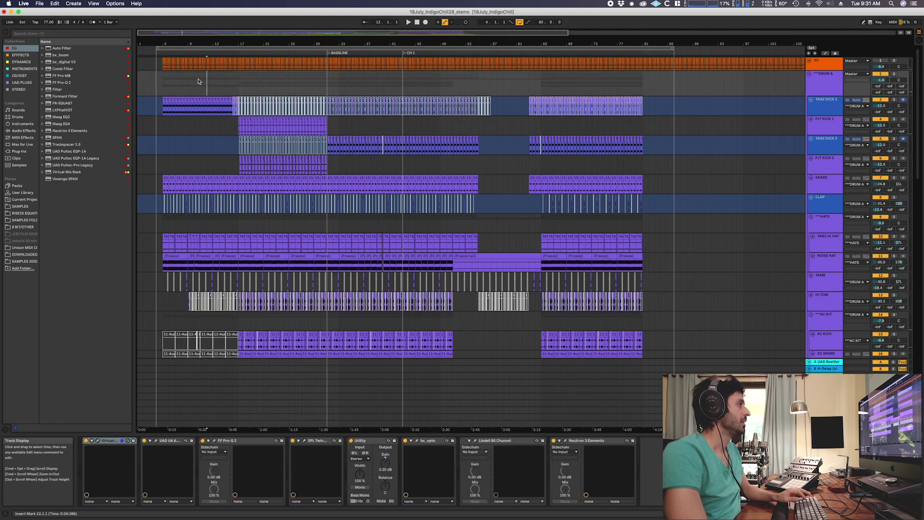
drag(208, 84, 222, 87)
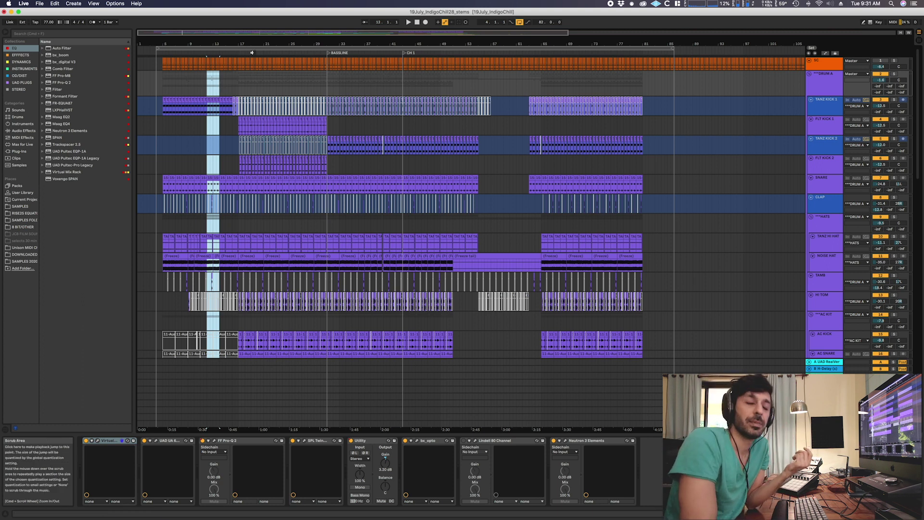
drag(333, 84, 345, 84)
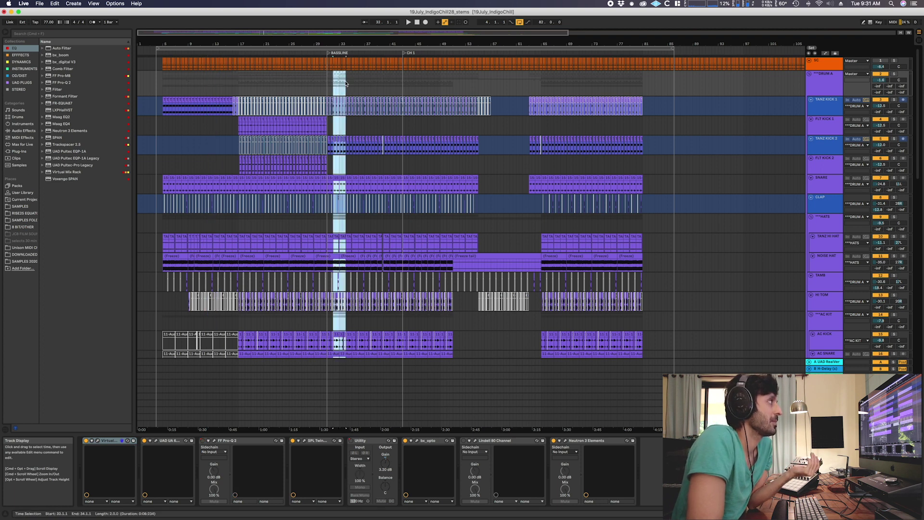
drag(500, 126, 521, 131)
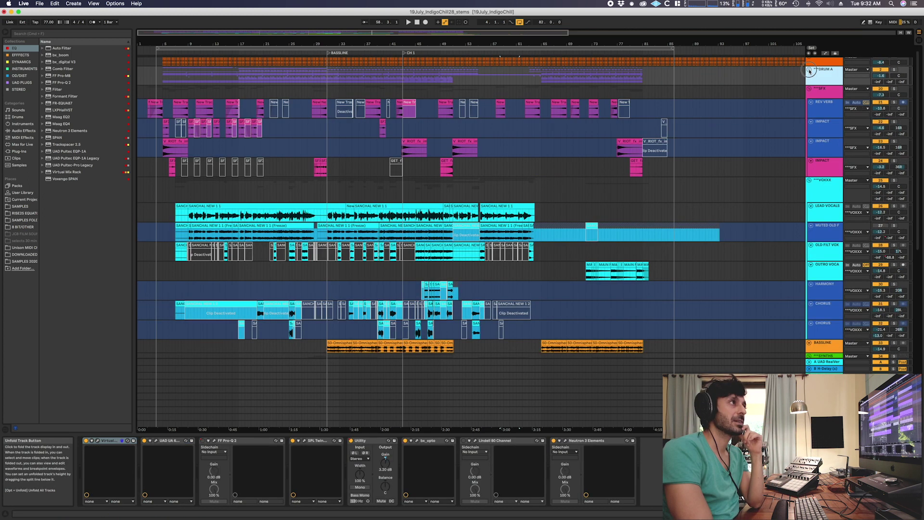
Step: Unfold the DRUM A group and look through its kick, hat and acoustic kit tracks down to the SFX tracks
click(809, 69)
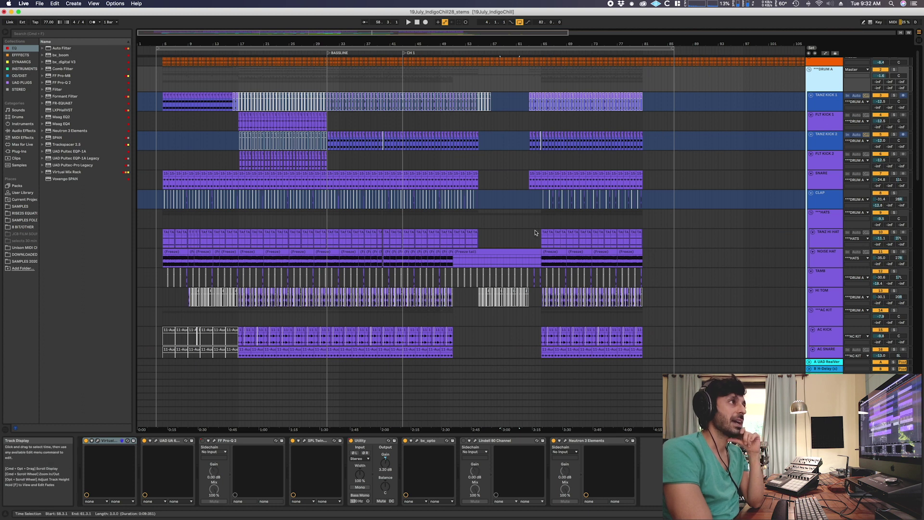
scroll(337, 216, down, 6)
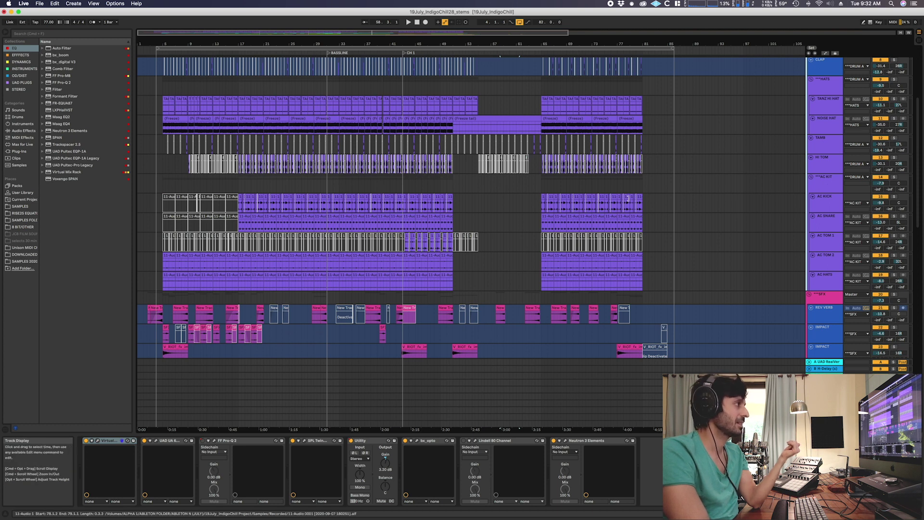
scroll(561, 208, down, 4)
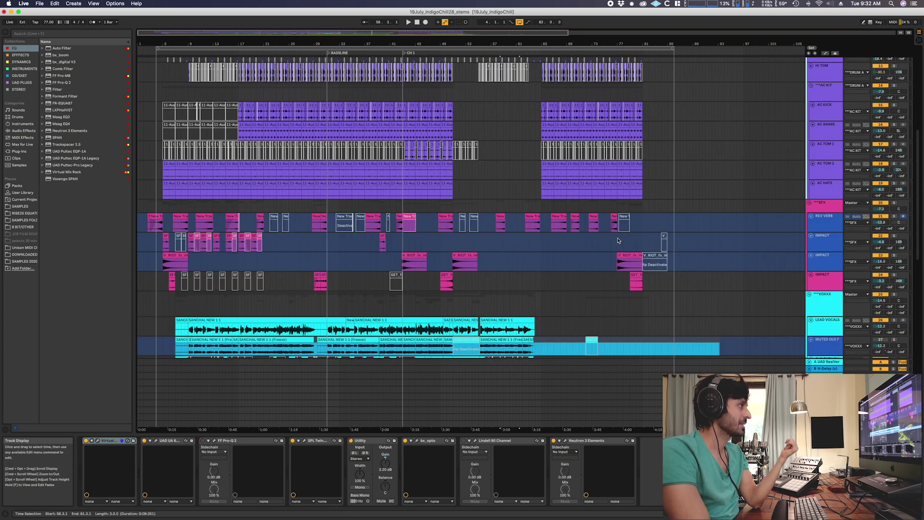
scroll(263, 226, down, 3)
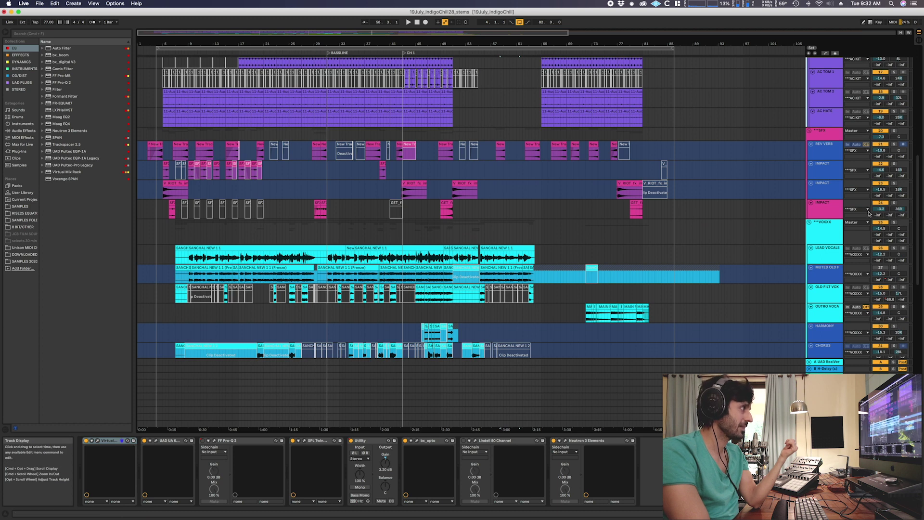
Step: Select the VOXXX group, the BASSLINE track and the SYNTHS group in turn to review their parts in the arrangement
click(841, 236)
scroll(570, 223, down, 1)
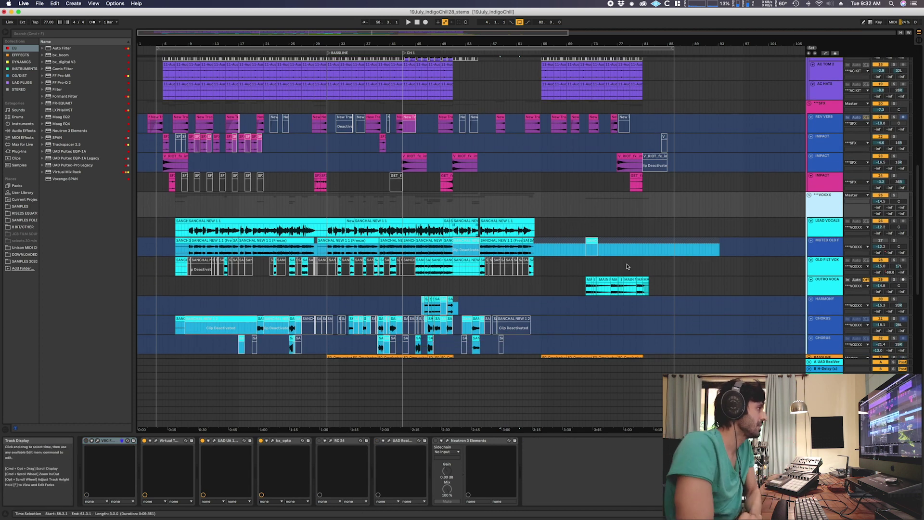
scroll(674, 264, down, 4)
click(717, 262)
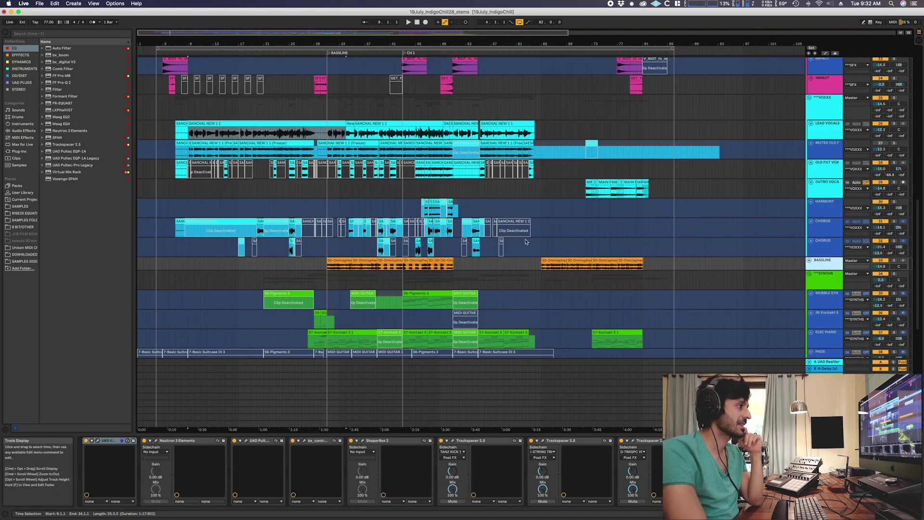
scroll(430, 246, down, 3)
click(841, 212)
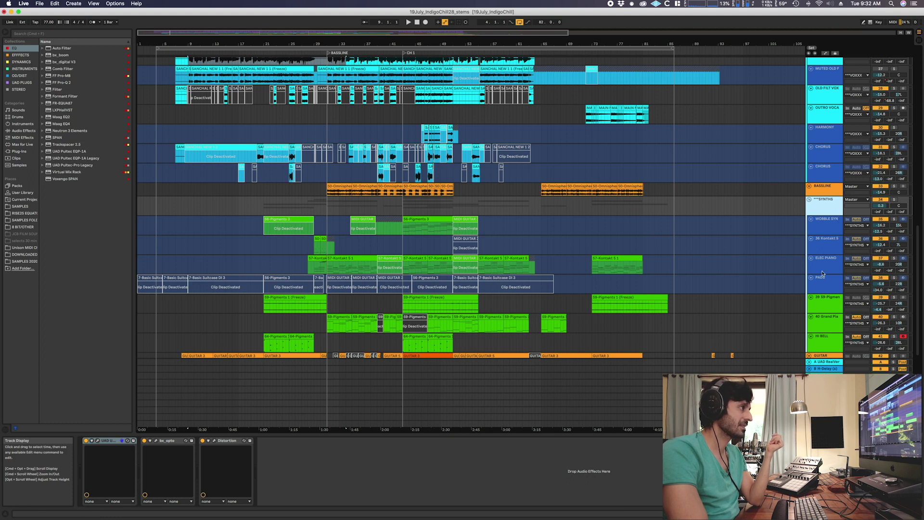
Step: Review the remaining instrument tracks, selecting the Grand Piano track and the BRASS STRINGS group
scroll(432, 262, down, 1)
scroll(591, 207, up, 3)
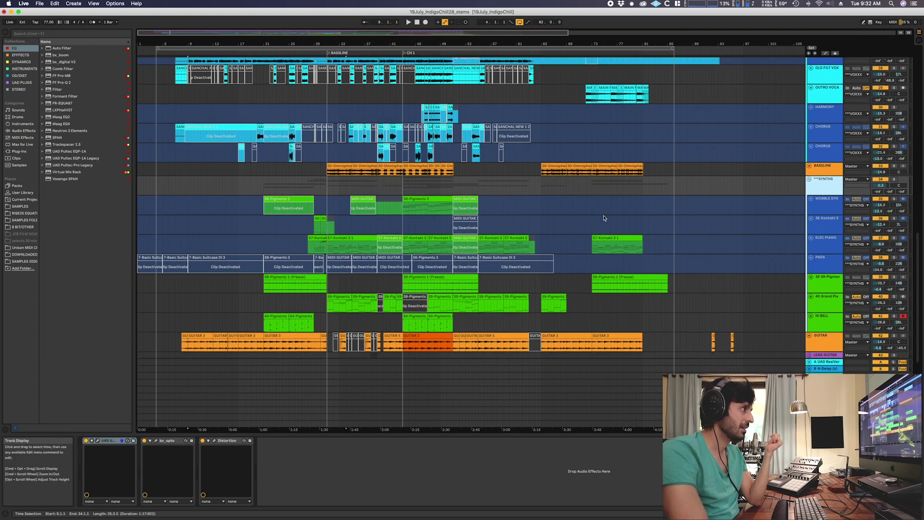
scroll(559, 151, up, 5)
scroll(559, 151, down, 10)
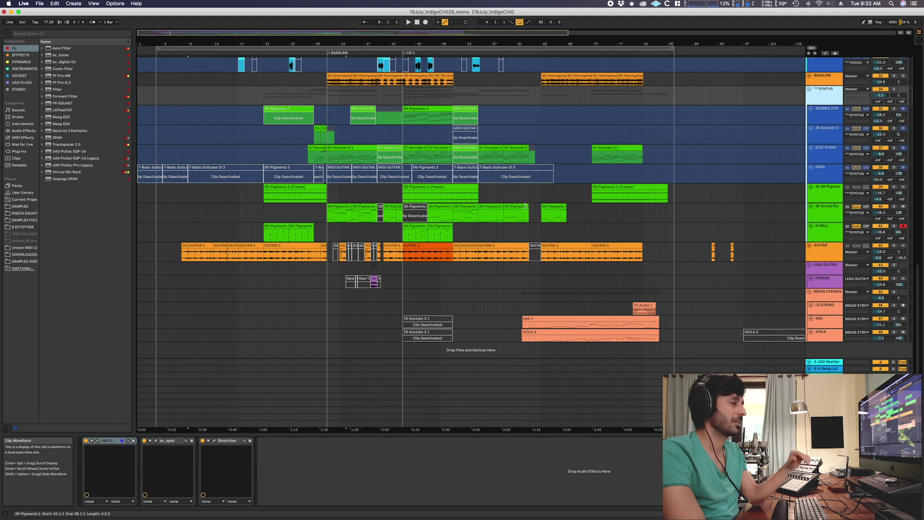
click(780, 219)
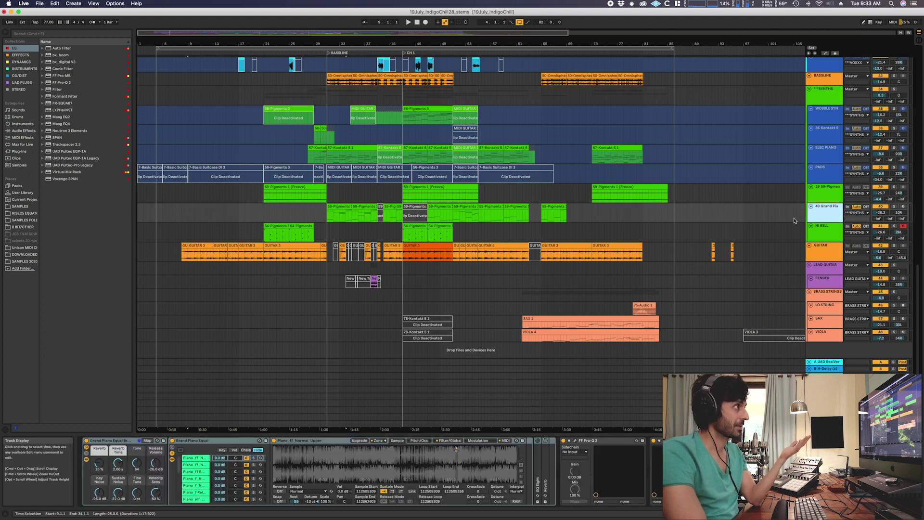
click(830, 320)
click(830, 293)
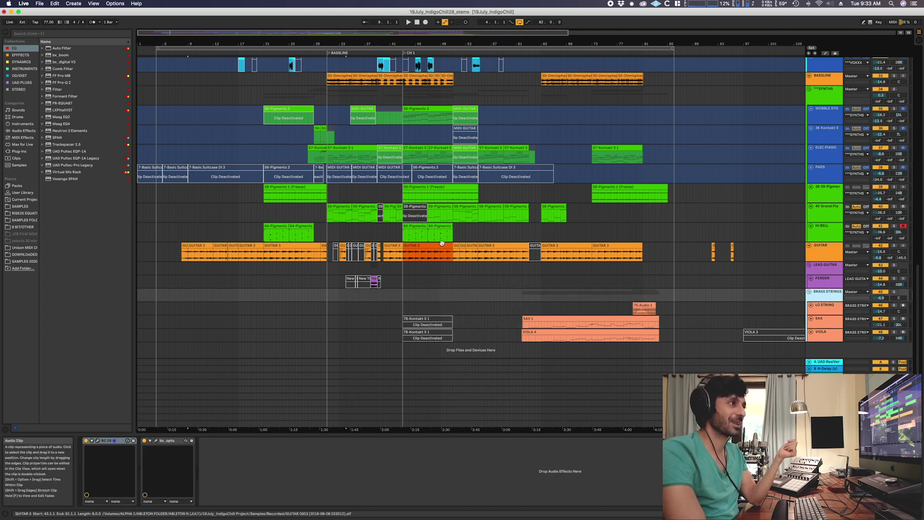
Step: Return to the drum tracks, solo the DRUM A group and play it from around bar 16
click(329, 272)
scroll(329, 274, up, 10)
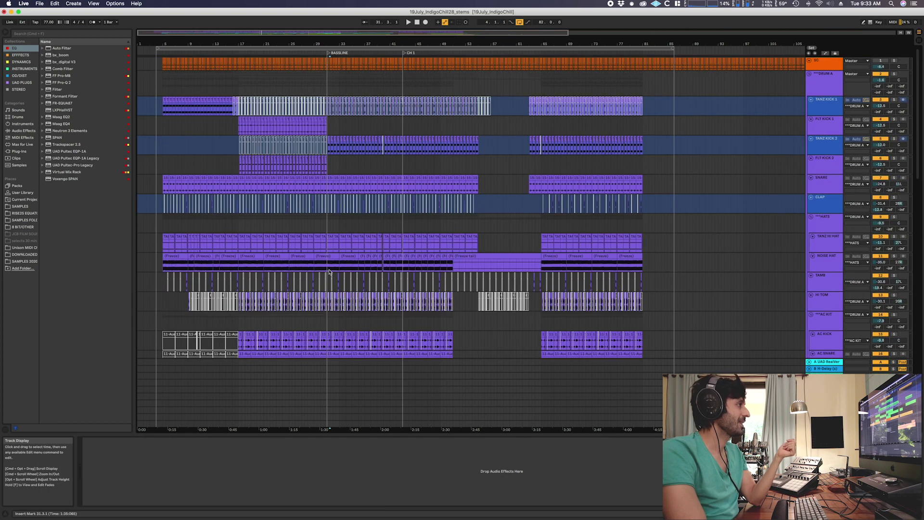
scroll(289, 216, down, 5)
scroll(241, 145, up, 5)
click(204, 86)
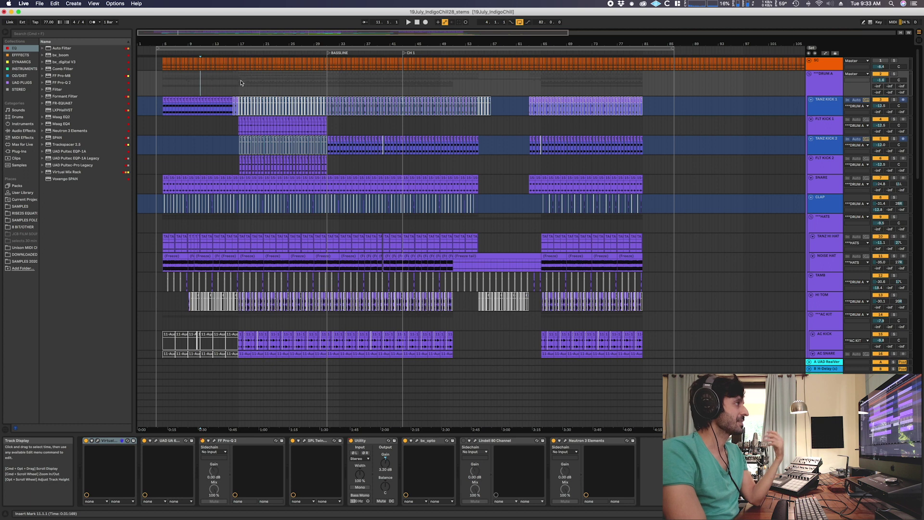
click(257, 79)
key(space)
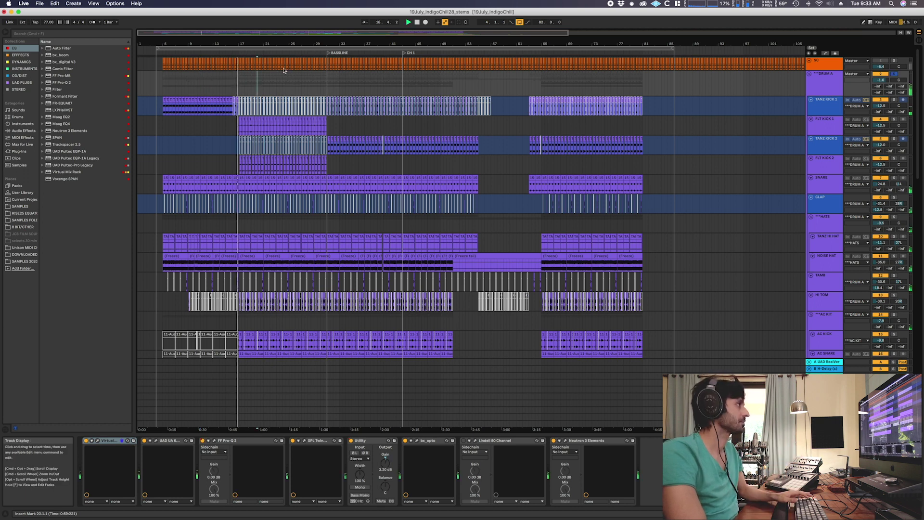
Step: Solo the FLT KICK 1 track and play it from just before bar 17
drag(232, 46, 263, 135)
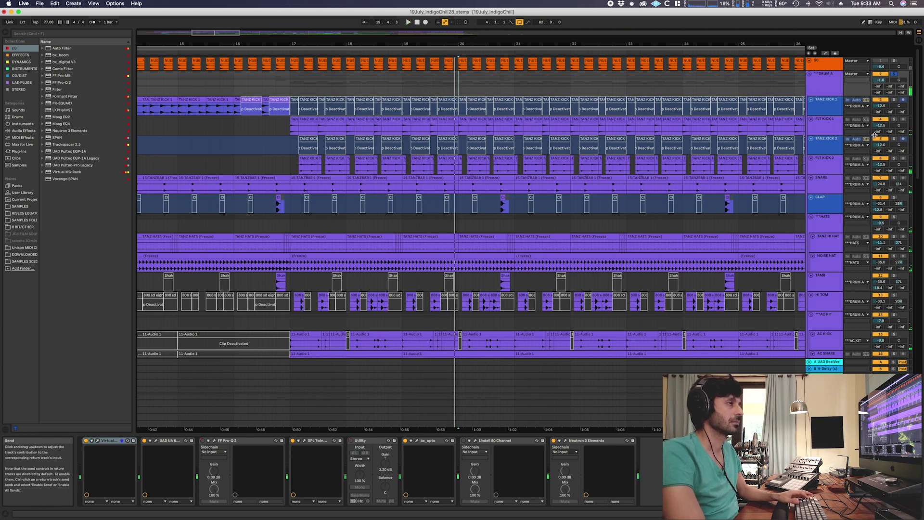
click(894, 121)
key(space)
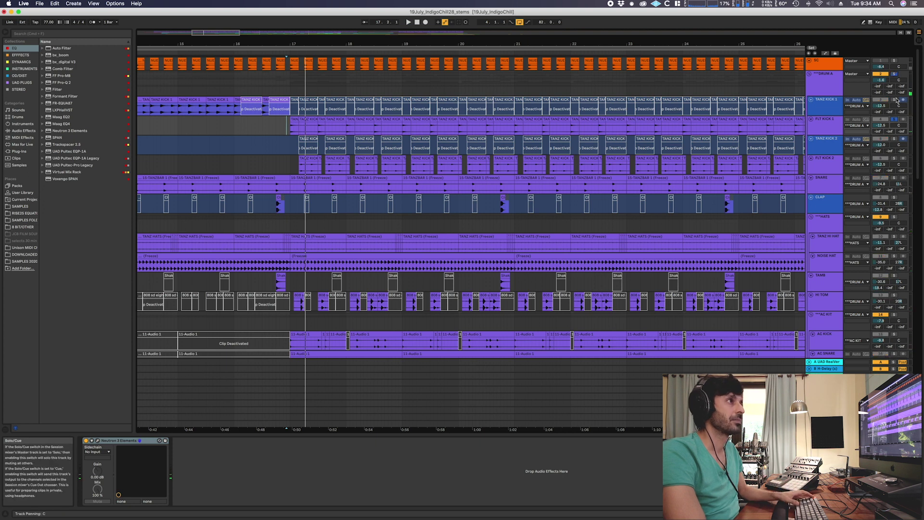
key(space)
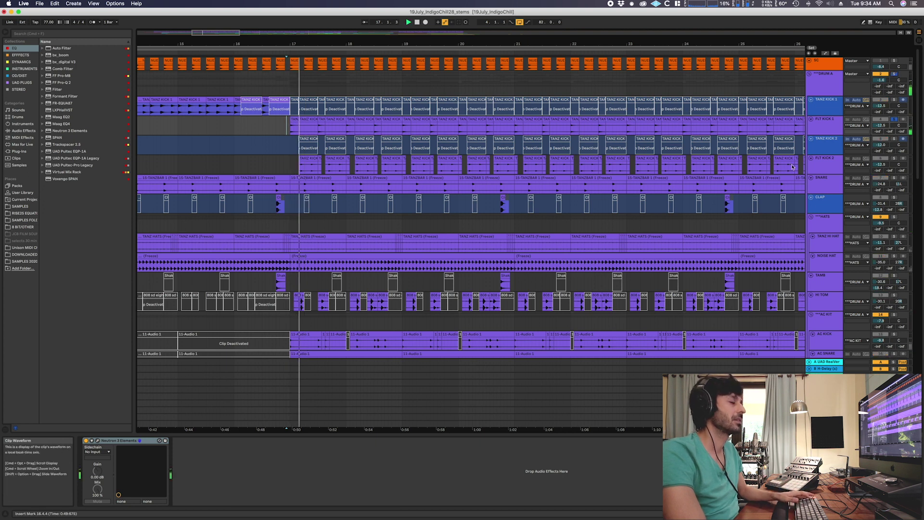
key(space)
key(space)
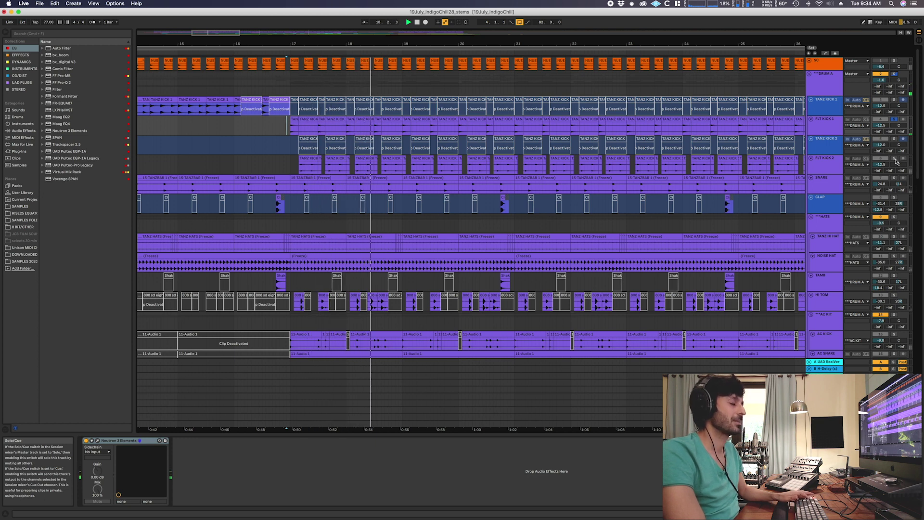
Step: Add the FLT KICK 2 track to the solo and play both filtered kicks from bar 16
key(space)
key(space)
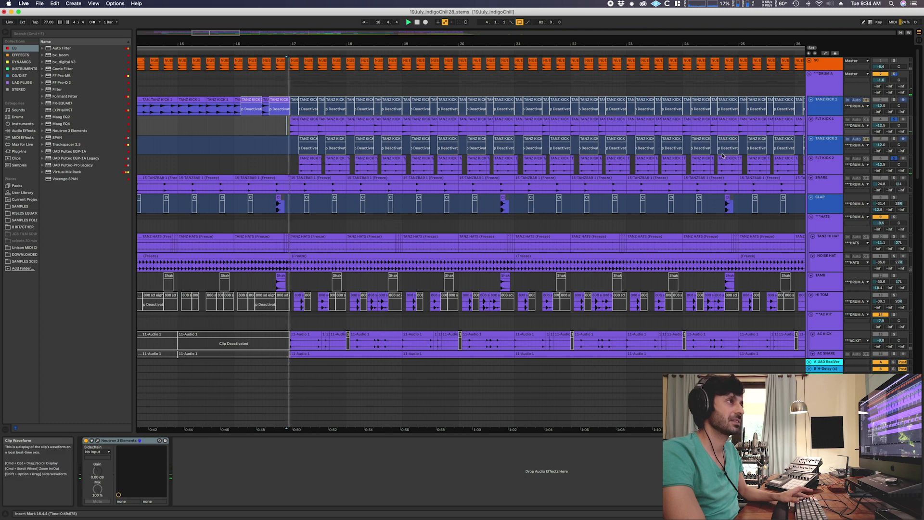
click(273, 165)
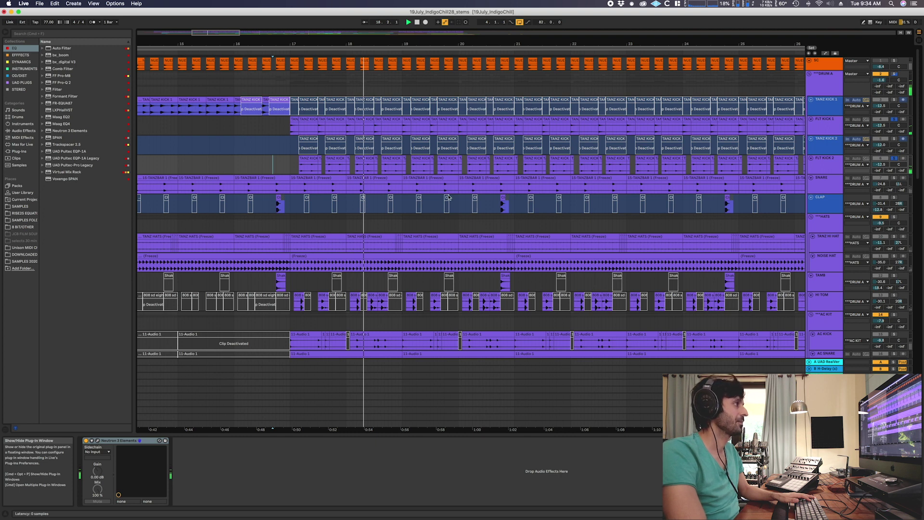
Step: Inspect the equalizer curve in Neutron 3 Elements on the FLT KICK 2 track, close the plug-in and place the insert marker at bar 15
click(98, 441)
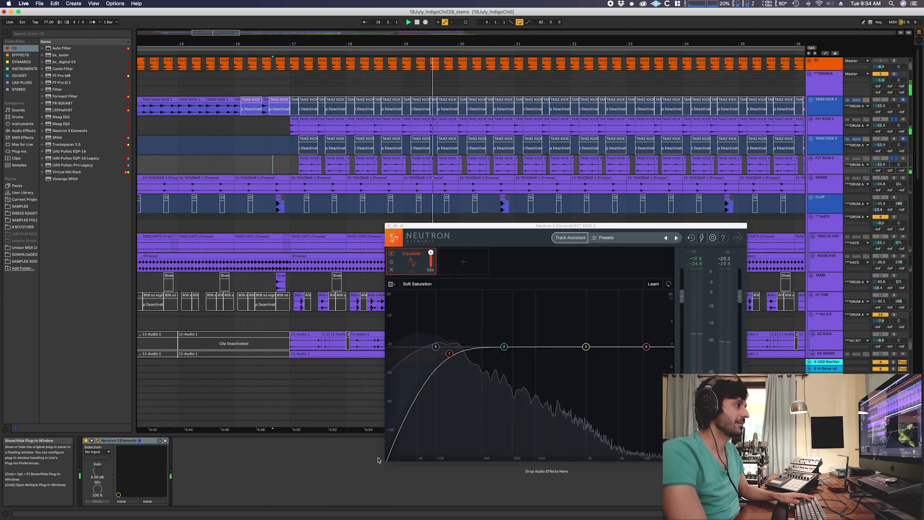
key(super+alt+p)
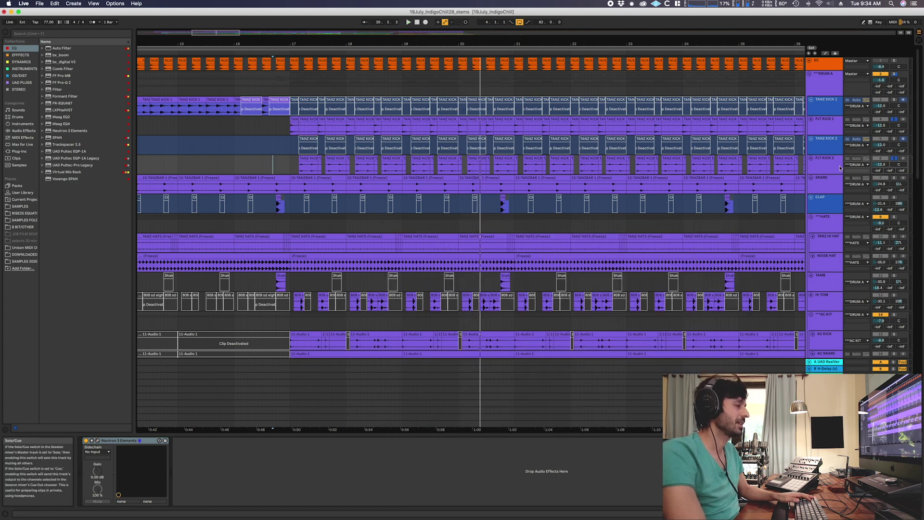
click(854, 171)
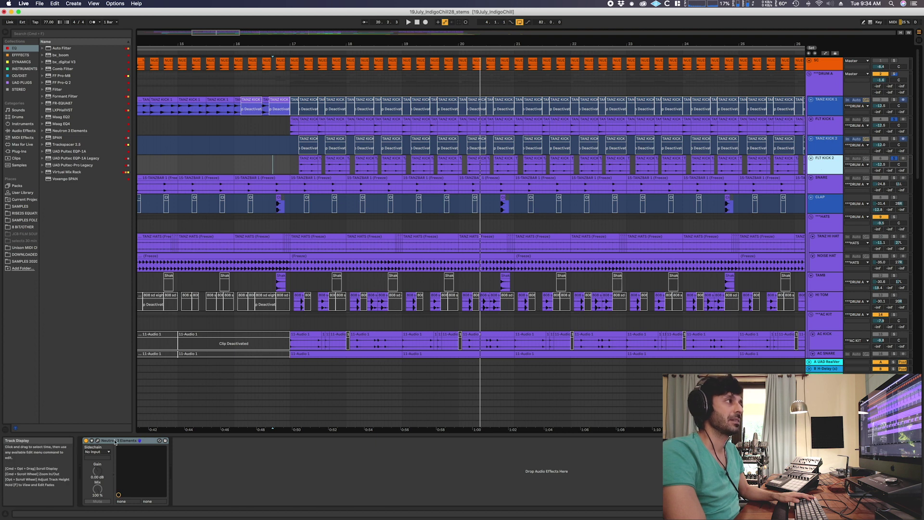
click(98, 441)
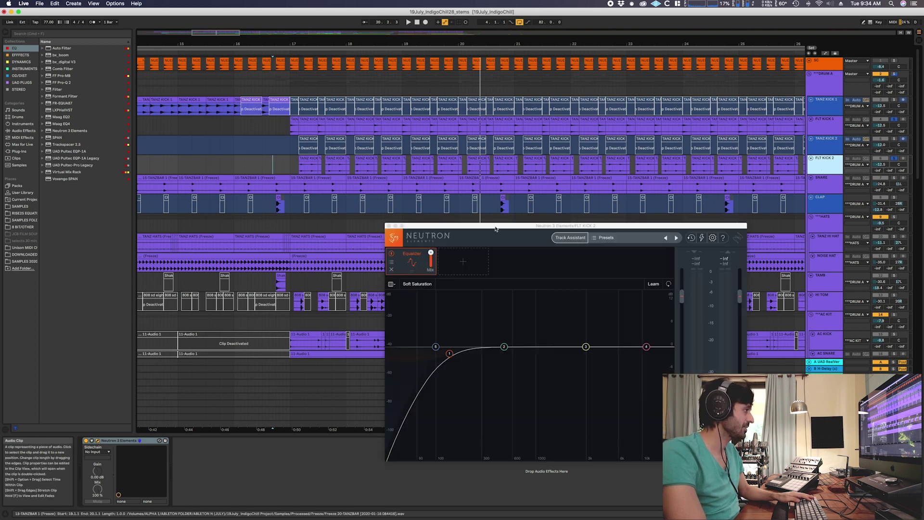
click(390, 226)
click(213, 169)
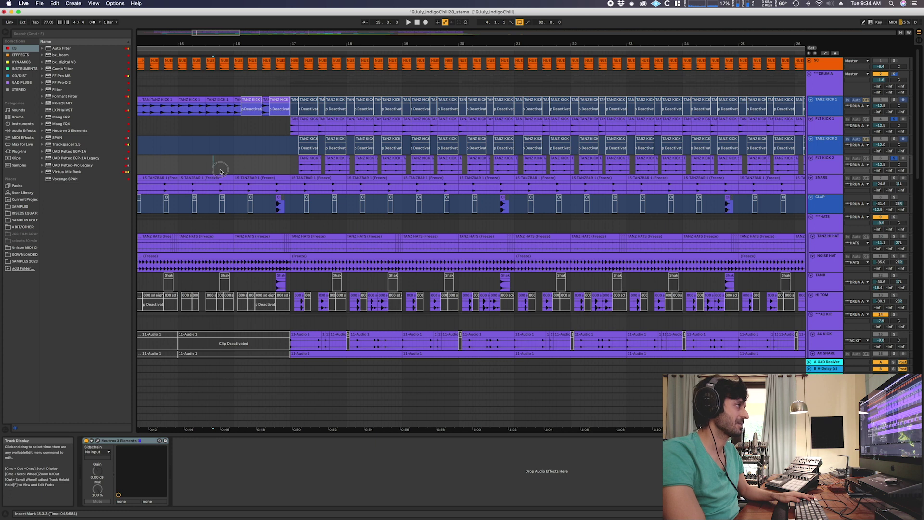
Step: Open Neutron 3 Elements on the FLT KICK 2 track again to examine its low-cut curve, and close the plug-in
drag(214, 170, 248, 171)
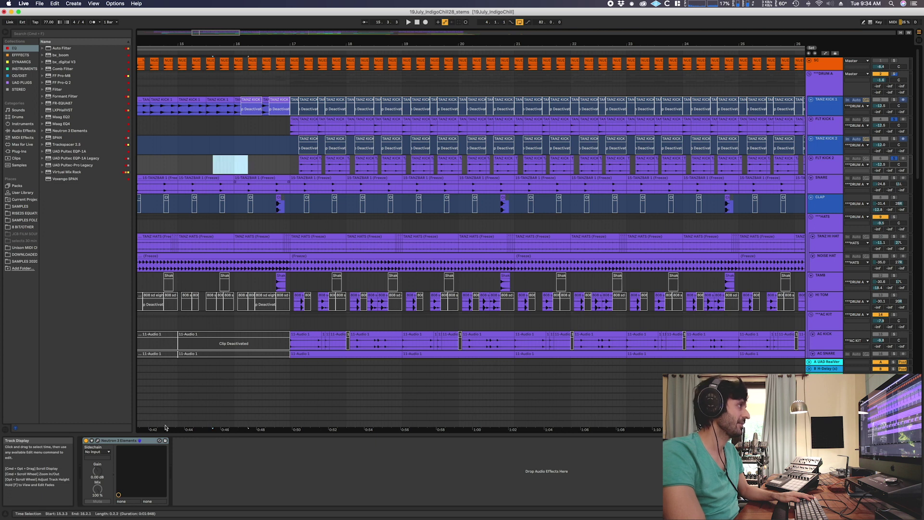
click(98, 441)
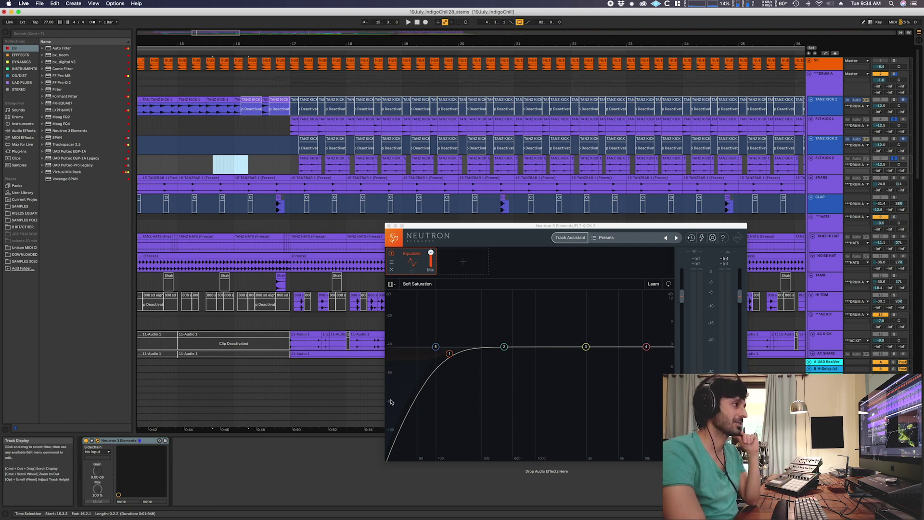
click(389, 225)
click(273, 164)
drag(249, 160, 260, 162)
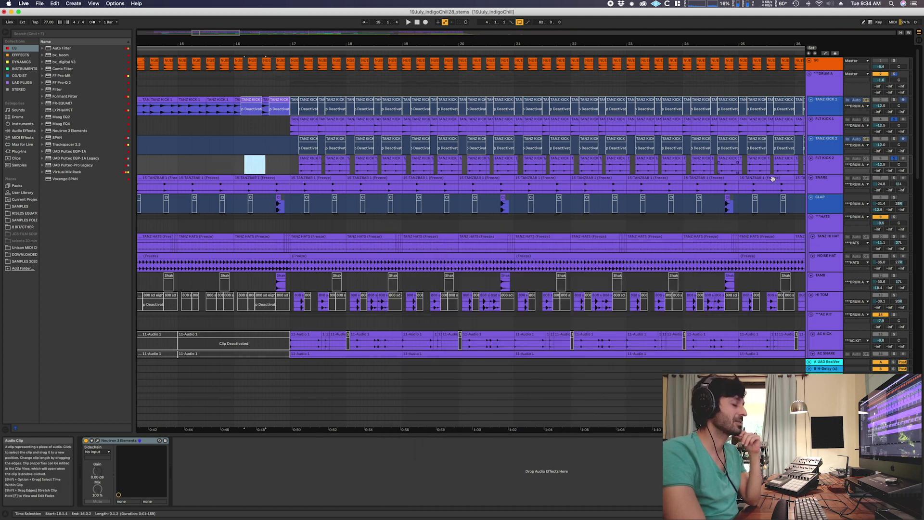
Step: Take the filtered kicks out of solo and solo the SNARE track instead
click(881, 160)
click(882, 162)
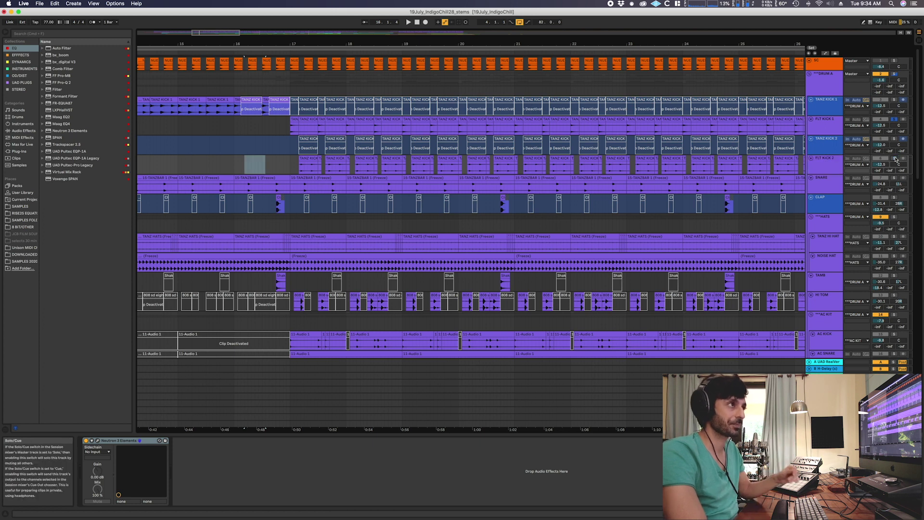
click(893, 174)
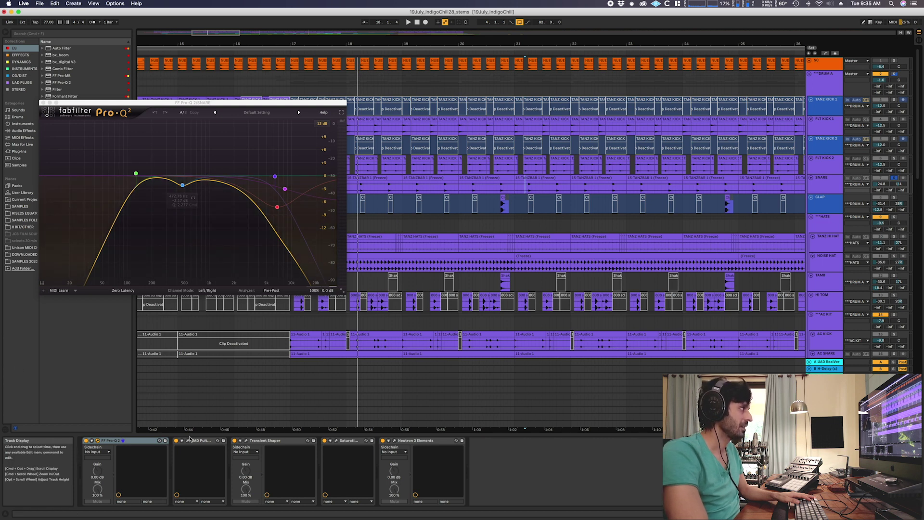
Step: Examine the FF Pro-Q 2 curve and the UAD Pultec MEQ-5 settings on the SNARE track
click(224, 443)
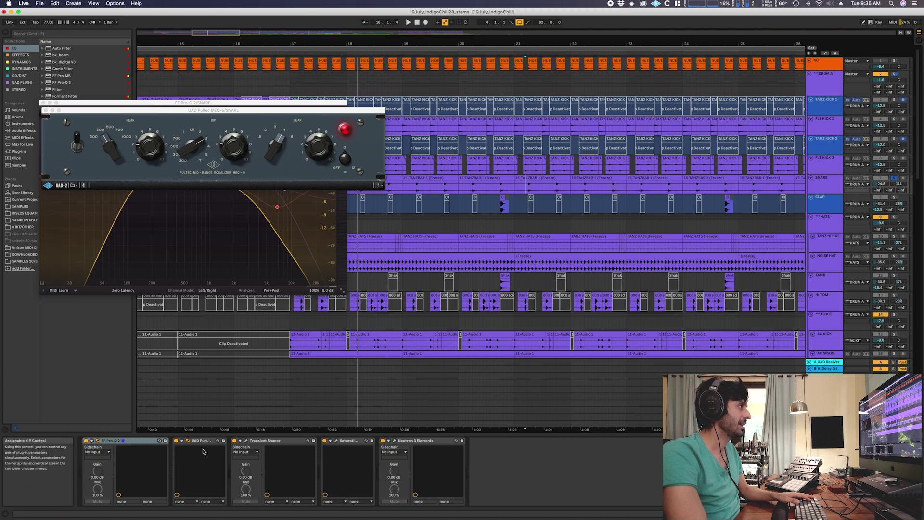
click(244, 242)
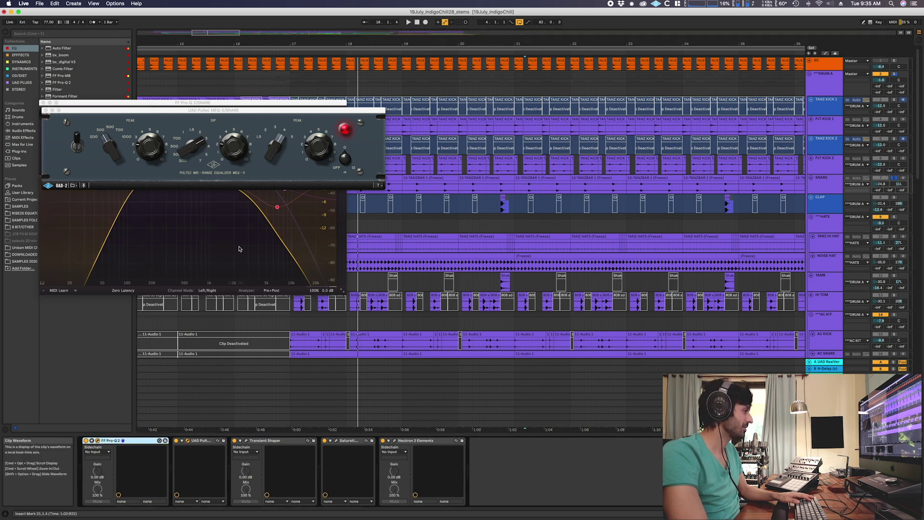
click(200, 440)
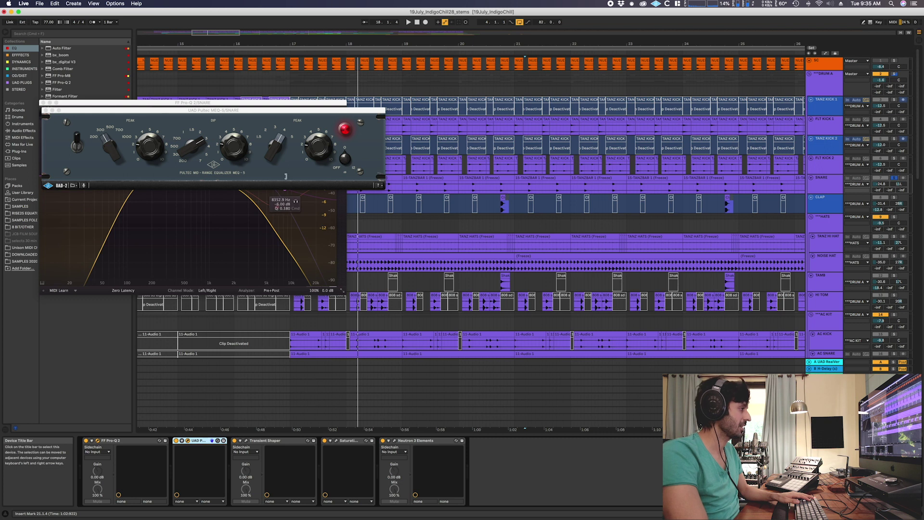
Step: Inspect the Transient Shaper and the Softube Saturation Knob on the SNARE track, closing each one after viewing
click(246, 441)
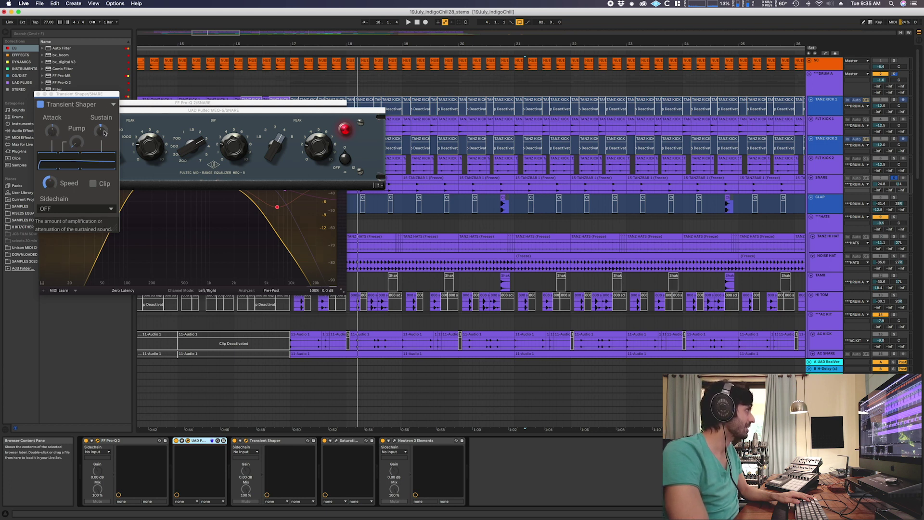
click(37, 94)
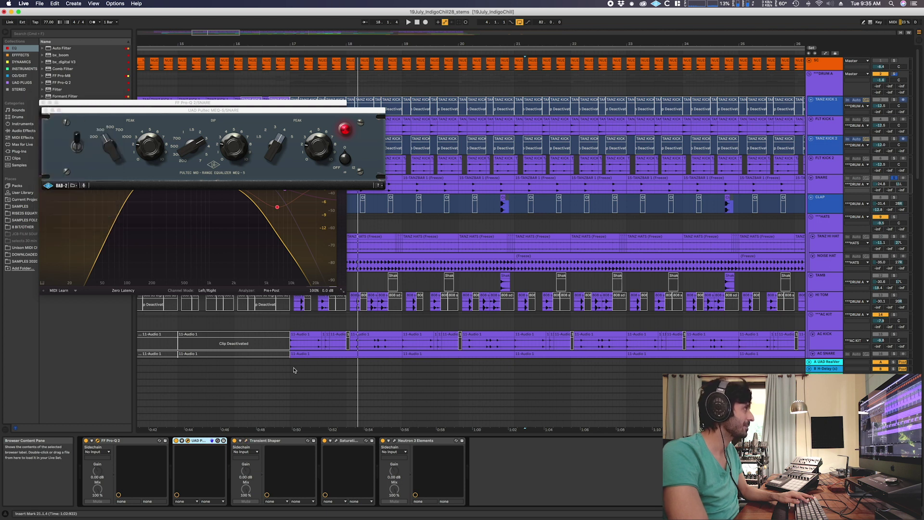
click(337, 442)
drag(268, 201, 266, 179)
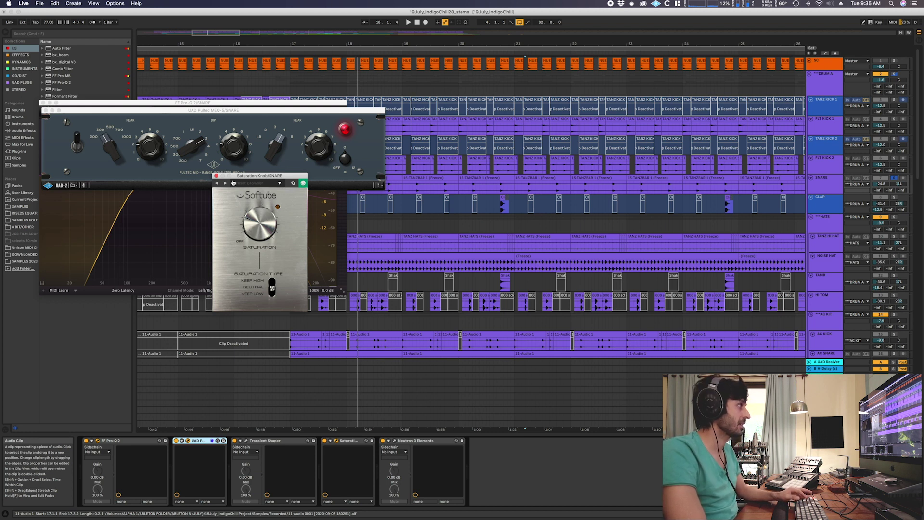
click(217, 176)
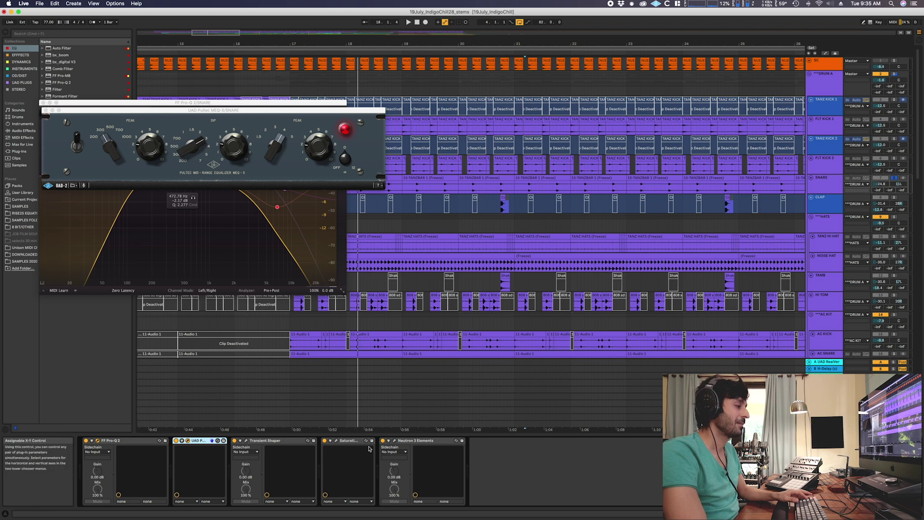
Step: Open Neutron 3 Elements on SNARE and compare the playing snare with its Equalizer module bypassed and enabled
click(395, 442)
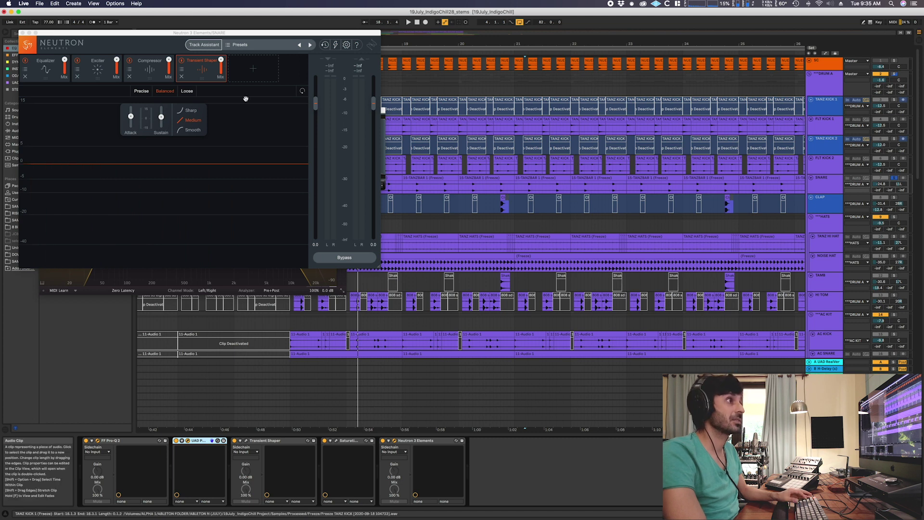
click(41, 66)
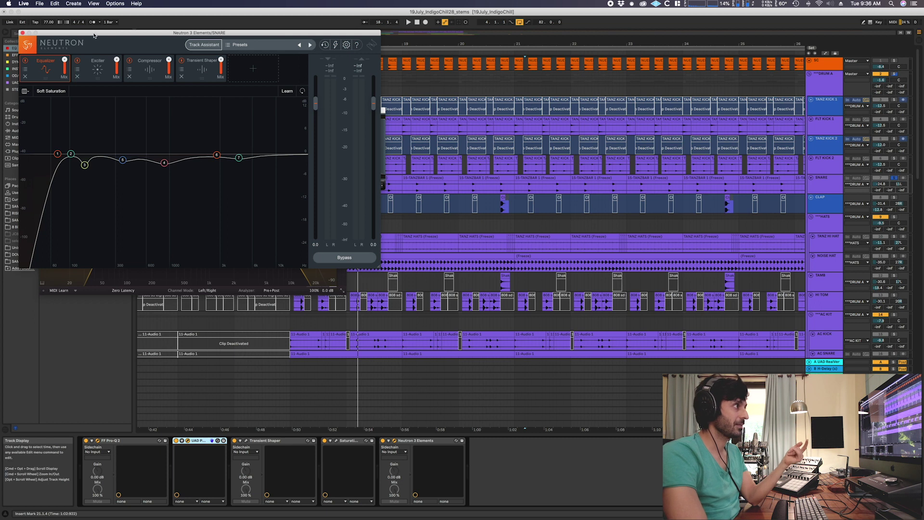
key(space)
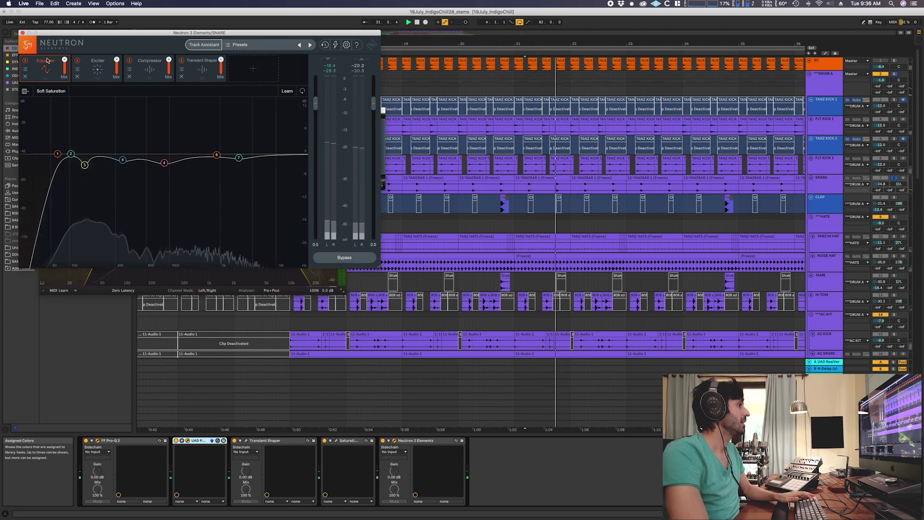
click(25, 64)
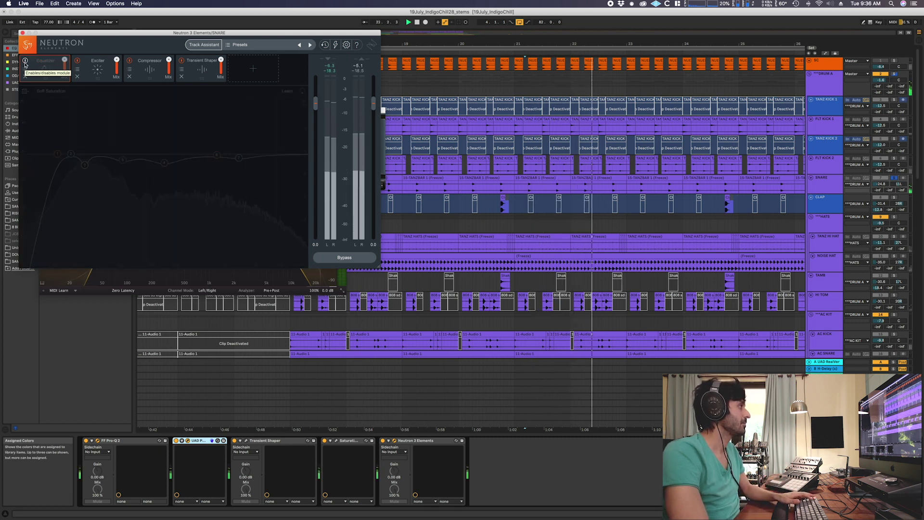
click(25, 64)
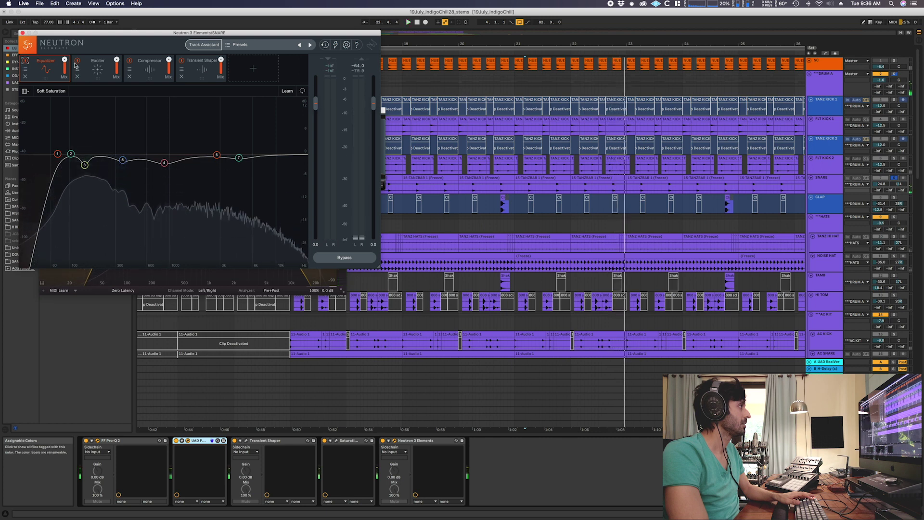
Step: Review Neutron's Exciter, Compressor and Transient Shaper modules on the snare, and close all open plug-in windows
click(102, 61)
click(160, 62)
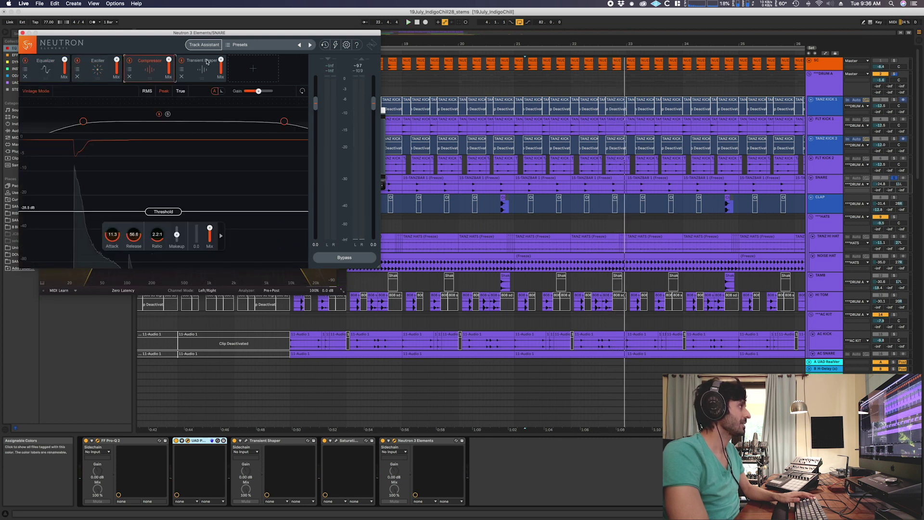
click(201, 61)
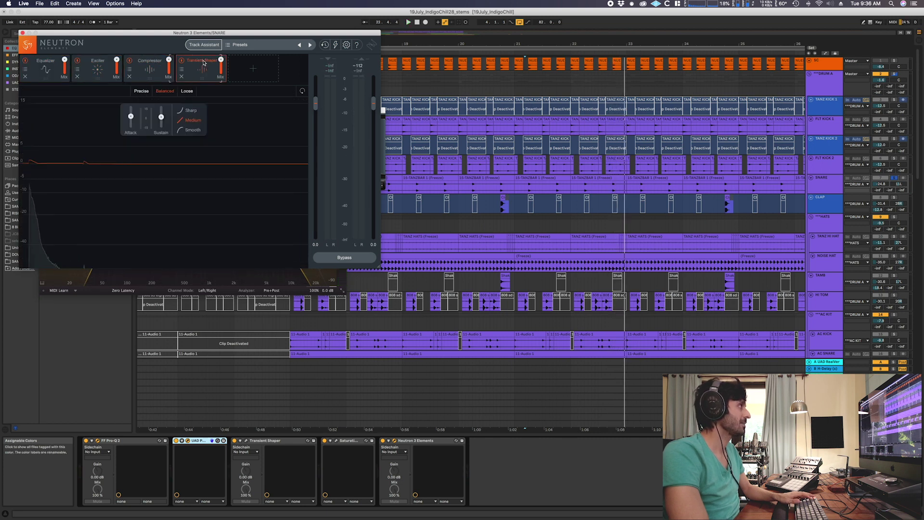
click(22, 34)
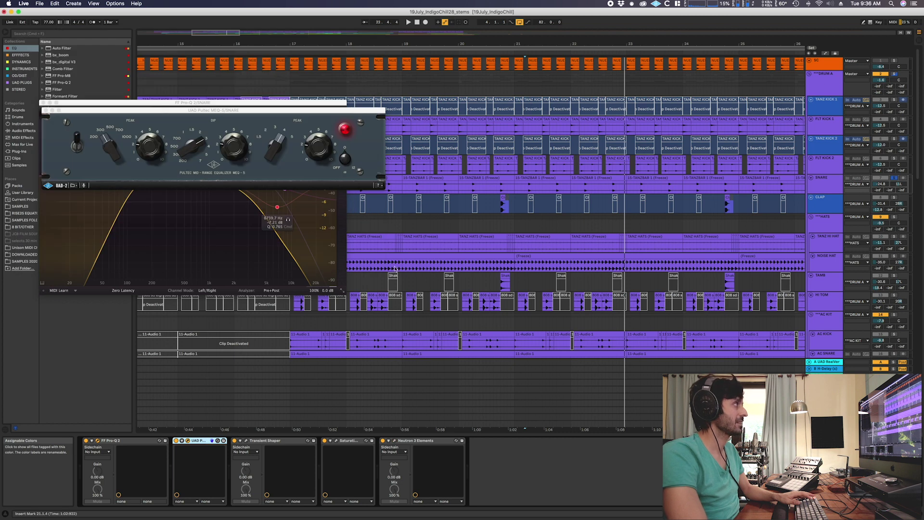
click(45, 110)
click(42, 102)
Step: Place the insert marker in bar 19 on the HATS group and take the SNARE track out of solo
click(442, 222)
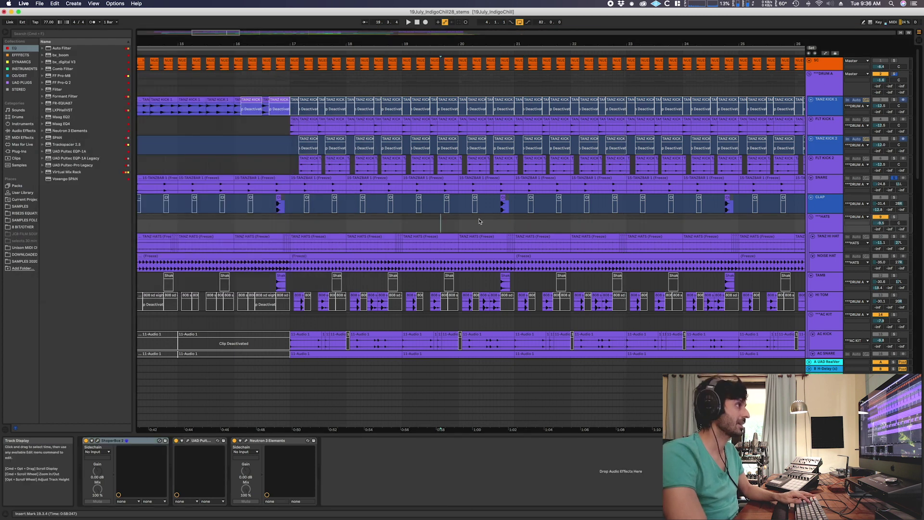
drag(380, 43, 379, 13)
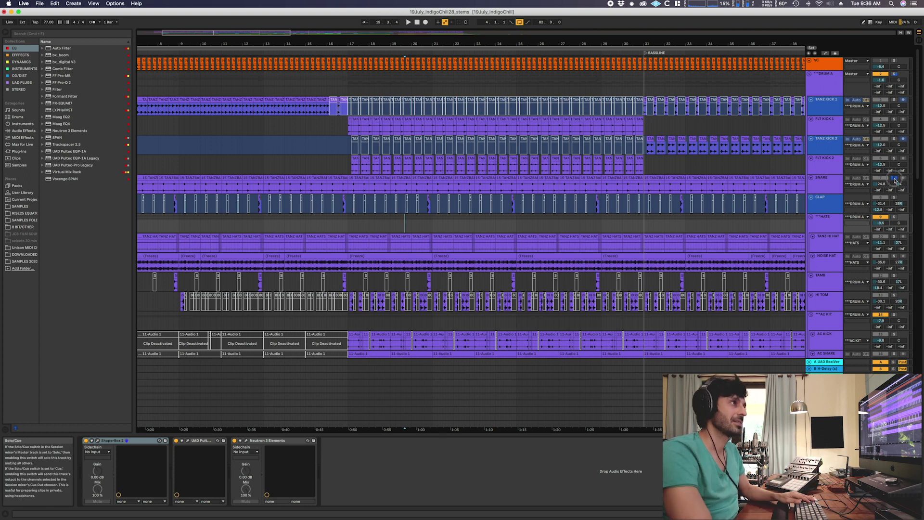
click(880, 183)
Step: Show the CLAP track's devices and highlight passages of the clap part before bar 13 and from mid bar 15
click(306, 199)
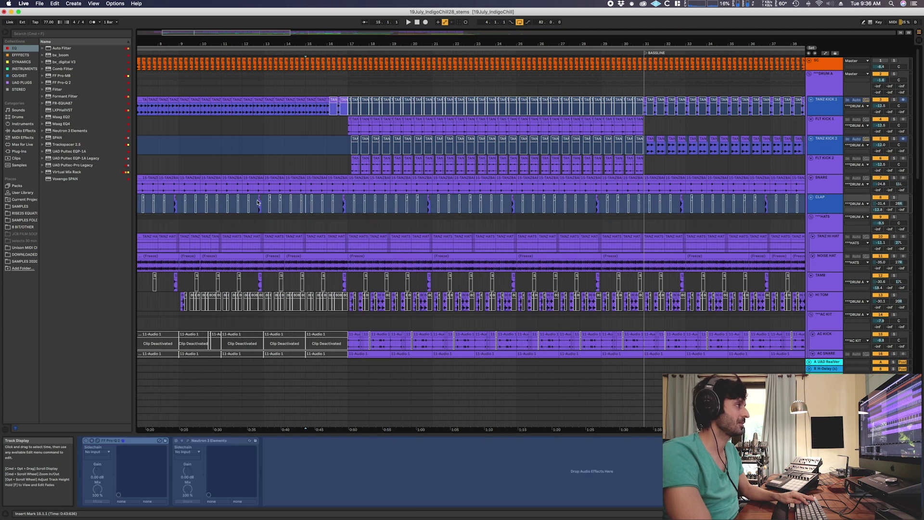
drag(247, 204, 260, 206)
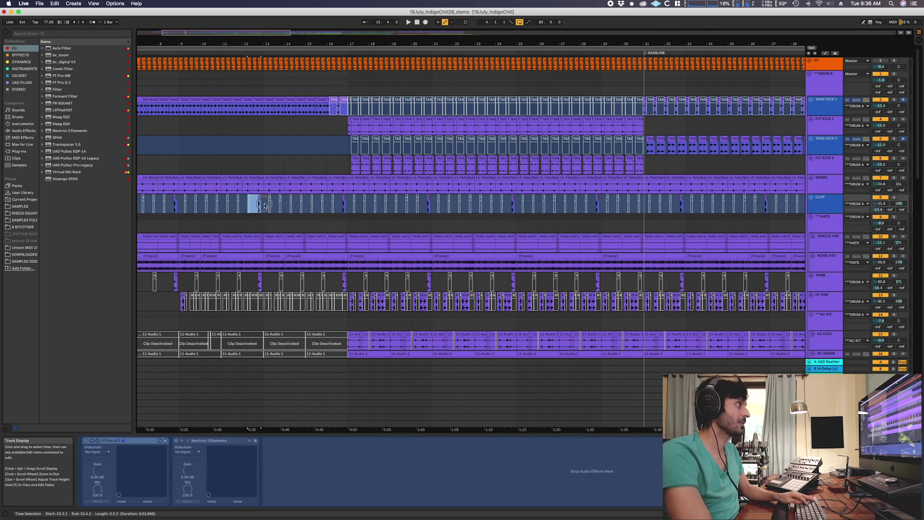
click(313, 223)
drag(317, 206, 386, 218)
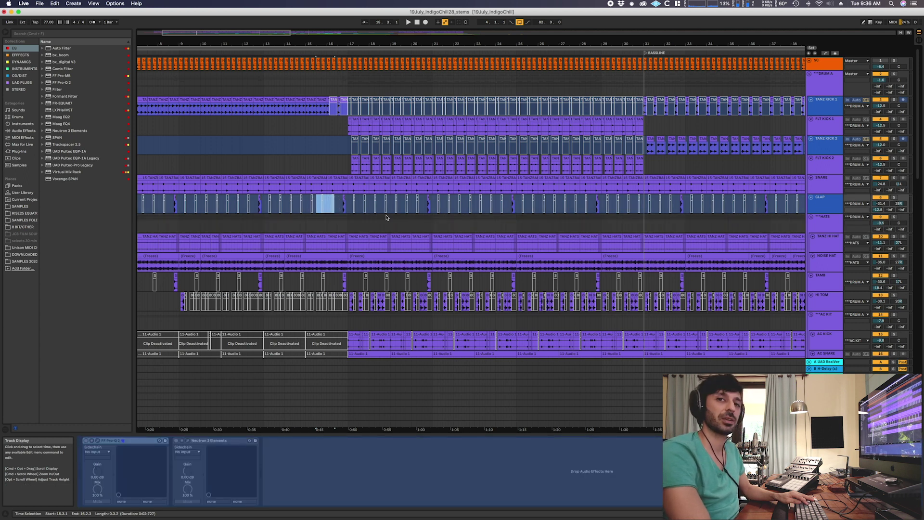
Step: Highlight a short passage of the HATS group around bar 16 to point out its two hat layers
click(330, 222)
drag(326, 222, 351, 224)
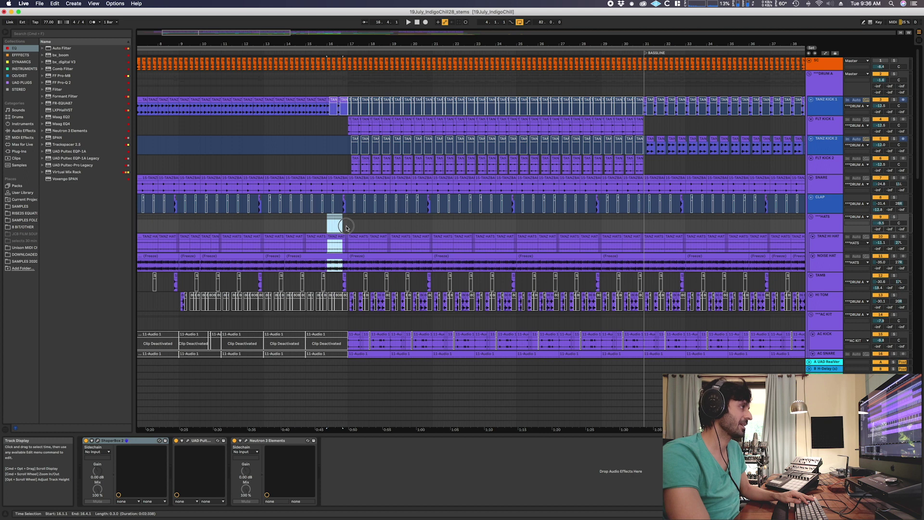
click(309, 224)
scroll(759, 254, down, 2)
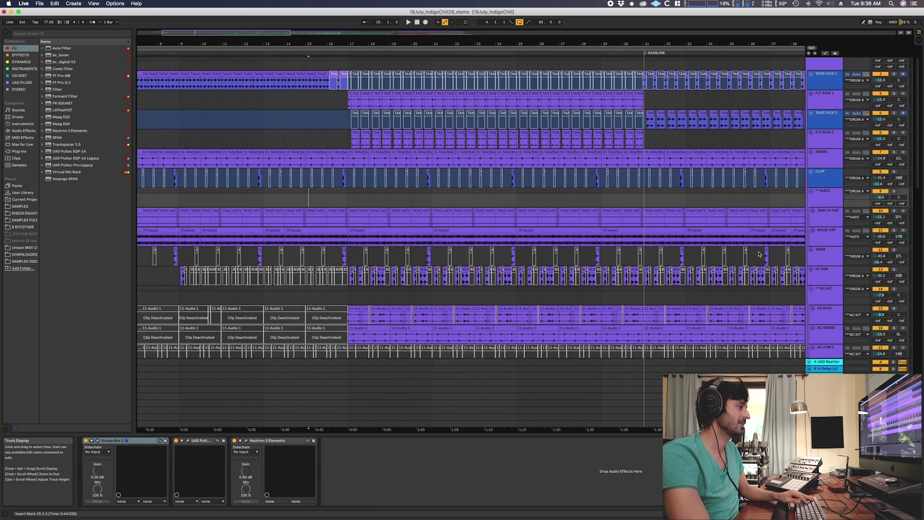
Step: Solo the TANZ HI HAT track inside the HATS group and select its clip at bar 13
click(842, 199)
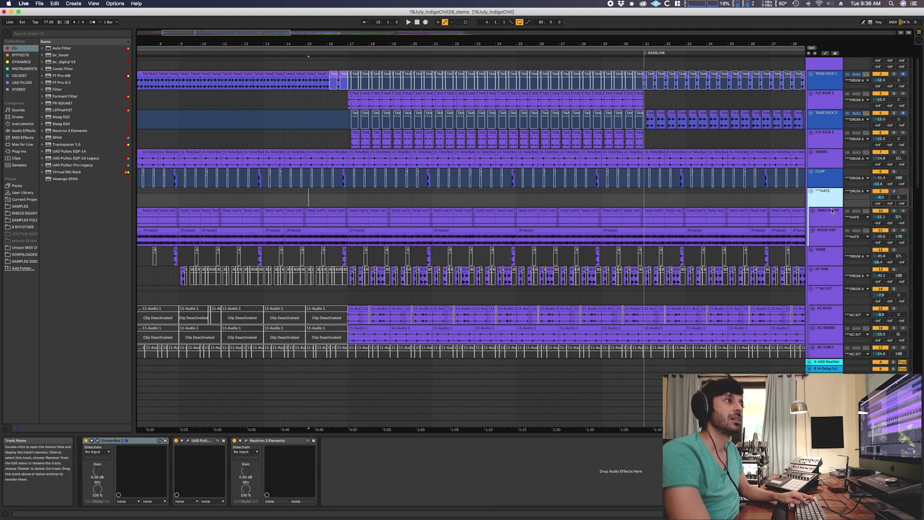
click(908, 213)
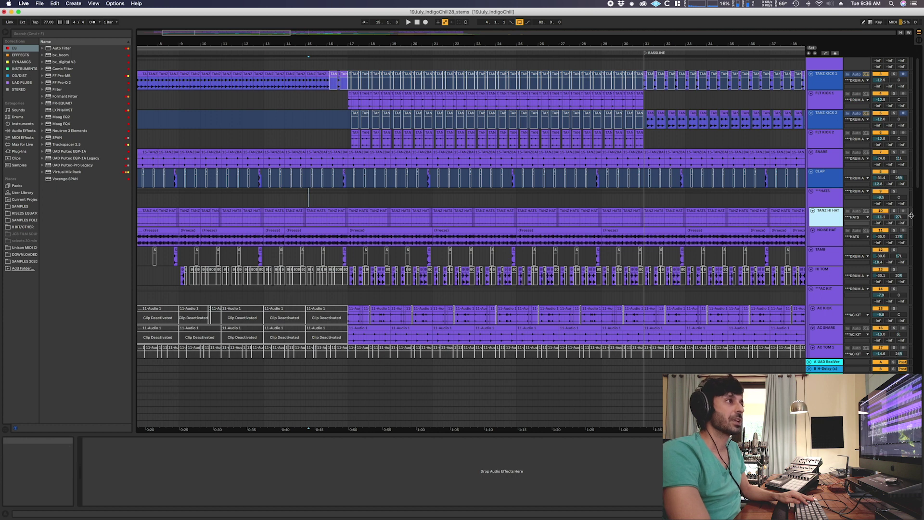
click(273, 212)
click(273, 212)
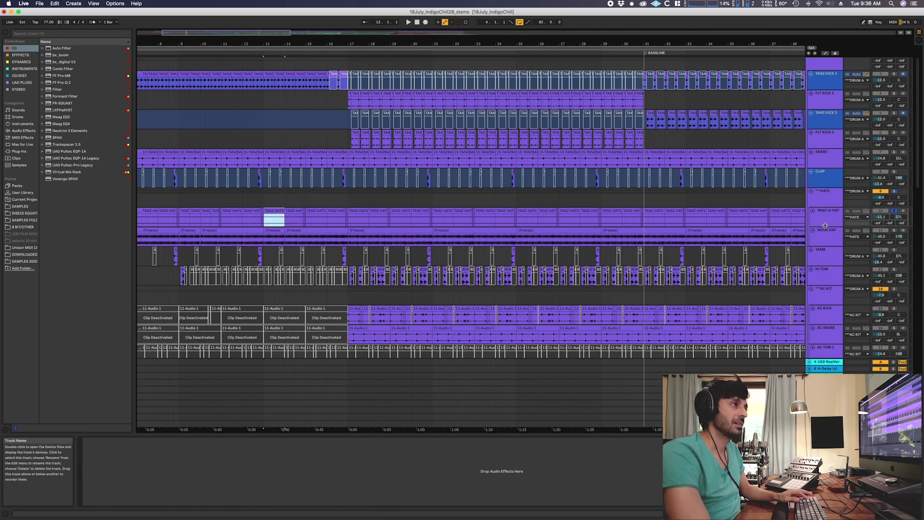
Step: Add the NOISE HAT track to the solo and play both hat layers from bar 18
click(826, 226)
click(273, 217)
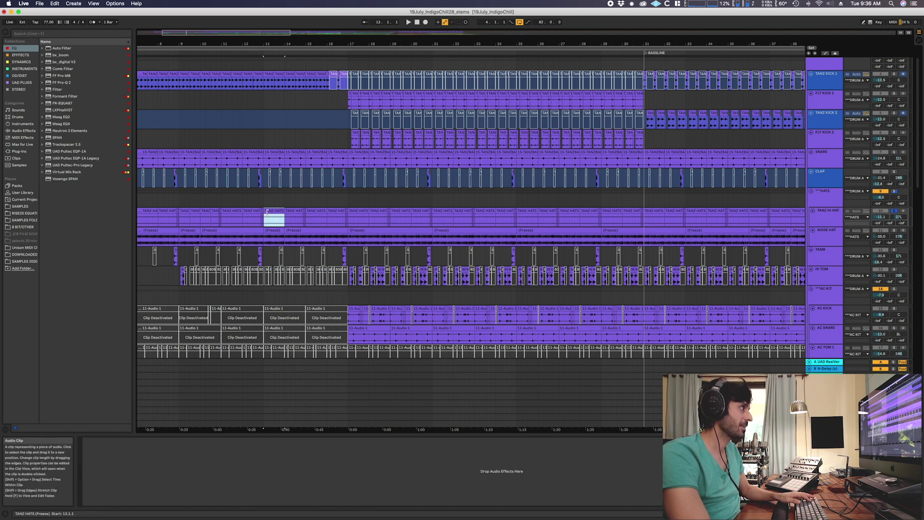
click(368, 197)
key(space)
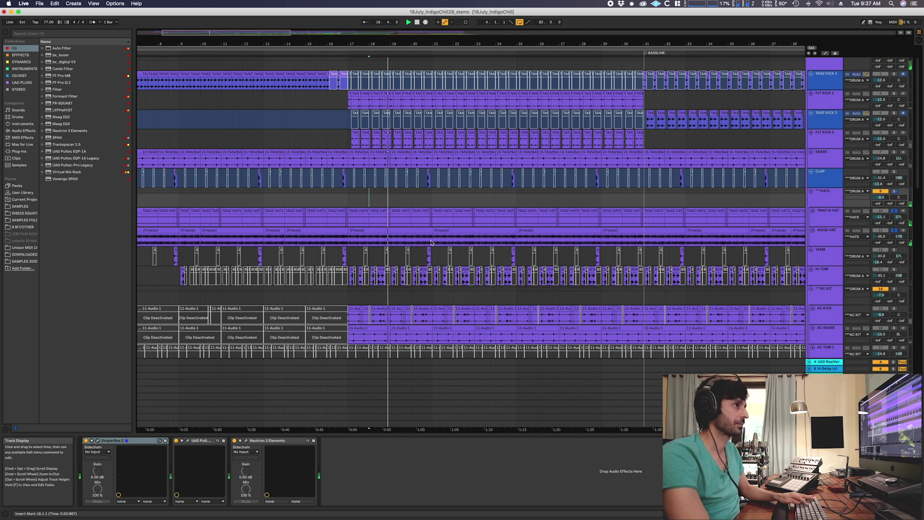
Step: Point out the NOISE HAT layer by selecting its track and its frozen clip from bar 17 to 21
click(355, 235)
click(825, 239)
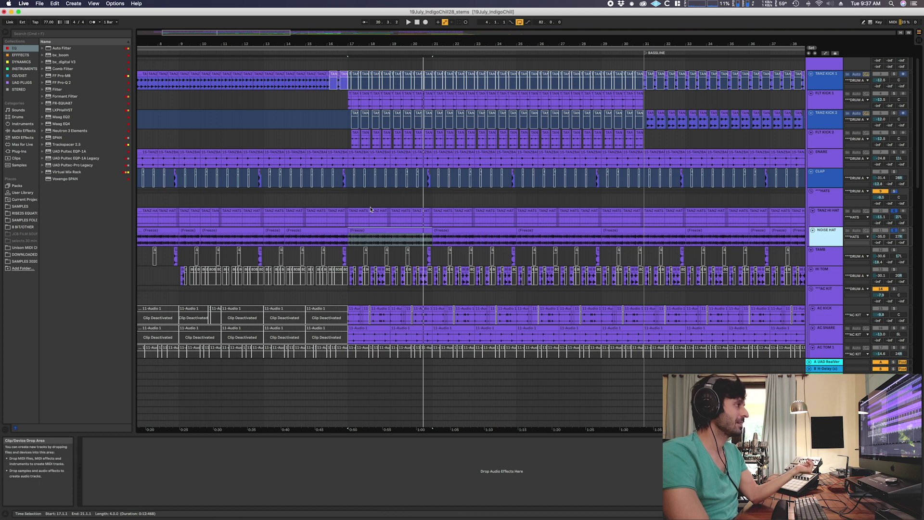
click(345, 199)
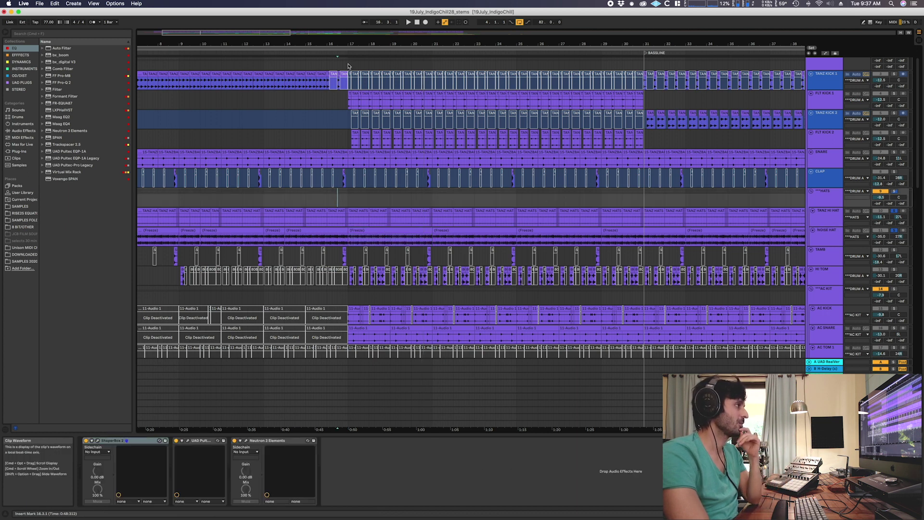
click(383, 231)
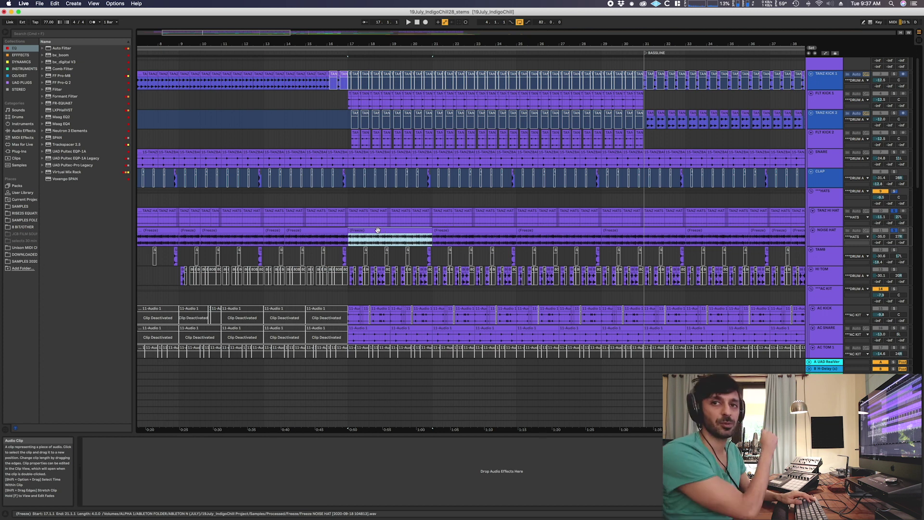
Step: Play both hat layers from bar 17 and highlight a short passage of the HATS group around bar 18
key(space)
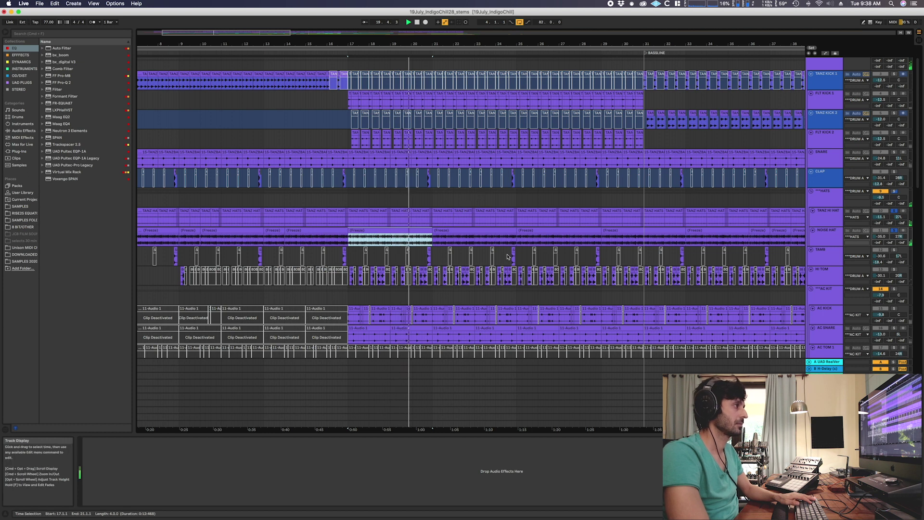
key(space)
drag(375, 195, 425, 240)
drag(370, 195, 401, 204)
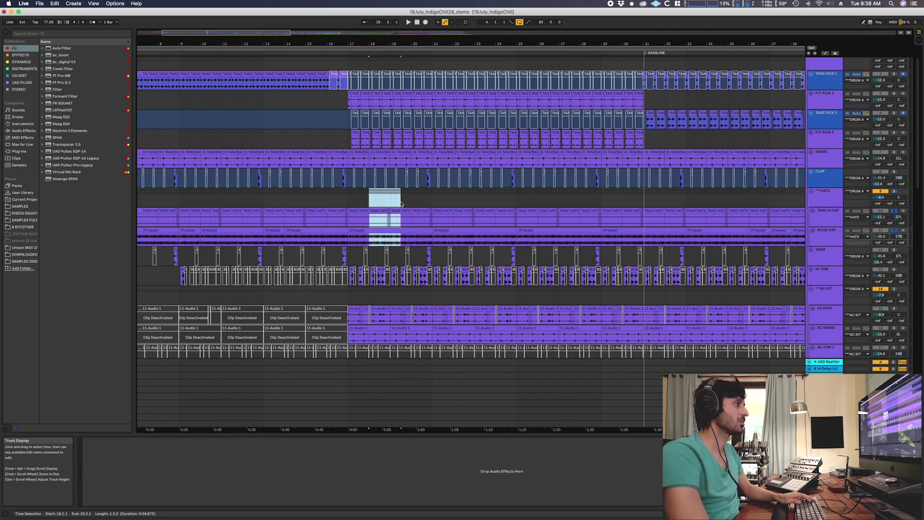
click(414, 197)
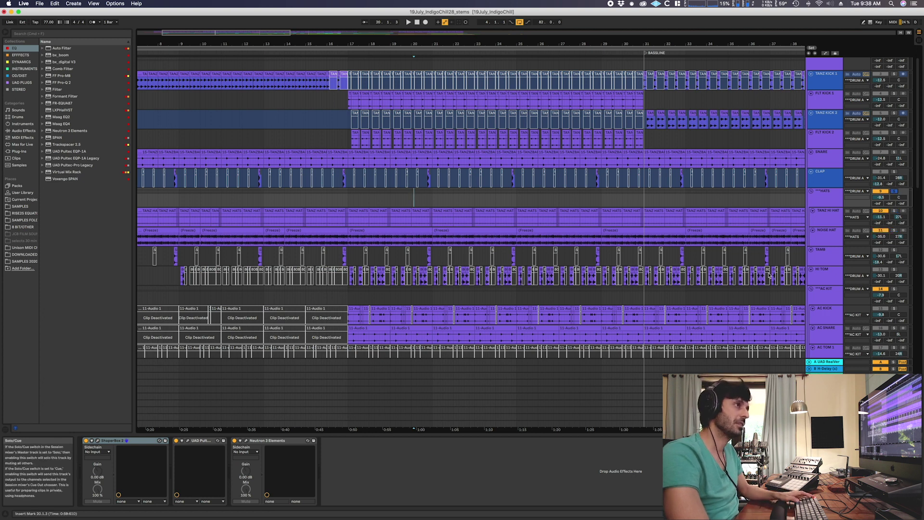
Step: Solo the AC KIT drum group and place the insert marker on it just before bar 17
click(900, 276)
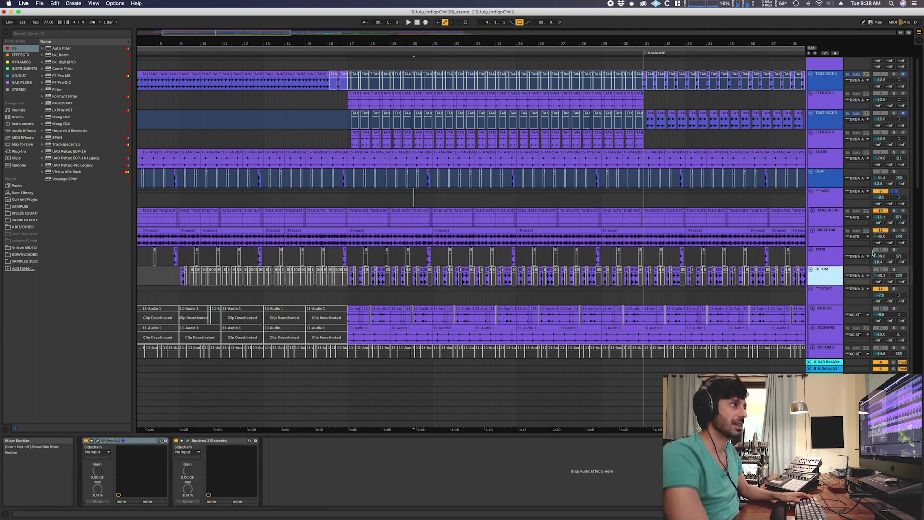
scroll(845, 221, down, 2)
click(895, 254)
click(346, 283)
scroll(353, 282, up, 10)
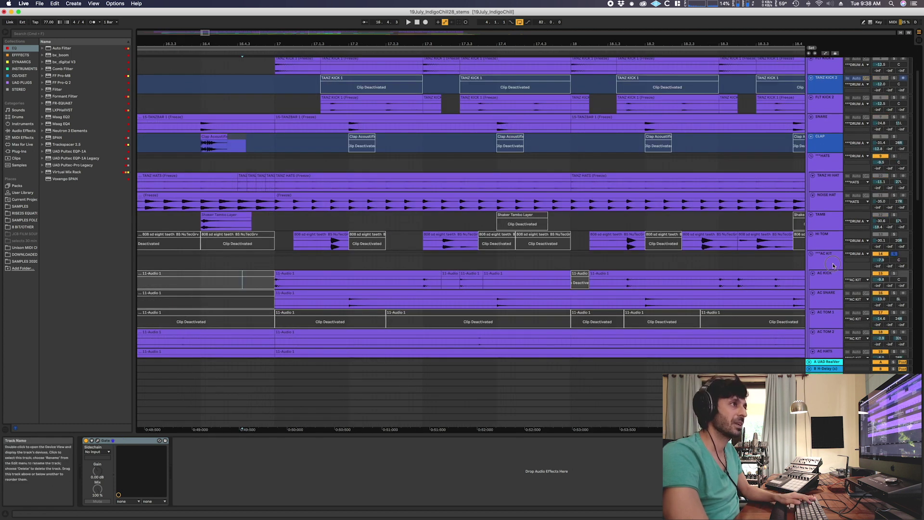
click(268, 263)
Step: Play the soloed AC KIT group from bar 17, stop it, and return the insert marker to bar 17
scroll(268, 263, down, 5)
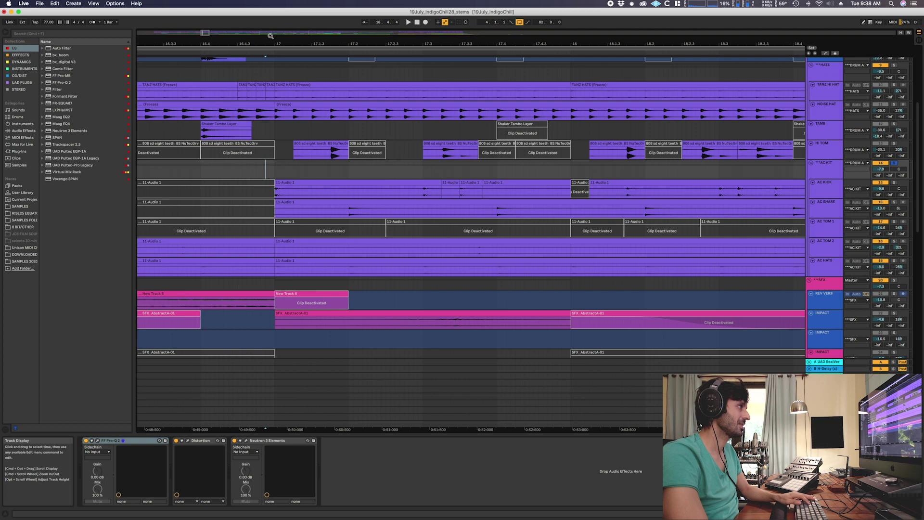
drag(268, 35, 287, 2)
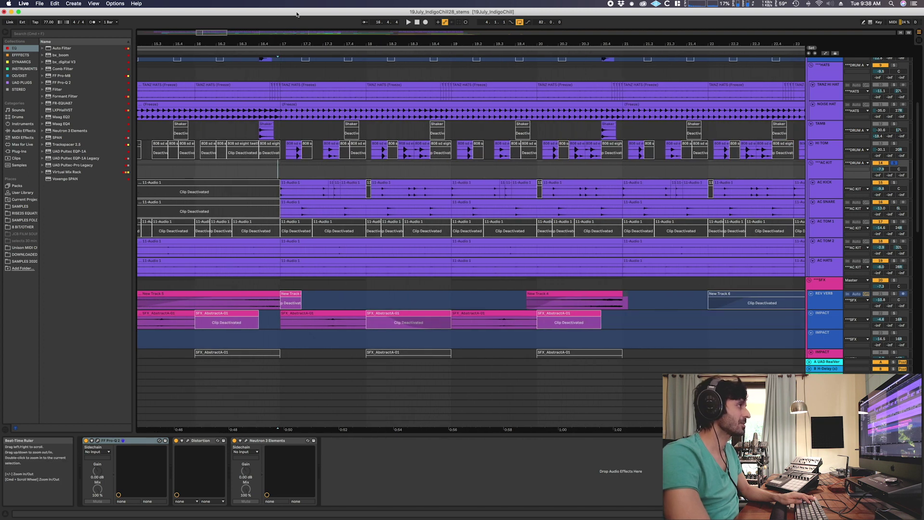
drag(284, 43, 283, 17)
click(277, 172)
scroll(283, 174, down, 1)
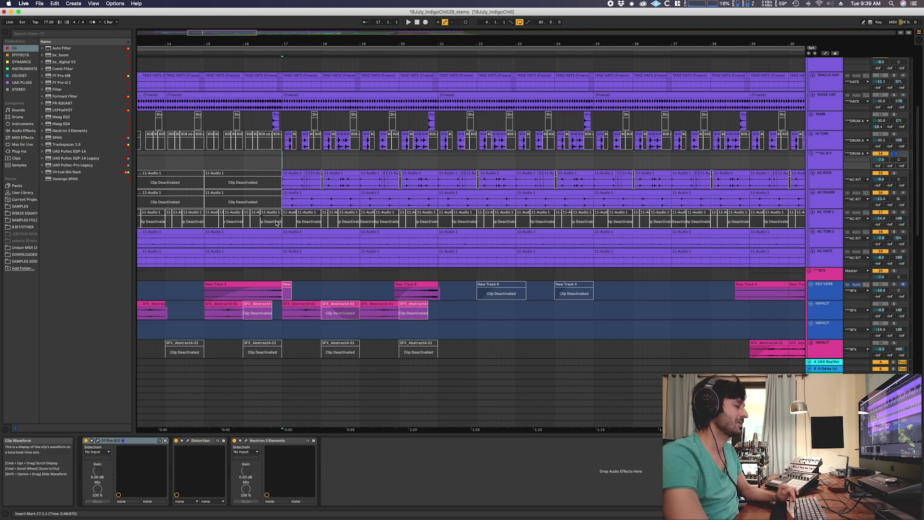
key(space)
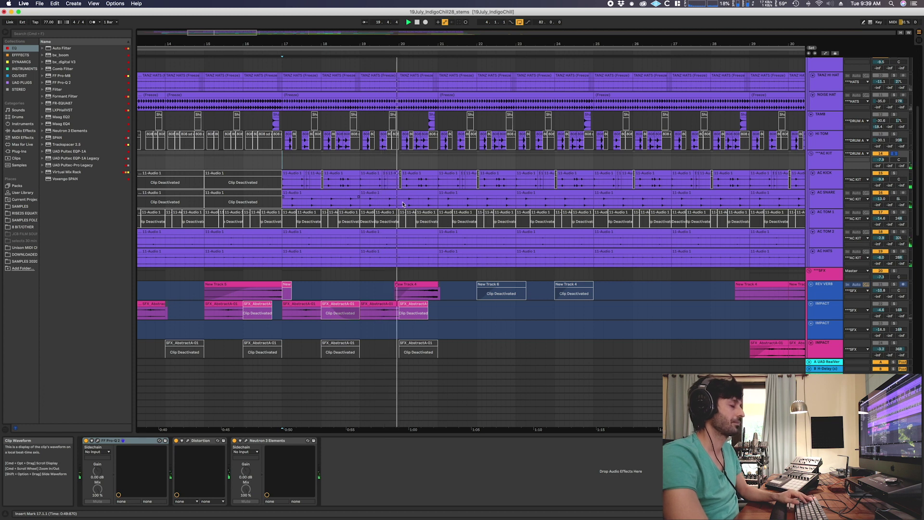
click(292, 385)
key(space)
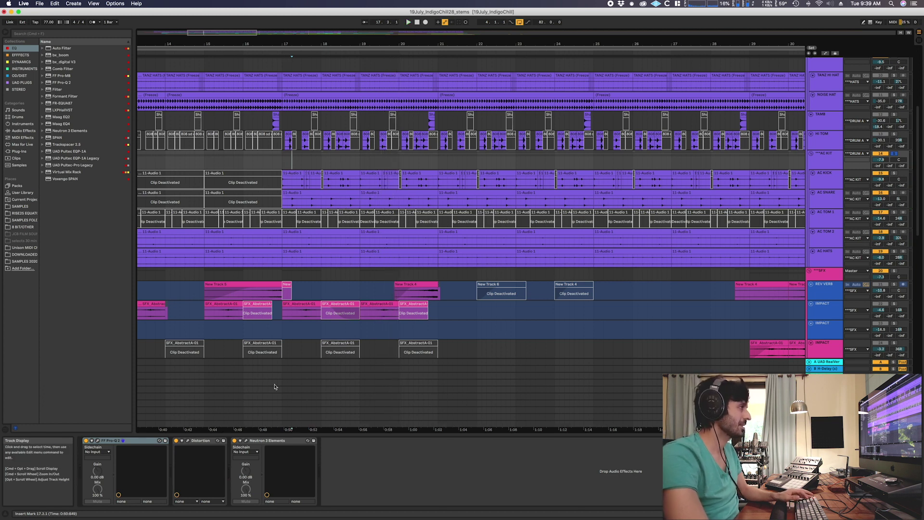
click(279, 181)
click(278, 162)
Step: Solo the whole DRUM A group and play all the drum layers together from bar 16
scroll(346, 268, up, 8)
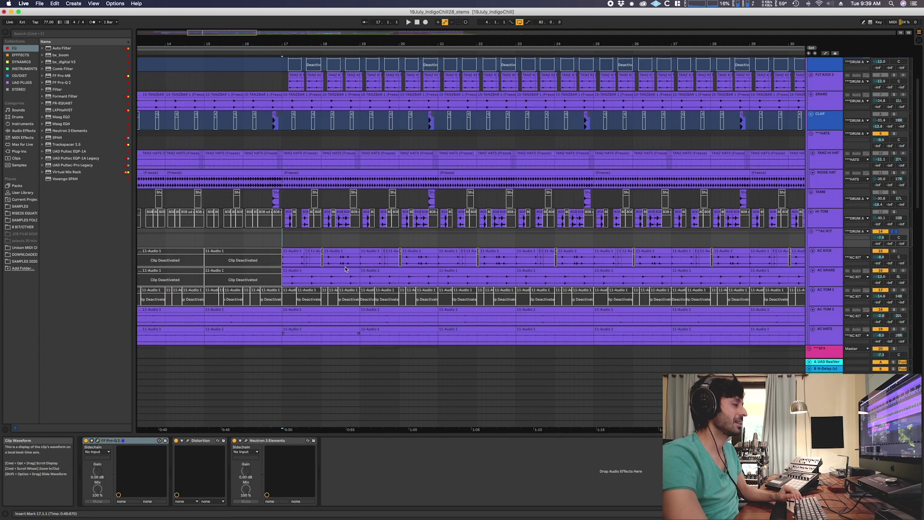
scroll(346, 266, up, 1)
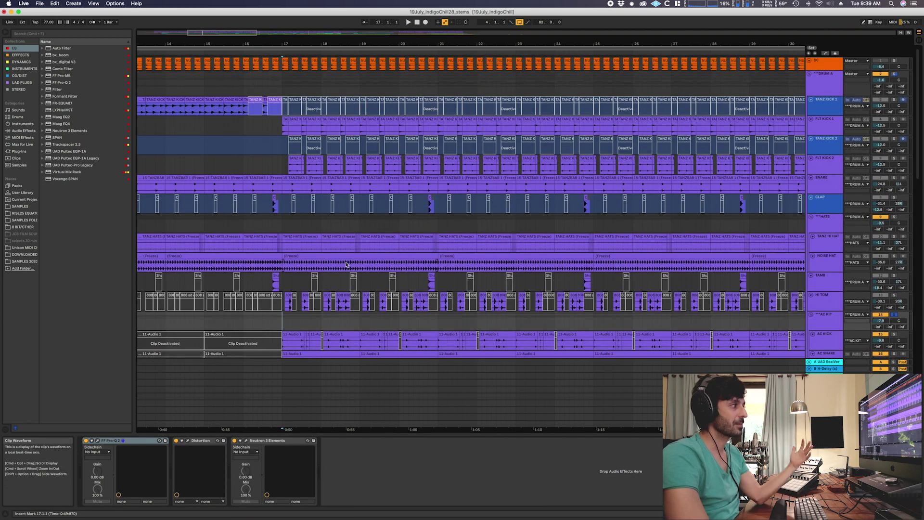
click(244, 90)
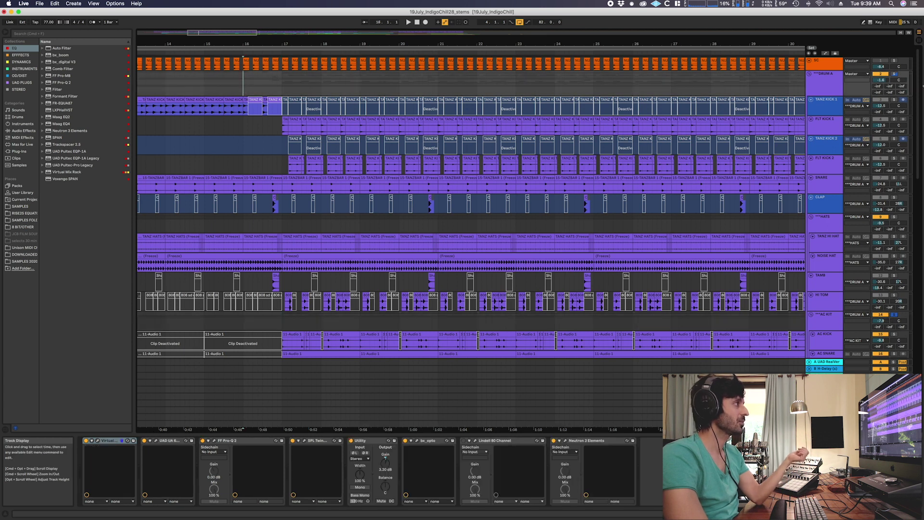
click(894, 74)
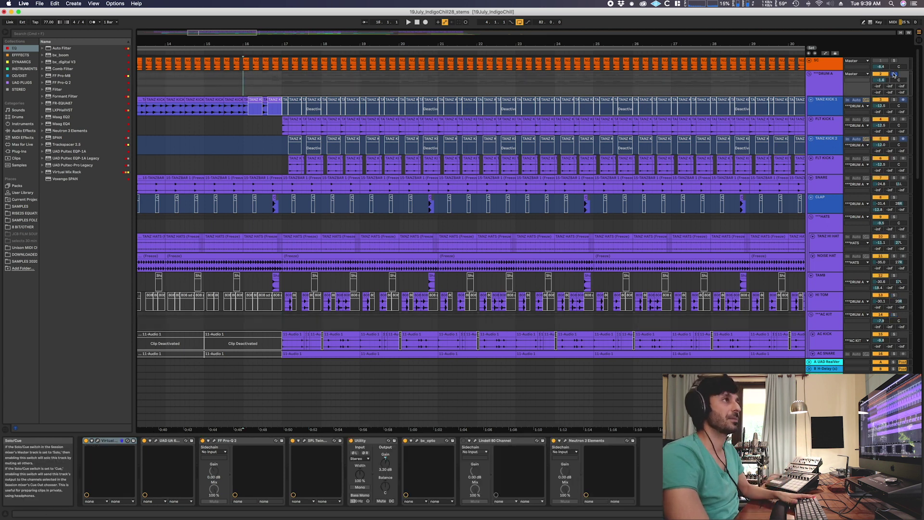
click(256, 52)
scroll(308, 205, down, 5)
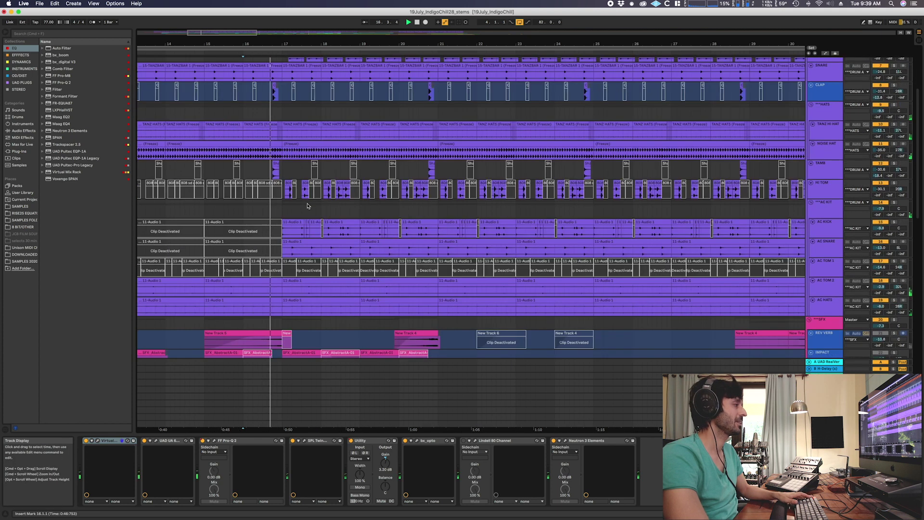
scroll(308, 205, down, 1)
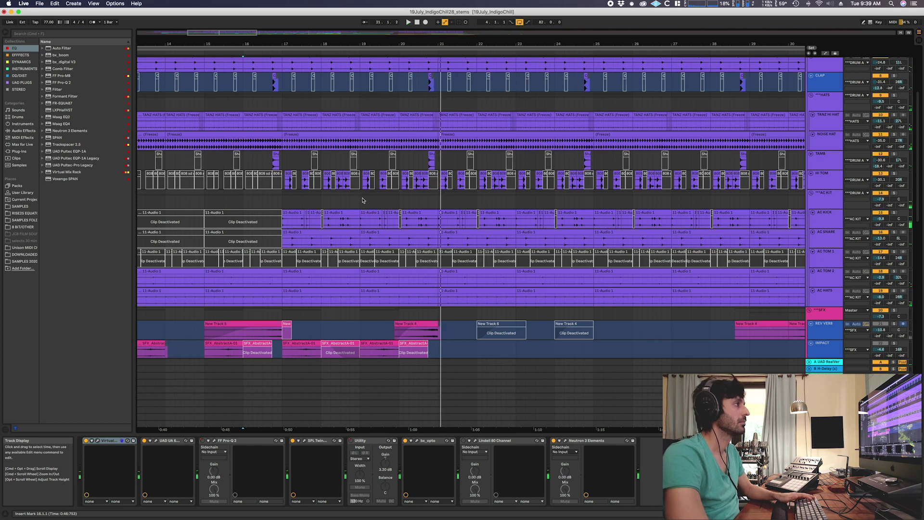
Step: Point out the AC KIT layers by selecting the group, the start of AC KICK at bar 17, and AC TOM 2 from bar 19 to 21
scroll(365, 206, down, 3)
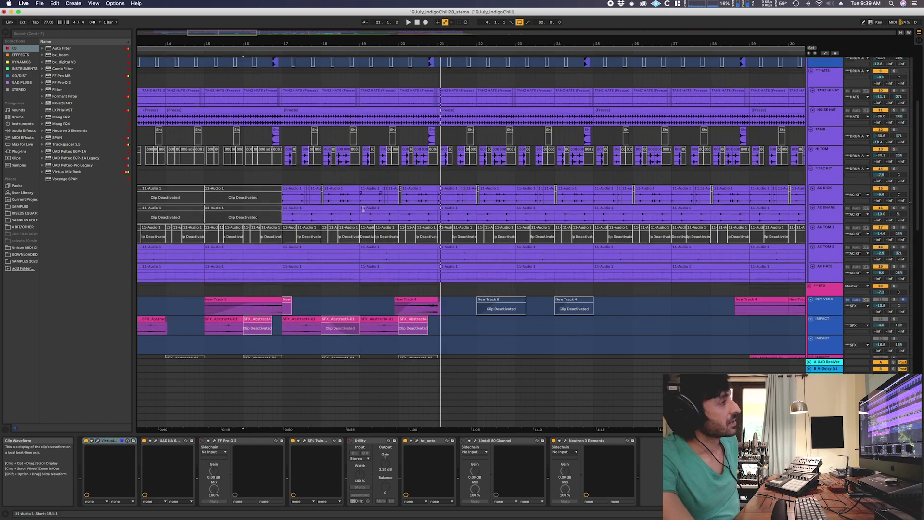
click(824, 178)
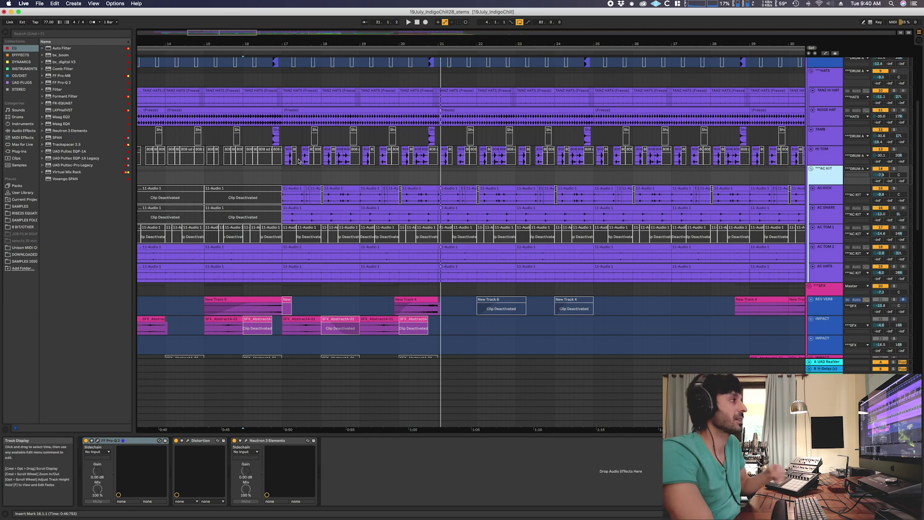
click(280, 185)
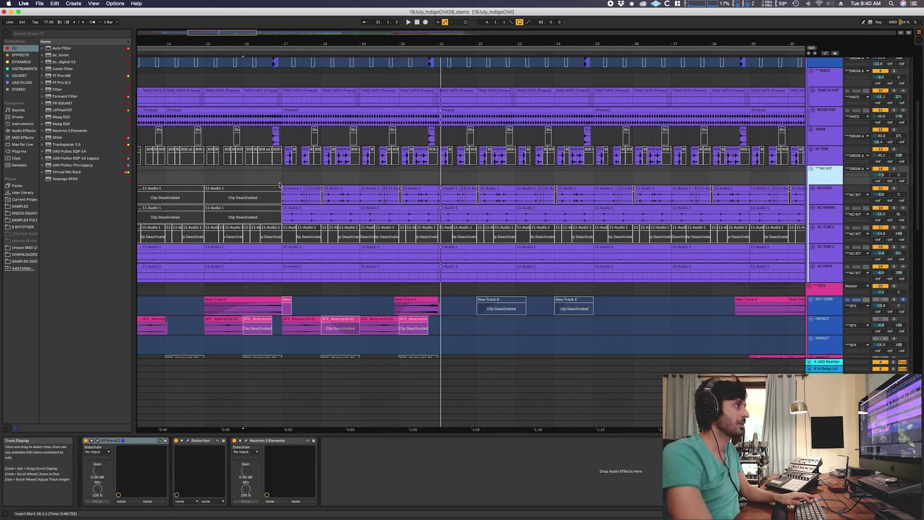
drag(283, 195, 303, 198)
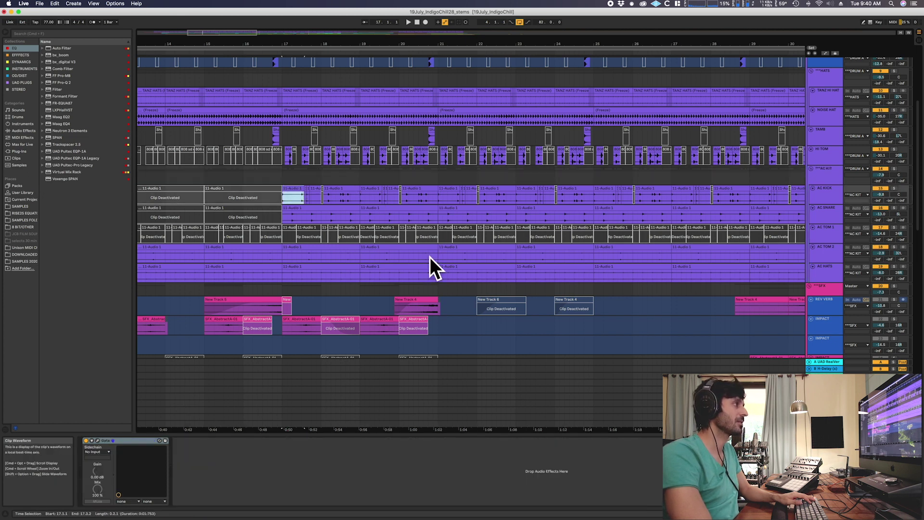
scroll(429, 257, down, 4)
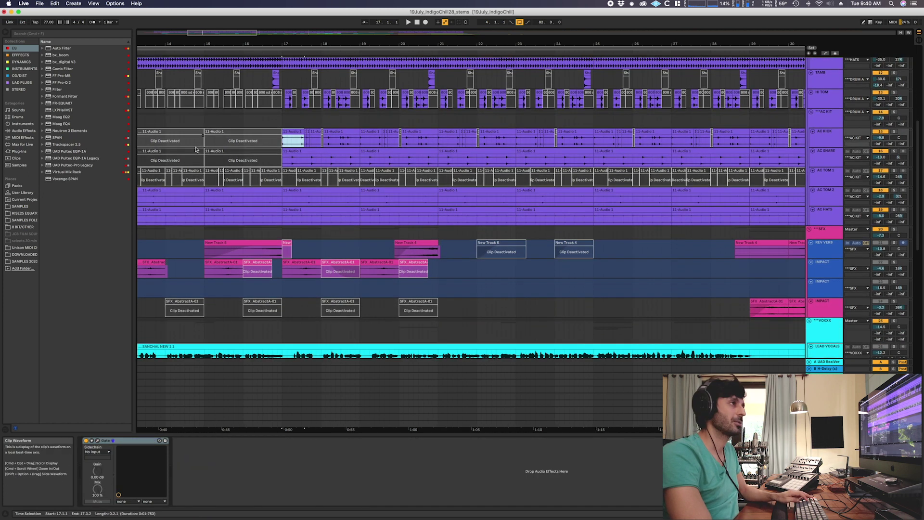
drag(361, 198, 437, 198)
scroll(756, 193, down, 1)
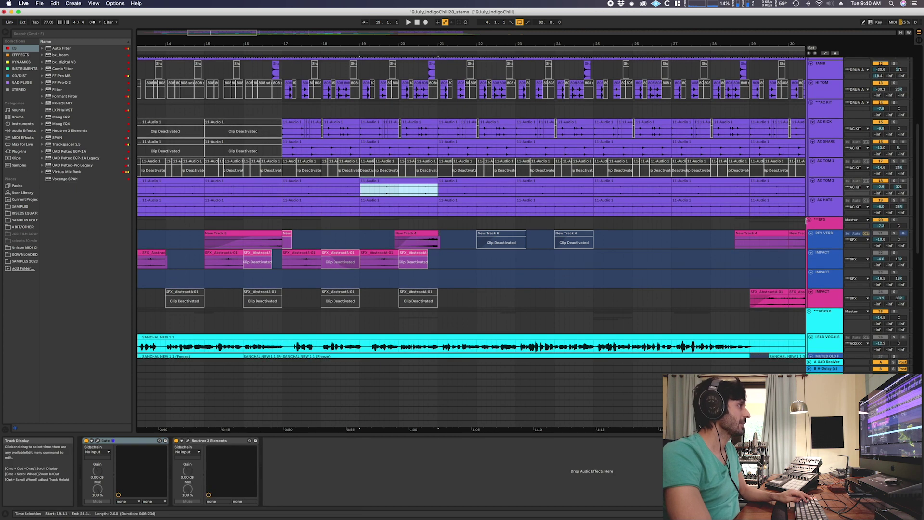
Step: Solo the SFX group and play its transition effects leading into bar 17
click(807, 220)
scroll(725, 217, down, 1)
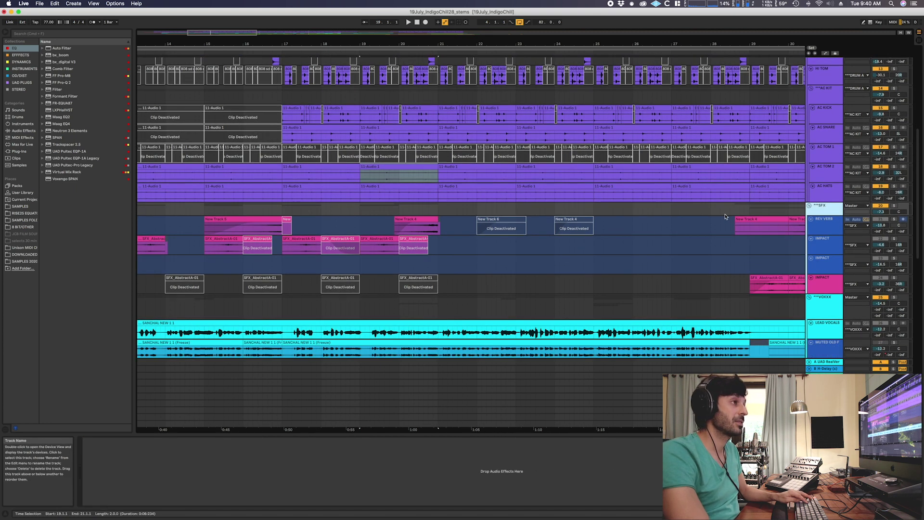
click(277, 209)
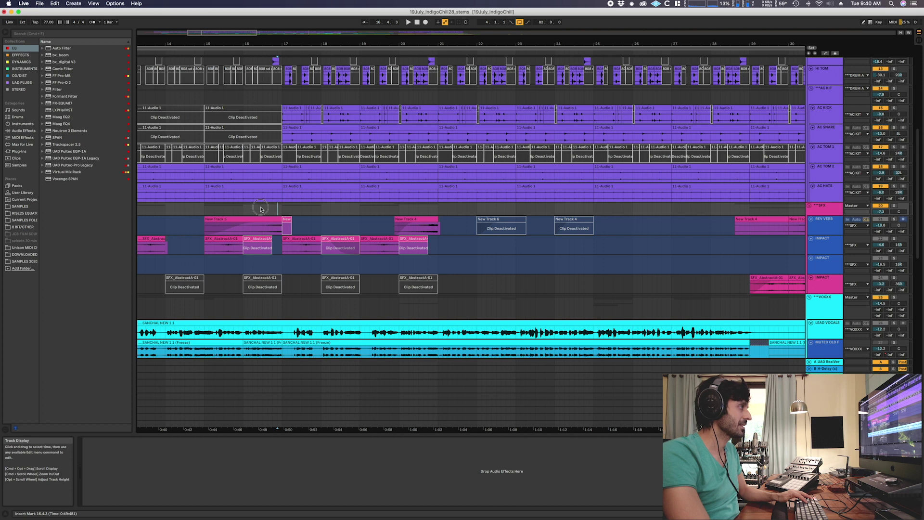
click(262, 209)
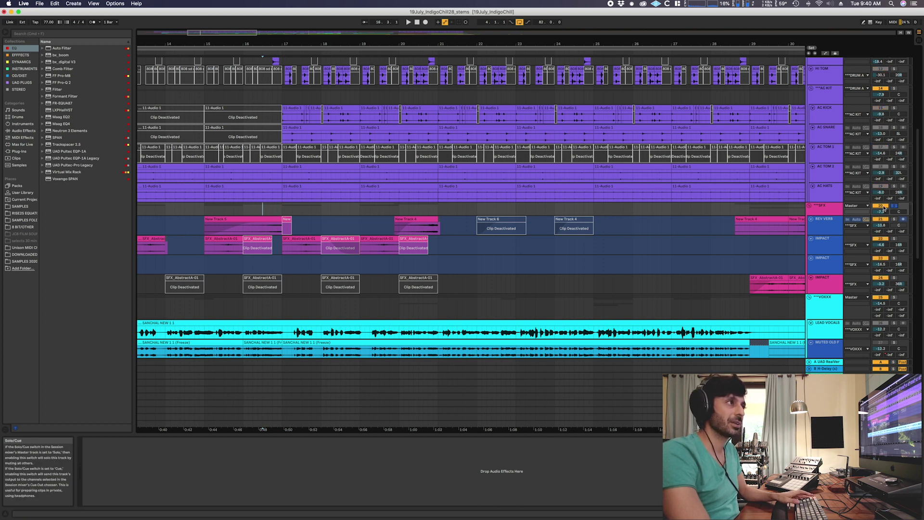
key(space)
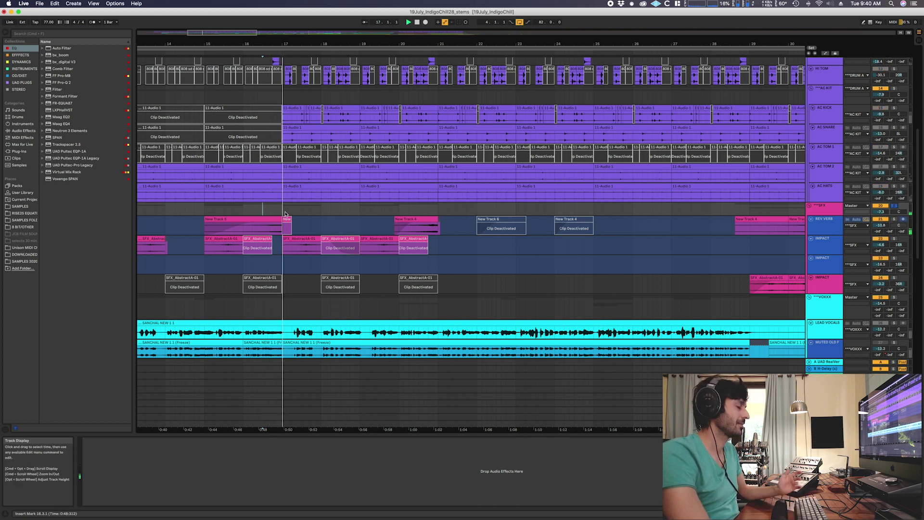
click(277, 211)
key(space)
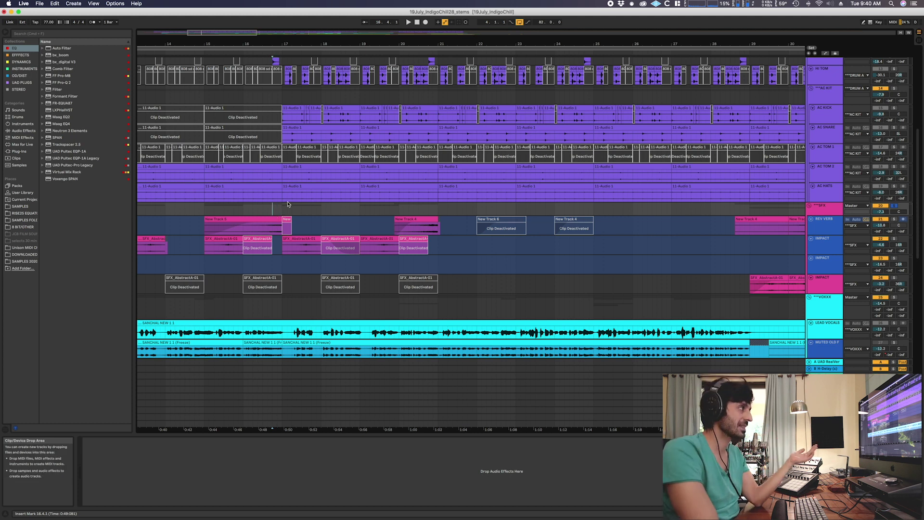
Step: Play the soloed SFX group from bar 17, jumping ahead to the effects just before the BASSLINE section
key(space)
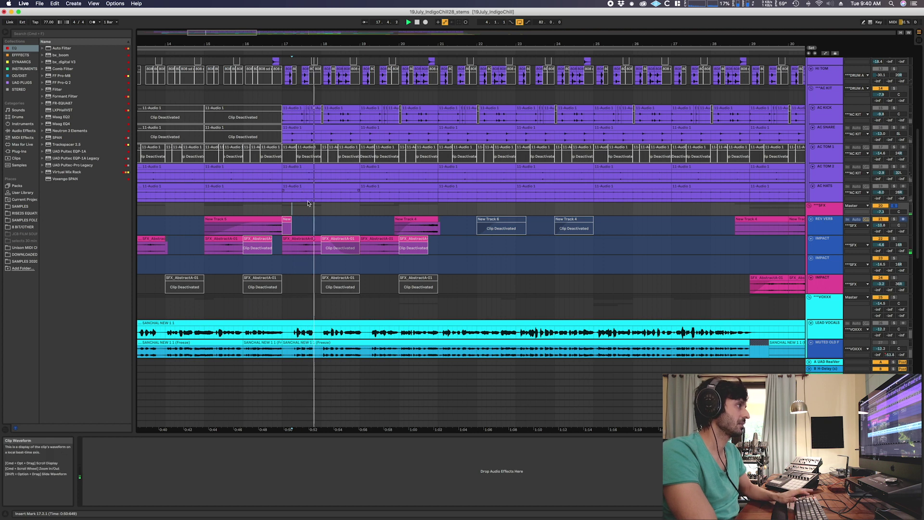
click(782, 52)
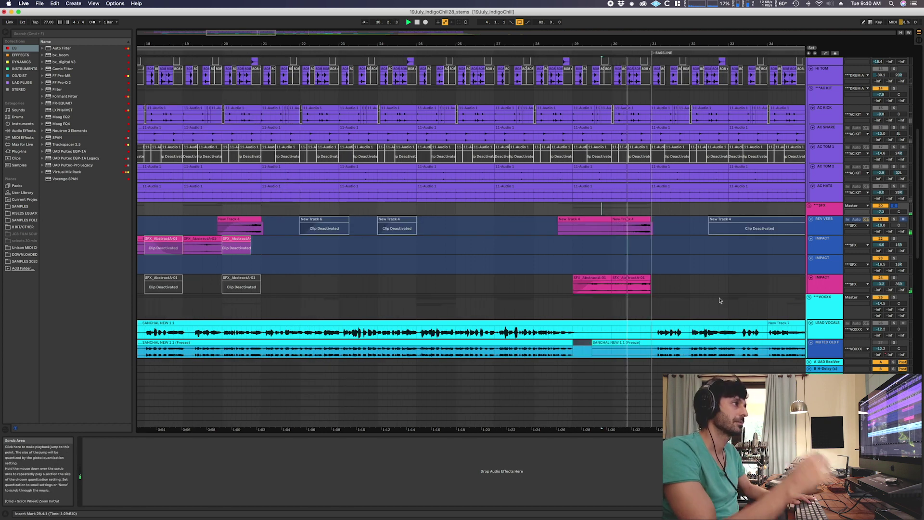
key(space)
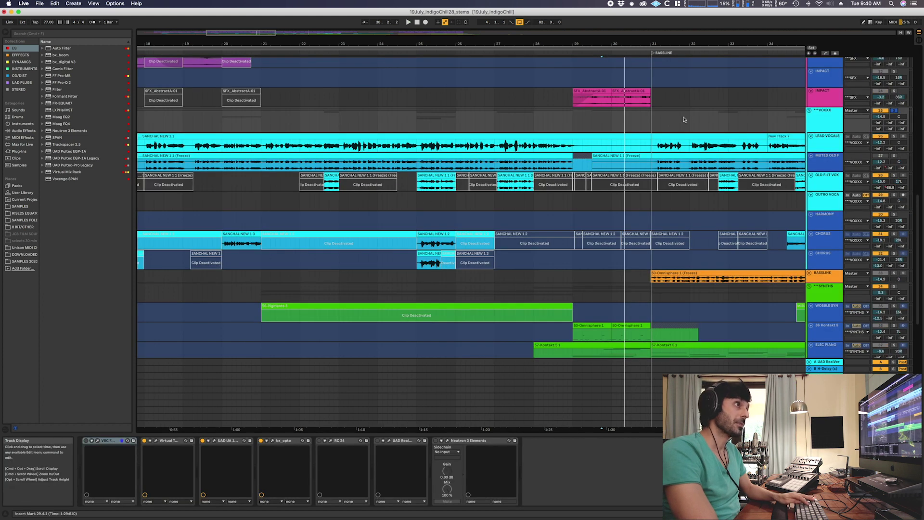
Step: Point out the vocals by highlighting the whole VOXXX group from about bar 15 to bar 33
drag(338, 49, 339, 41)
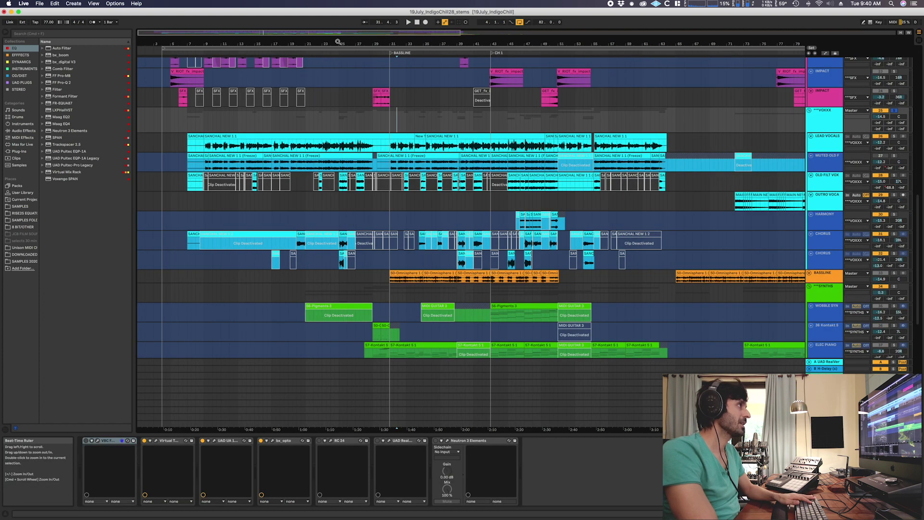
click(203, 126)
drag(198, 125, 412, 128)
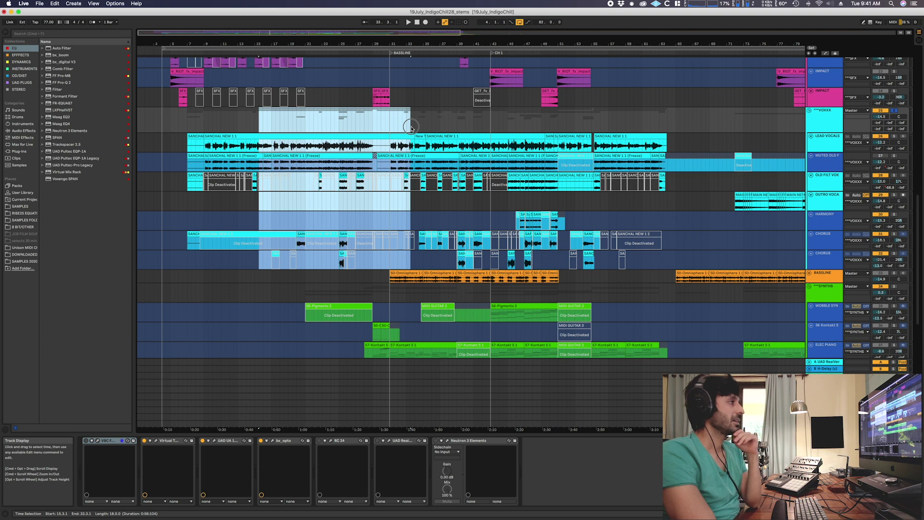
click(264, 123)
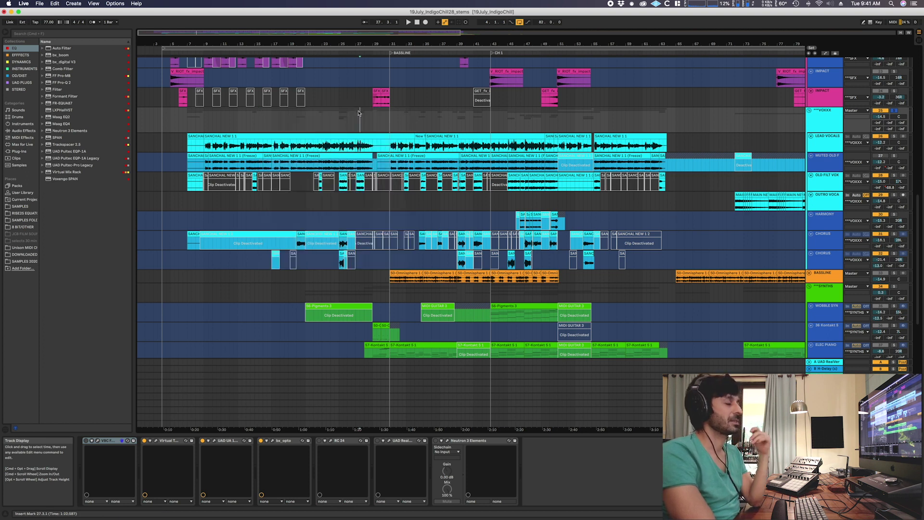
Step: Inspect the LEAD VOCALS pitch notes along the song in the Melodyne editor and close its window
click(346, 135)
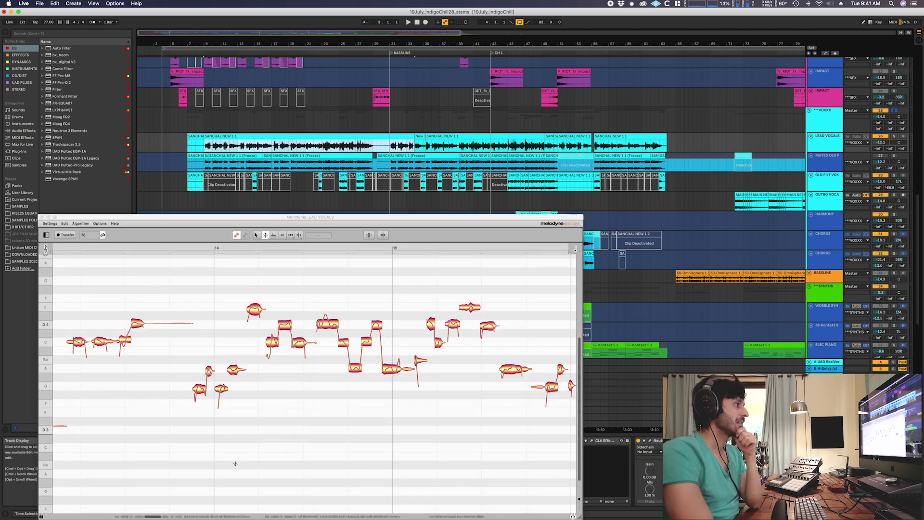
drag(153, 517, 393, 517)
click(42, 217)
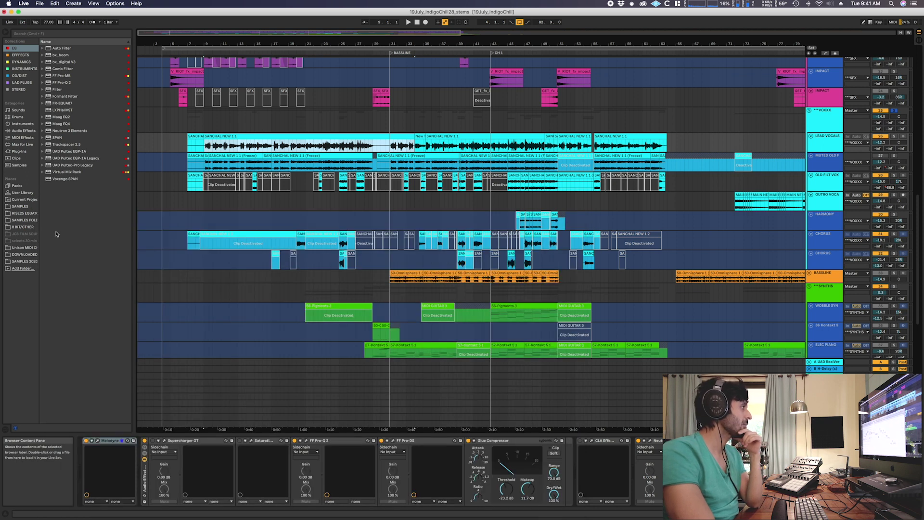
Step: Point out the layered vocals by highlighting the whole VOXXX group from about bar 19 to bar 27
click(287, 136)
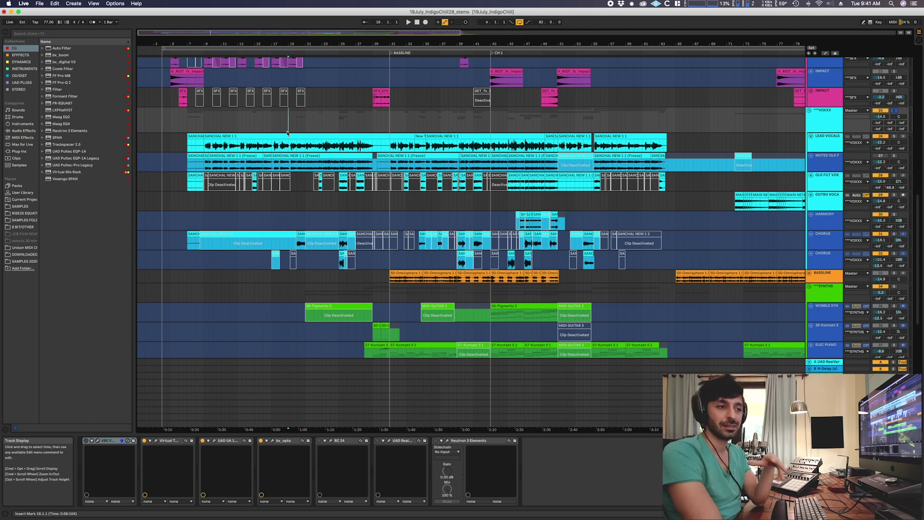
drag(283, 125, 307, 124)
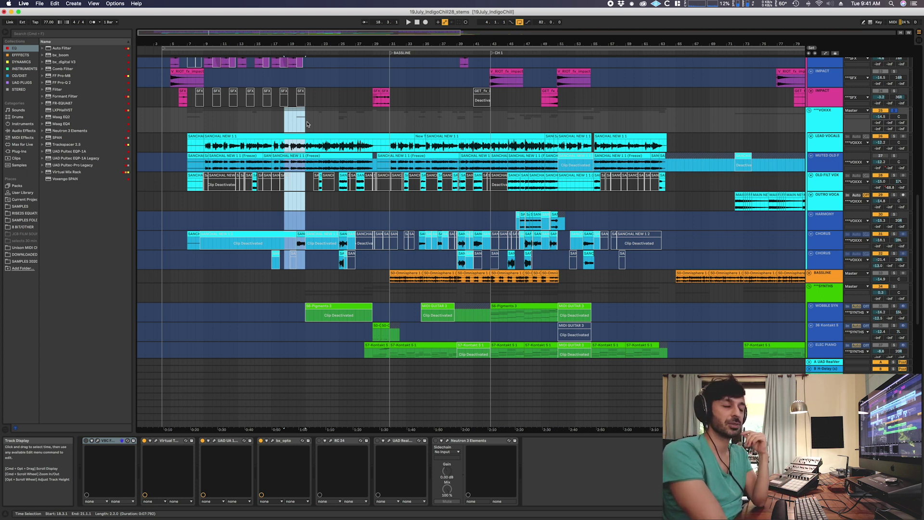
drag(293, 122, 357, 130)
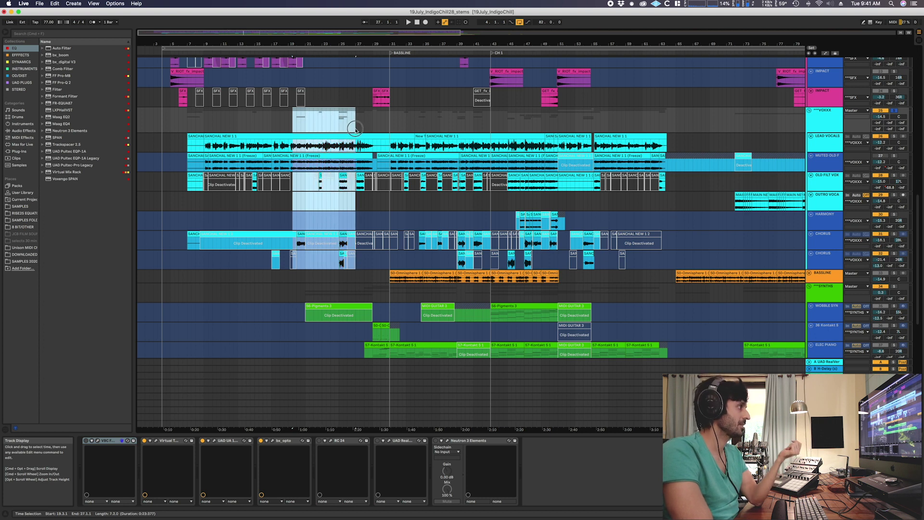
click(308, 118)
drag(315, 104, 337, 133)
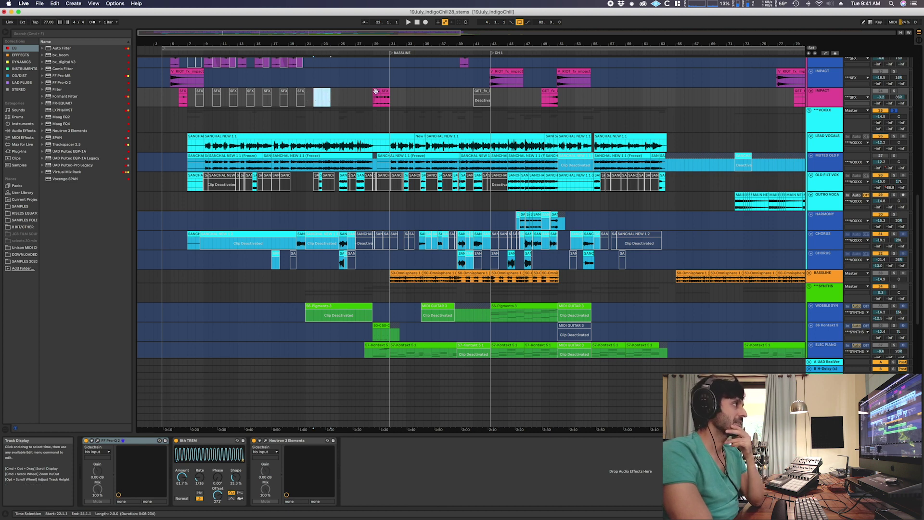
drag(319, 40, 320, 43)
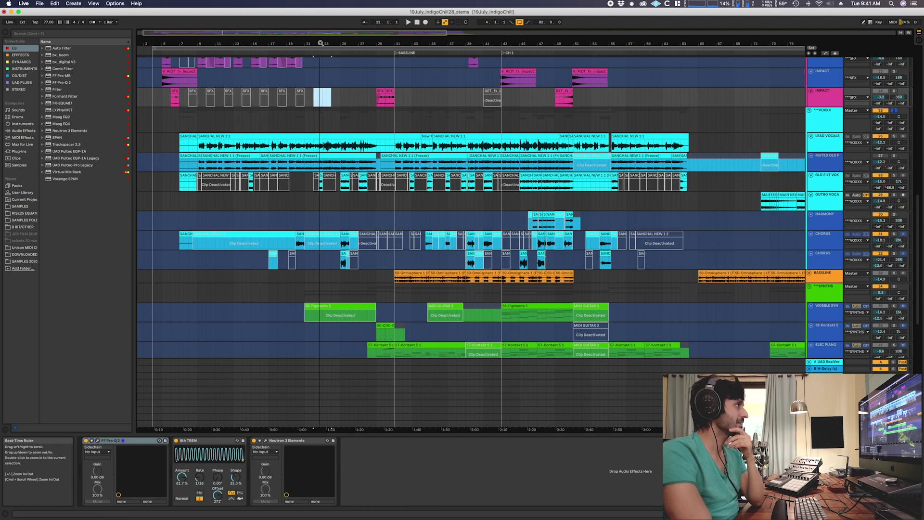
drag(319, 99, 336, 98)
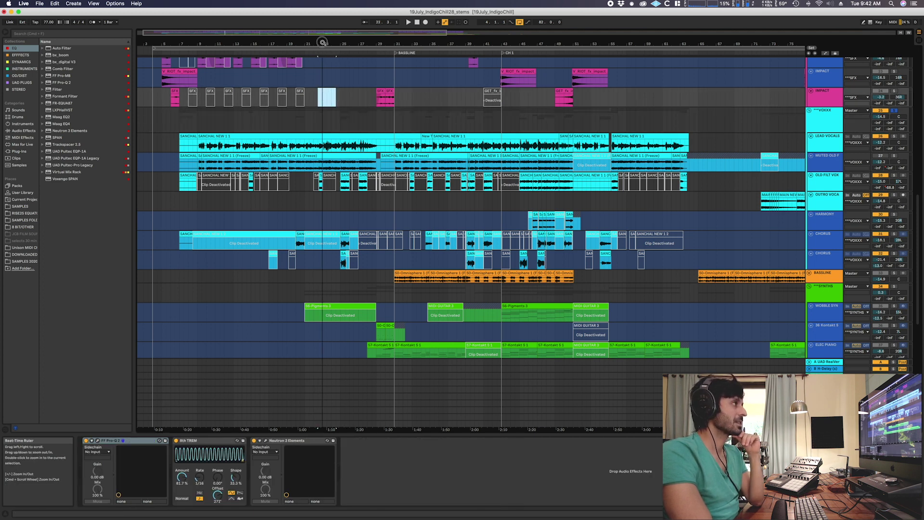
drag(323, 43, 323, 41)
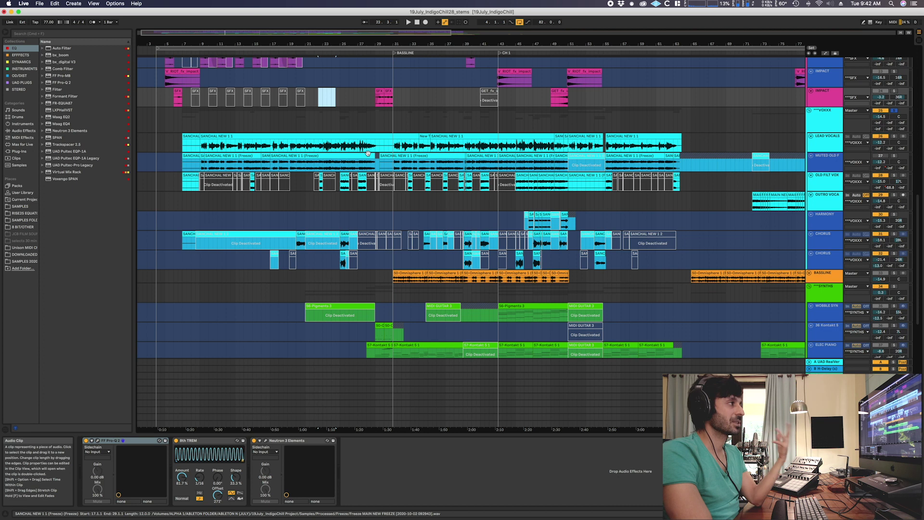
click(334, 98)
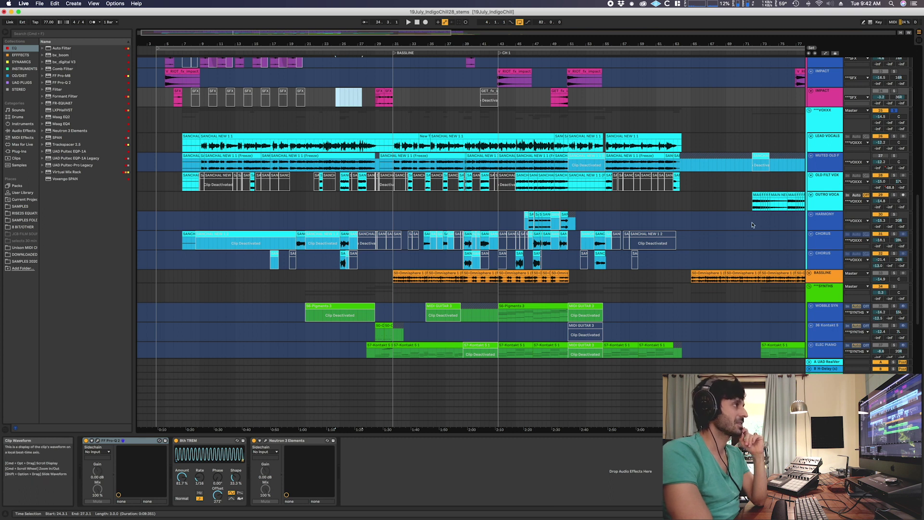
Step: Review the LEAD VOCALS effect chain from Supercharger GT through the saturation and FF Pro-Q 2 to FF Pro-DS, viewing the de-esser's settings
click(222, 153)
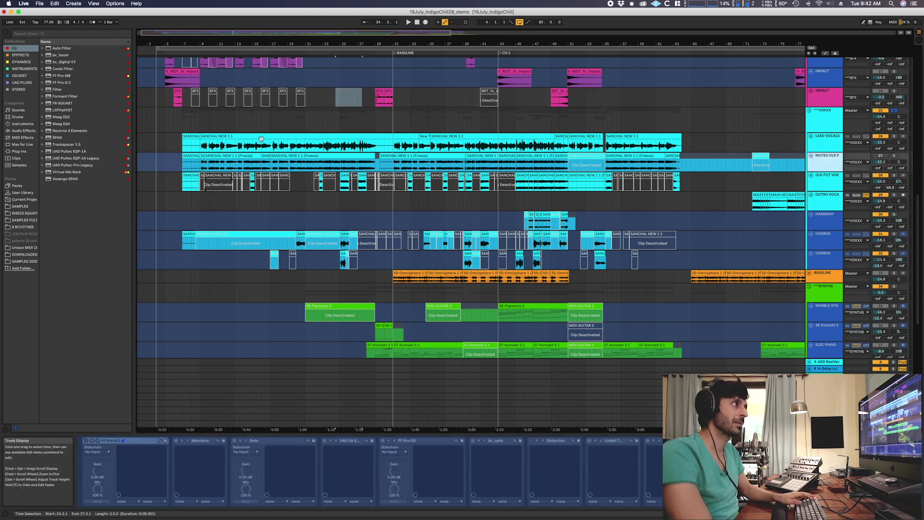
click(222, 147)
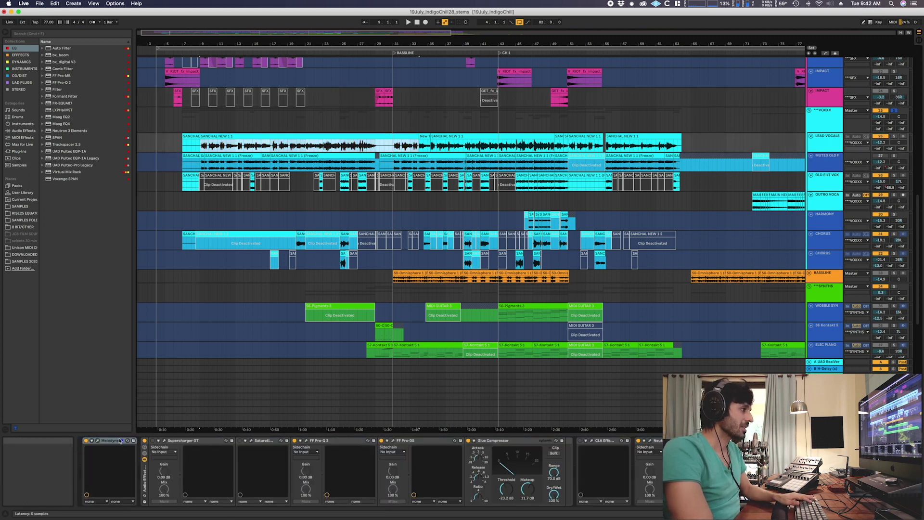
click(188, 441)
click(262, 441)
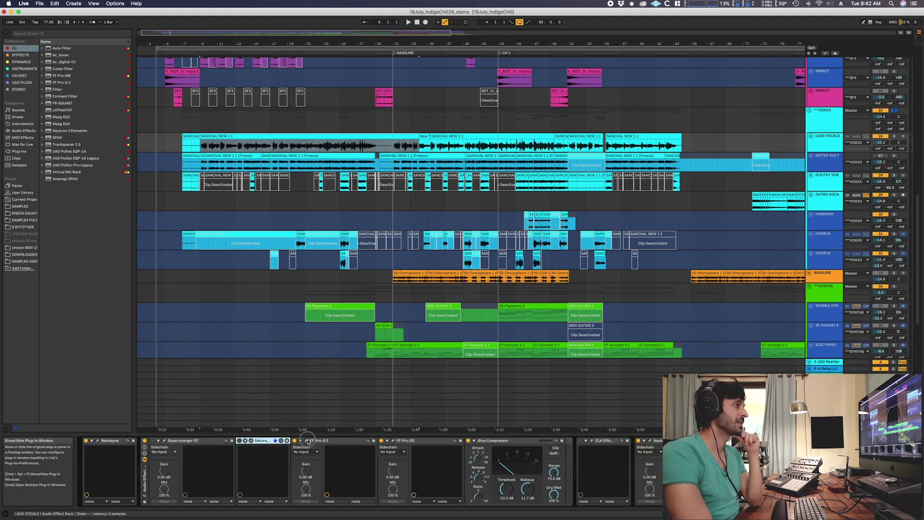
click(304, 440)
click(302, 92)
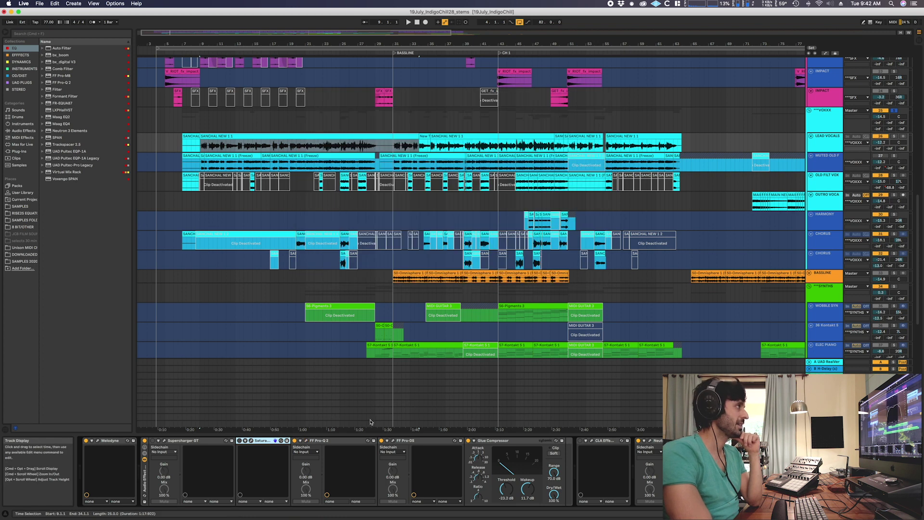
click(396, 441)
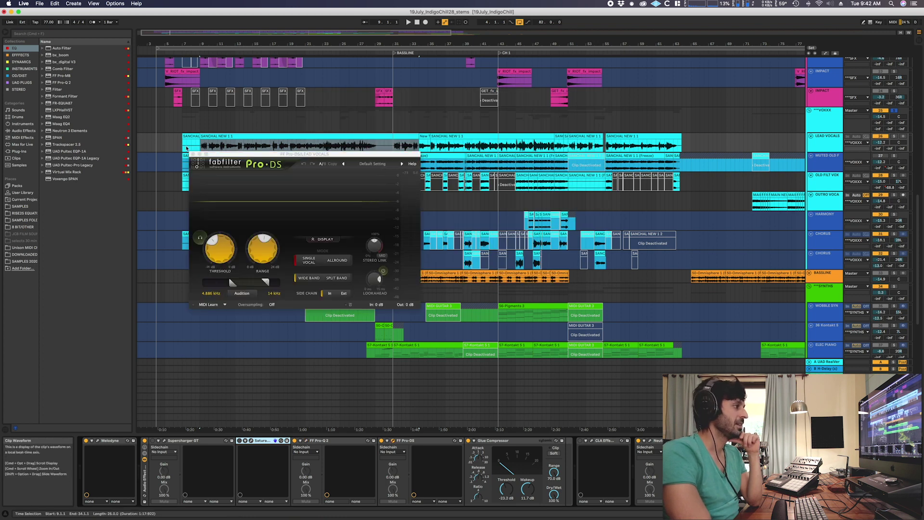
click(192, 153)
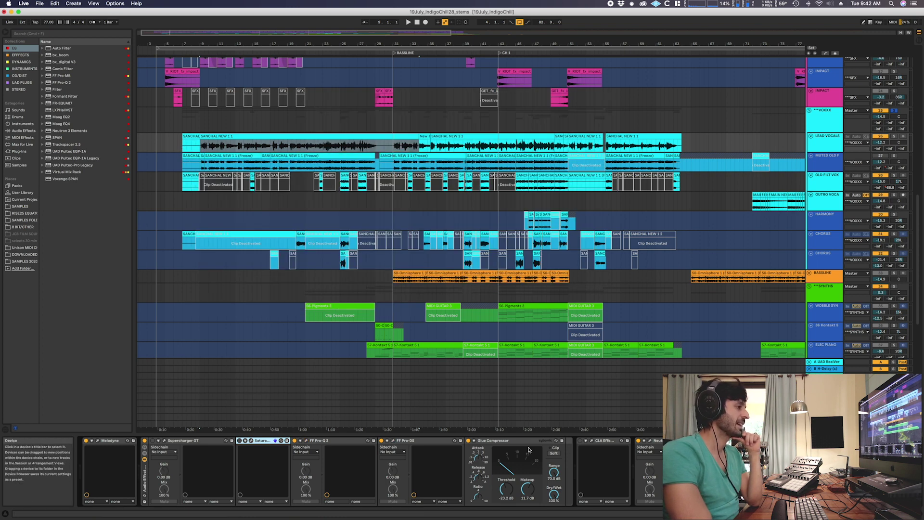
Step: Inspect the Neutron 3 Elements settings on LEAD VOCALS and close the plug-in window
click(625, 441)
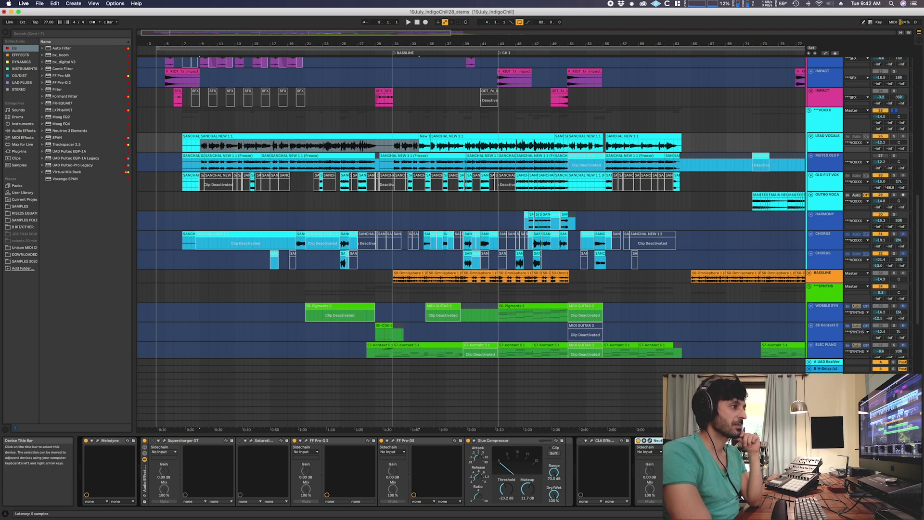
click(650, 442)
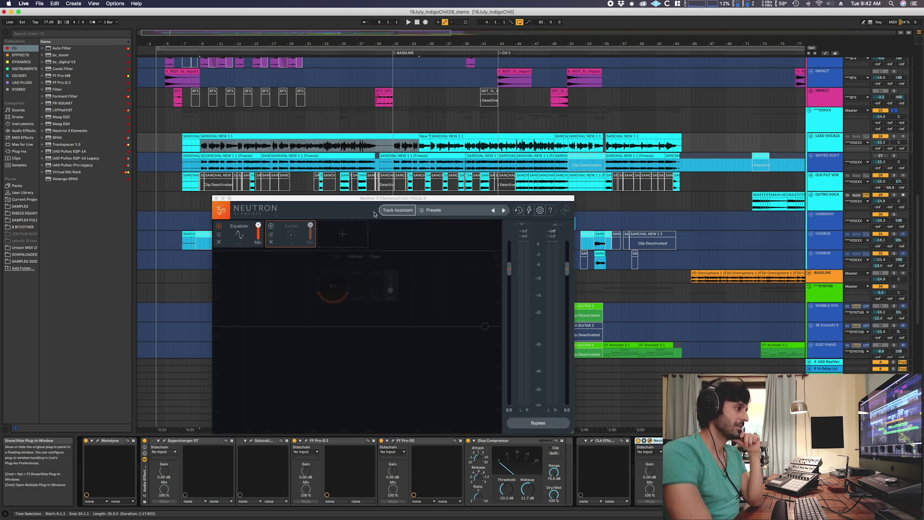
click(216, 197)
Step: Show the Virtual Tape Machines plug-in on the VOXXX group and move its window clear of the vocal clips
click(819, 143)
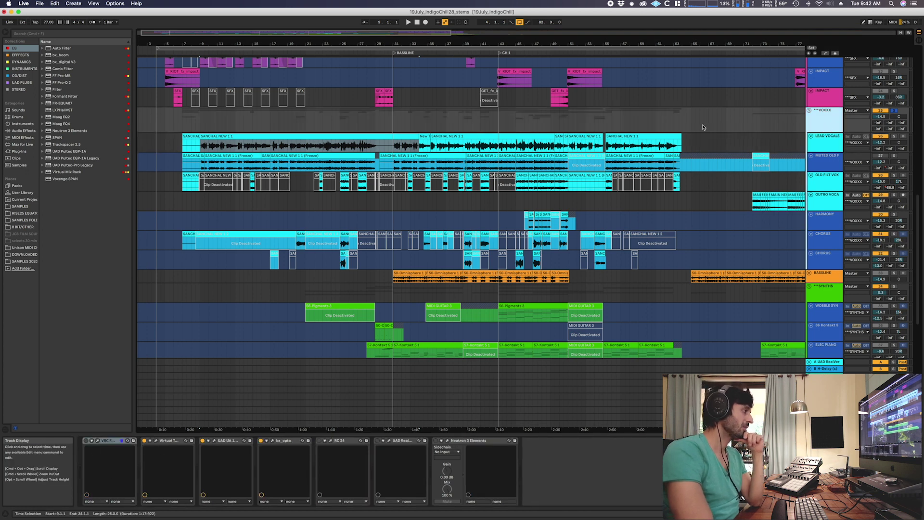
click(156, 441)
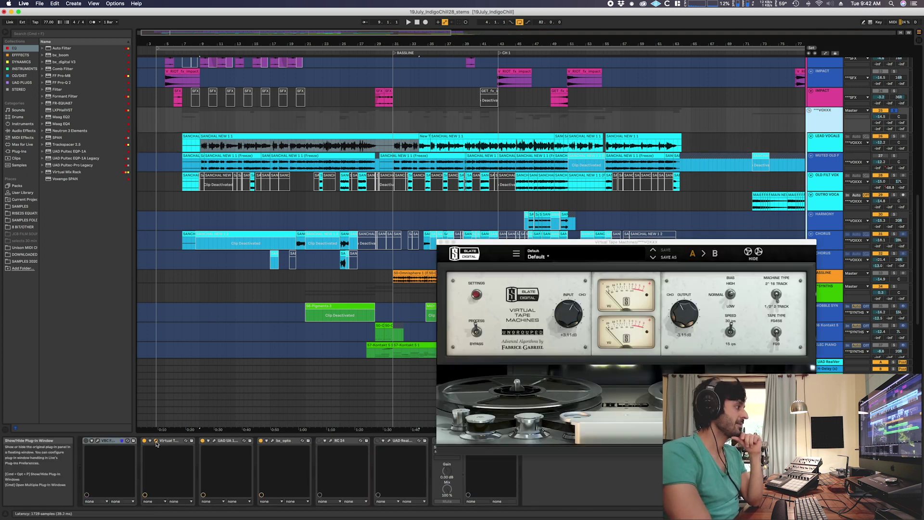
drag(651, 247, 712, 109)
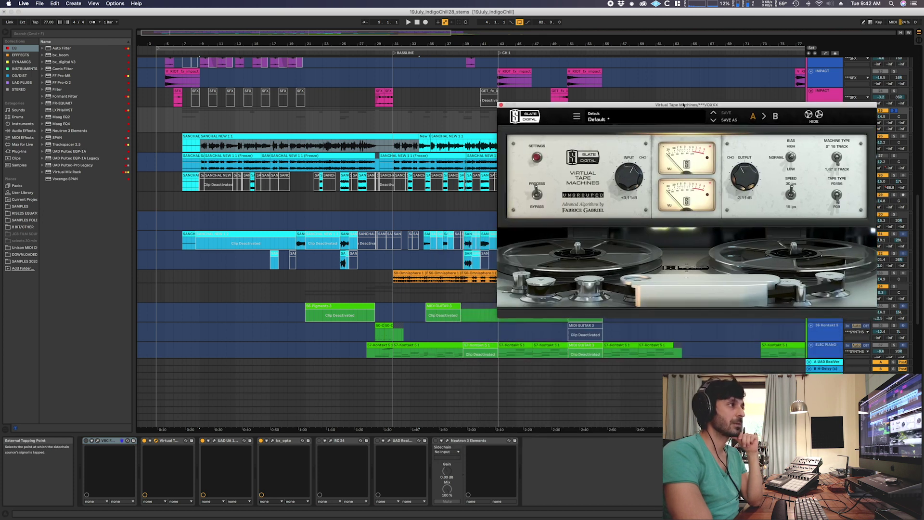
click(247, 122)
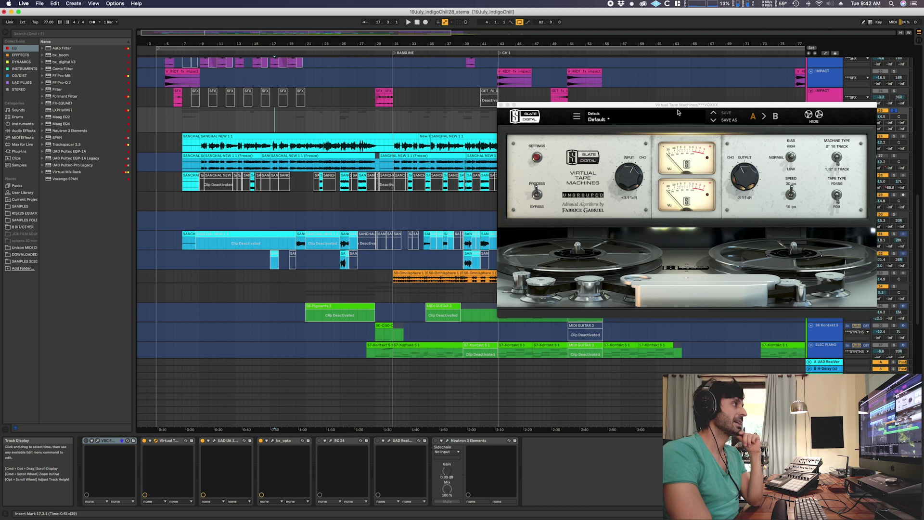
drag(678, 106, 608, 190)
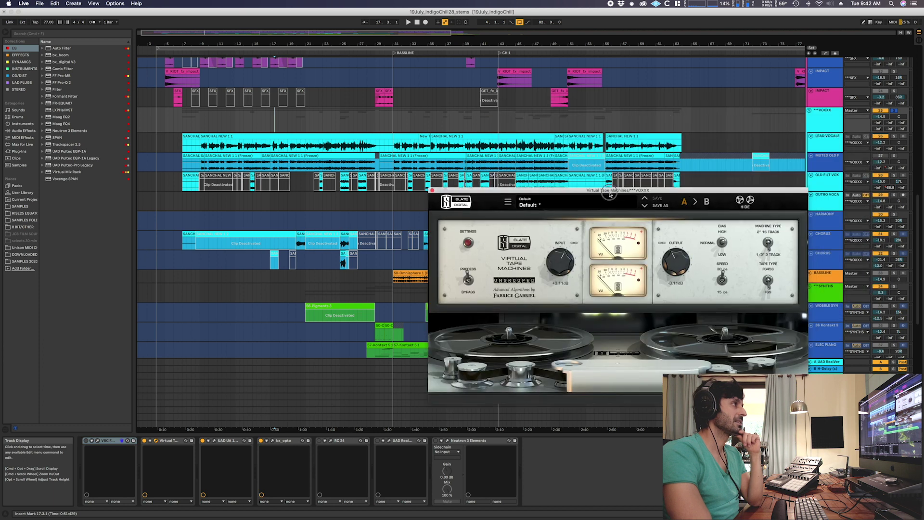
Step: Play the vocals from bar 18 while switching Virtual Tape Machines off and on to compare its effect
click(281, 125)
key(space)
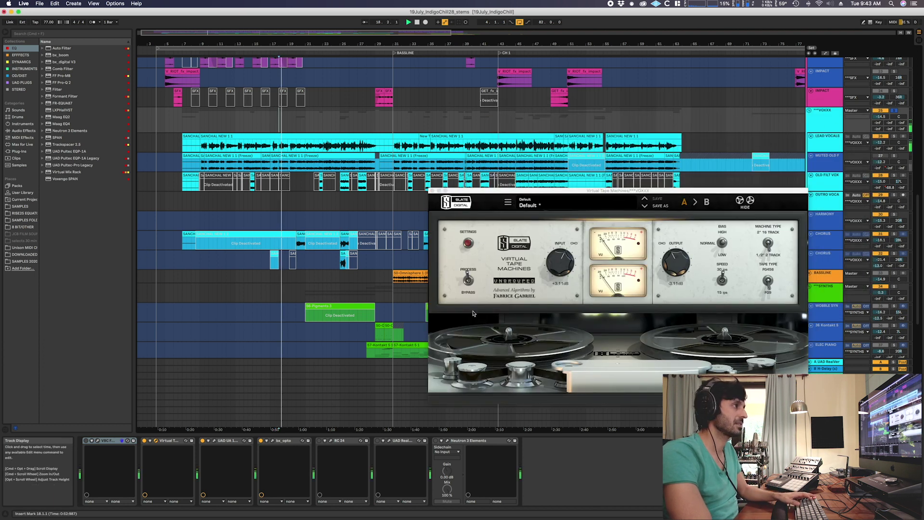
click(144, 441)
click(145, 441)
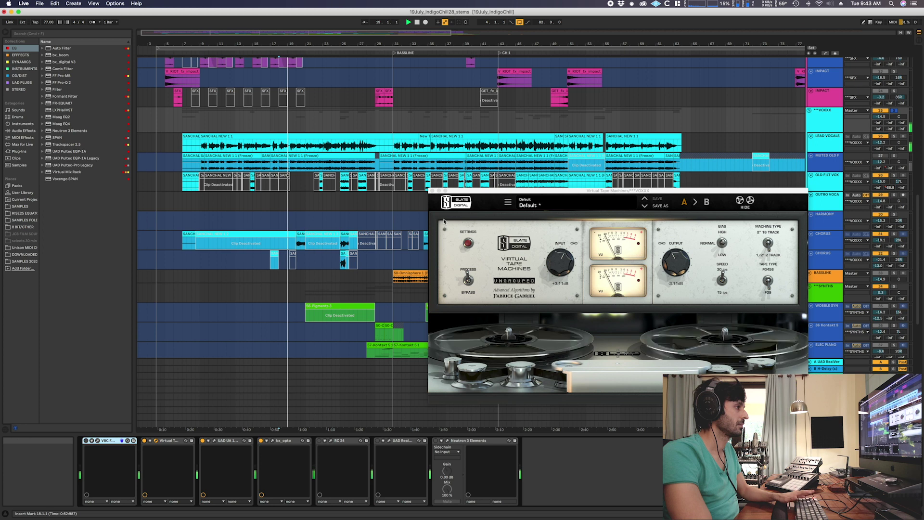
click(283, 154)
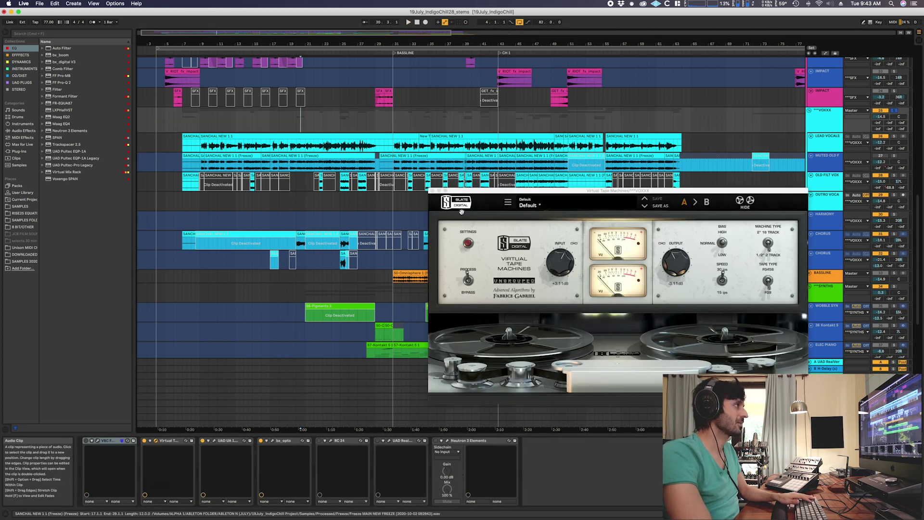
Step: Inspect the compression plug-ins on the VOXXX group, including bx_opto, and close the bx_opto window
click(188, 407)
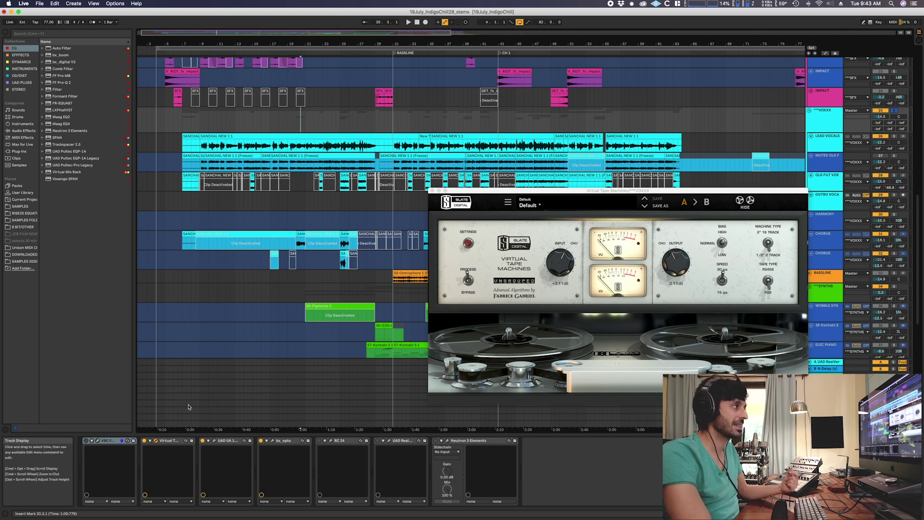
click(214, 441)
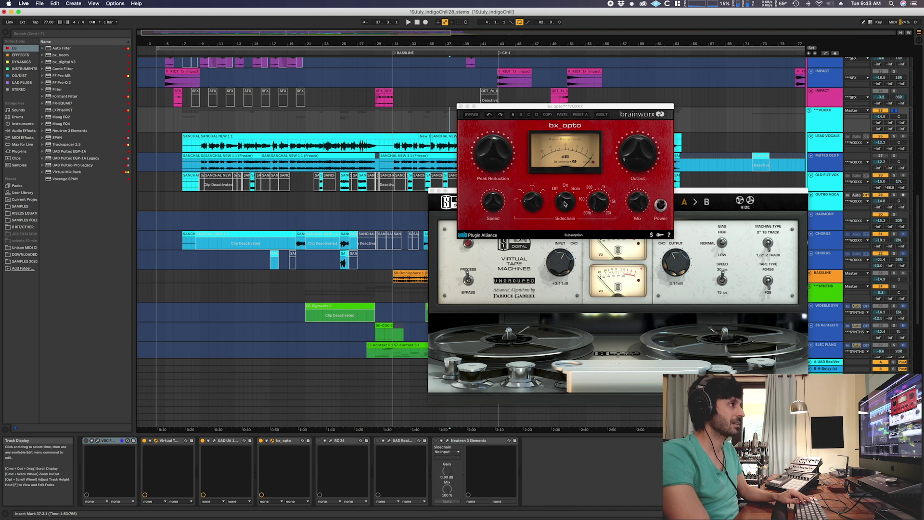
click(461, 107)
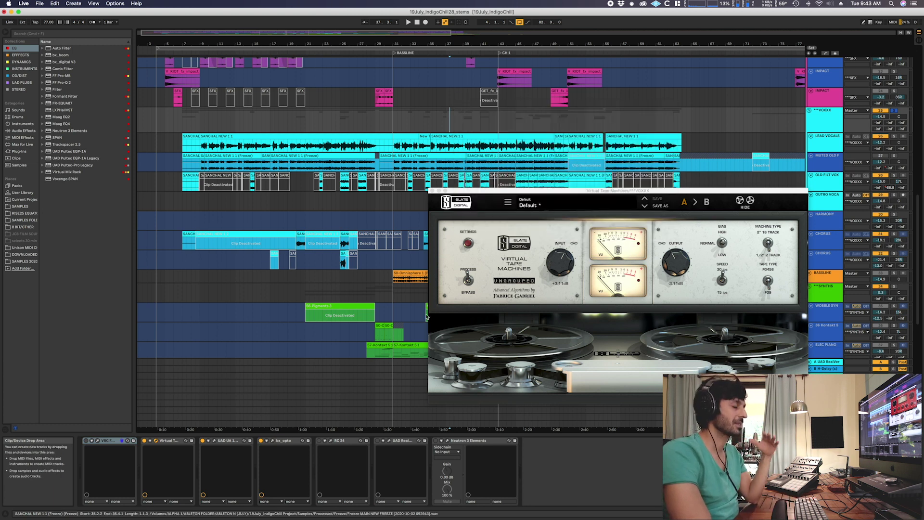
Step: Inspect the RC 24 and RealVerb Pro reverbs on the VOXXX group, closing their windows and Virtual Tape Machines
click(331, 441)
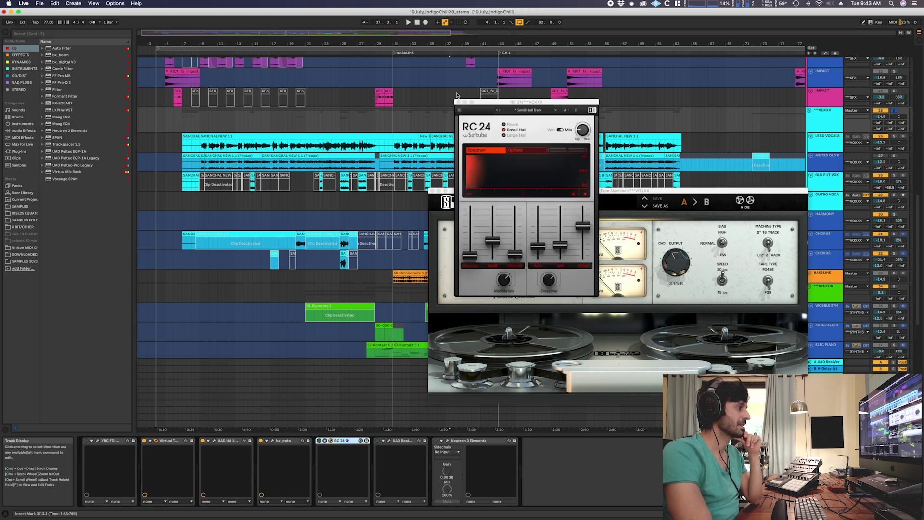
click(458, 103)
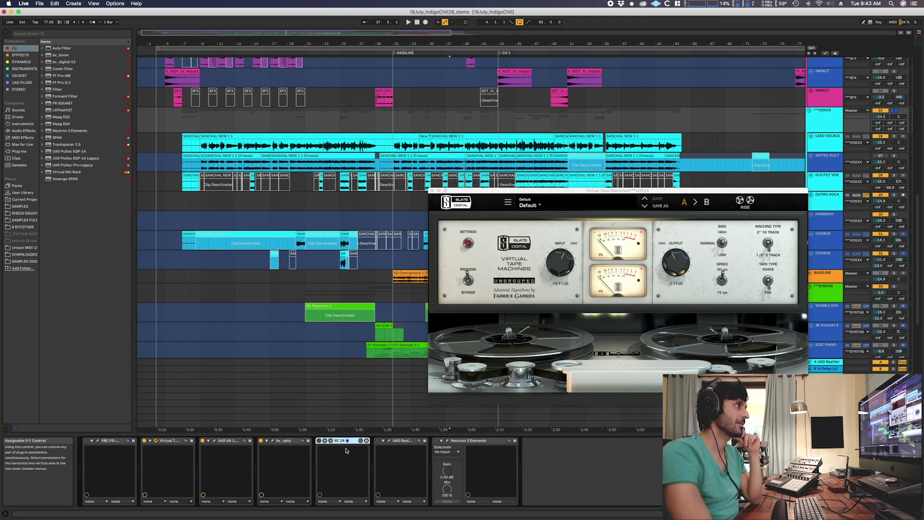
click(389, 440)
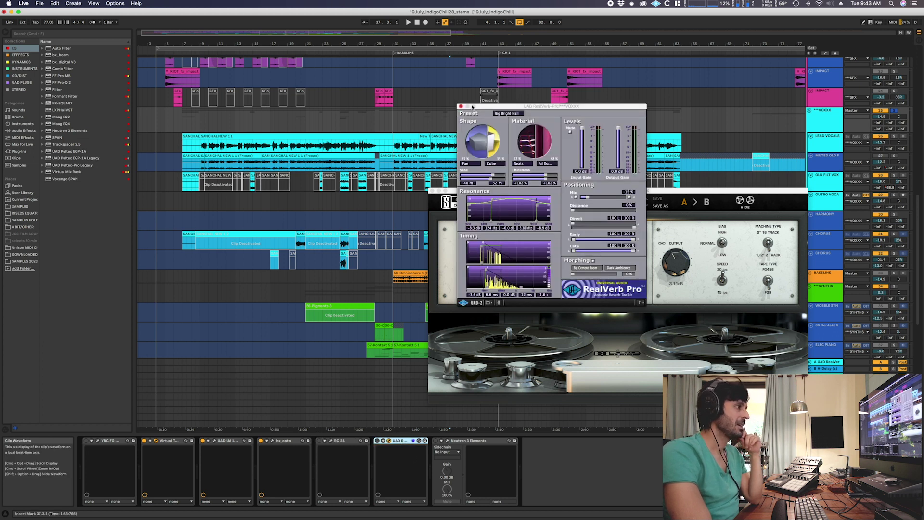
click(461, 105)
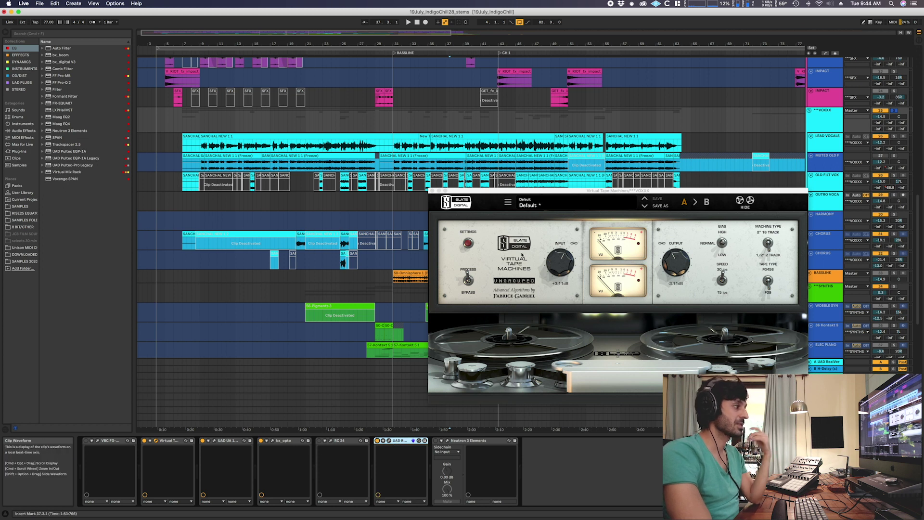
click(433, 191)
Step: Play the vocals from about bar 23 to hear the RealVerb Pro reverb on the VOXXX group and reopen its window
click(325, 82)
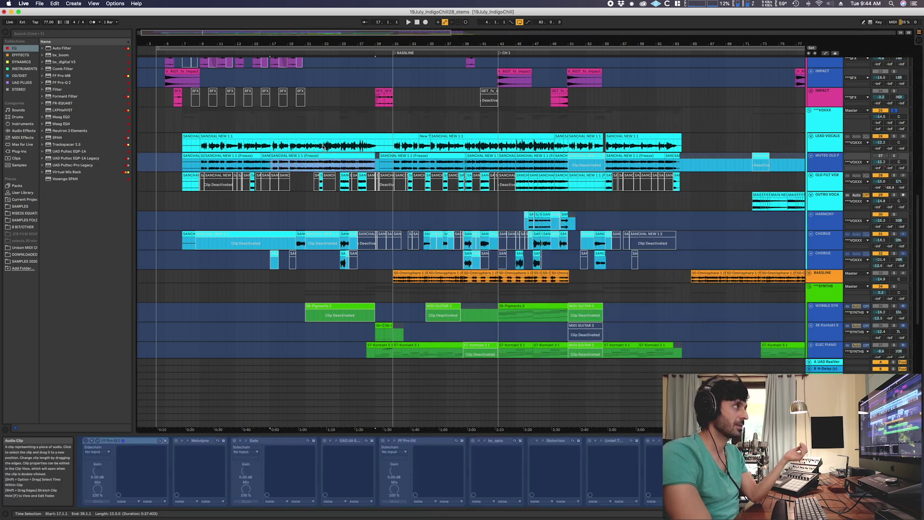
key(space)
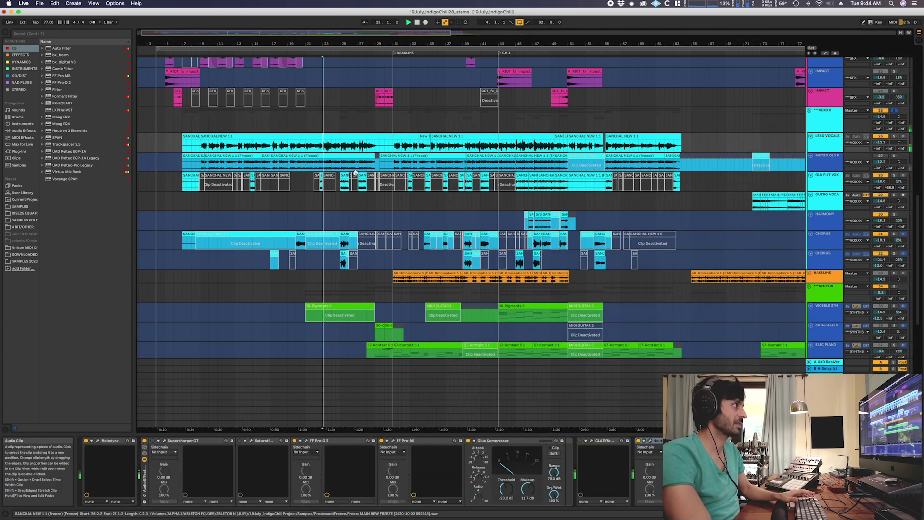
click(327, 119)
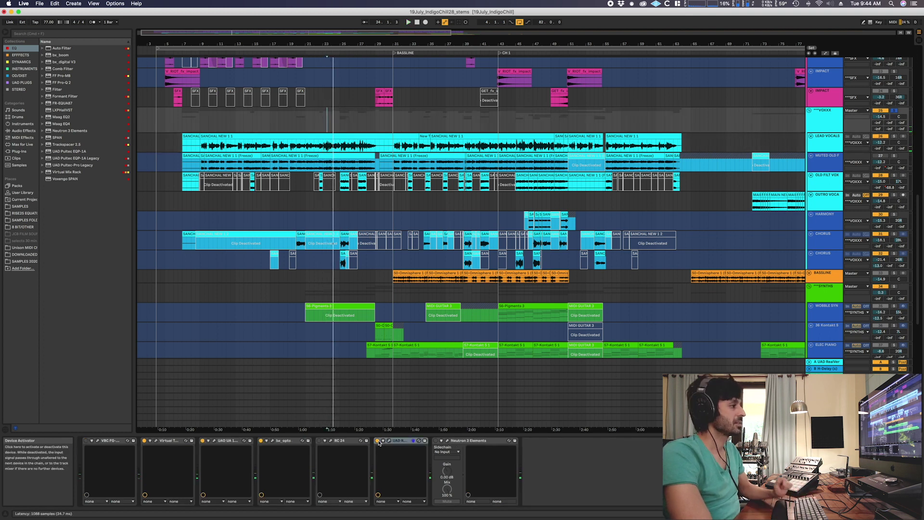
click(389, 440)
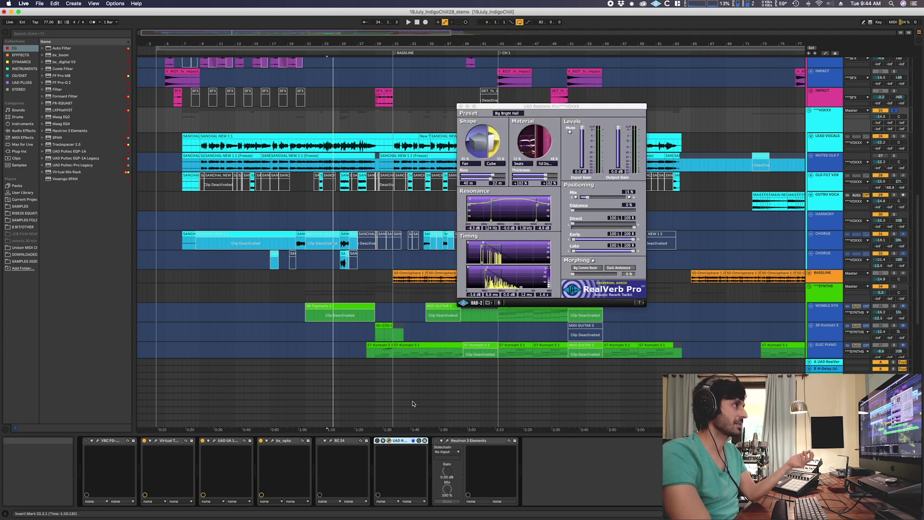
Step: Close the RealVerb Pro window and select the OLD FILT VOX track to show its device chain
click(461, 107)
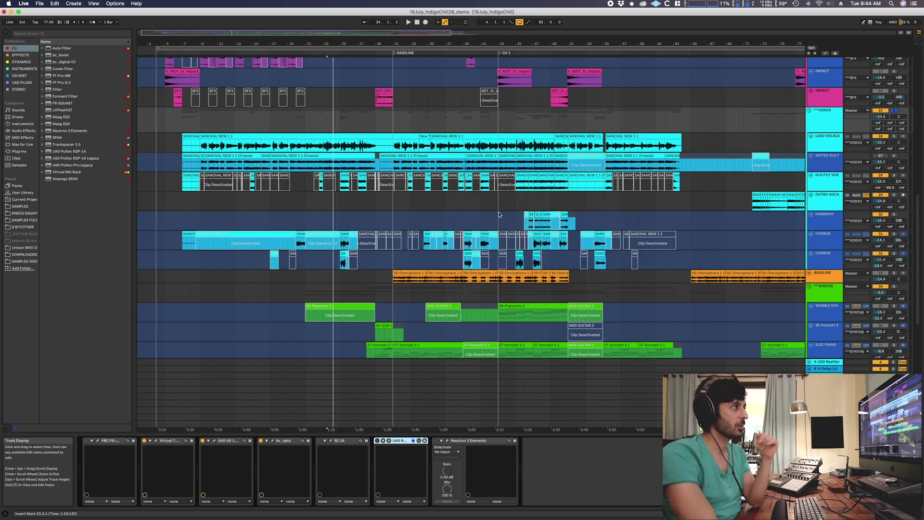
scroll(475, 225, down, 3)
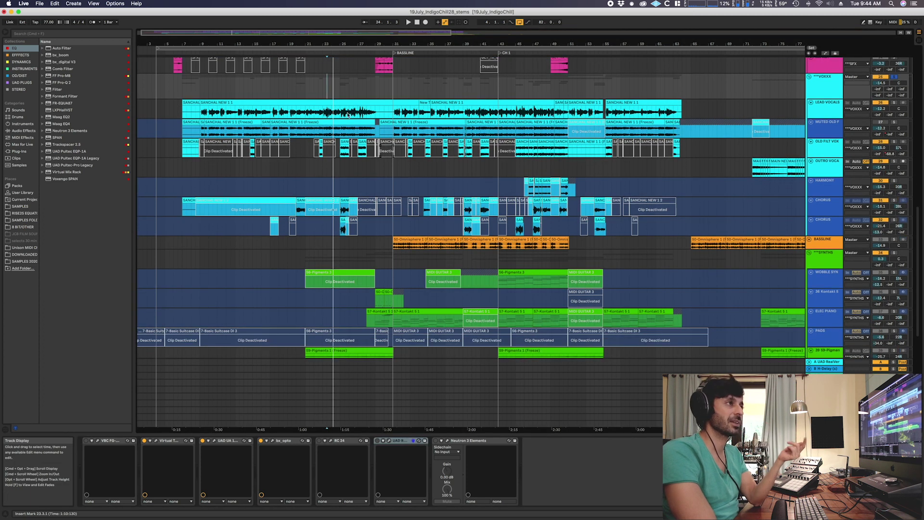
scroll(352, 110, up, 2)
click(368, 163)
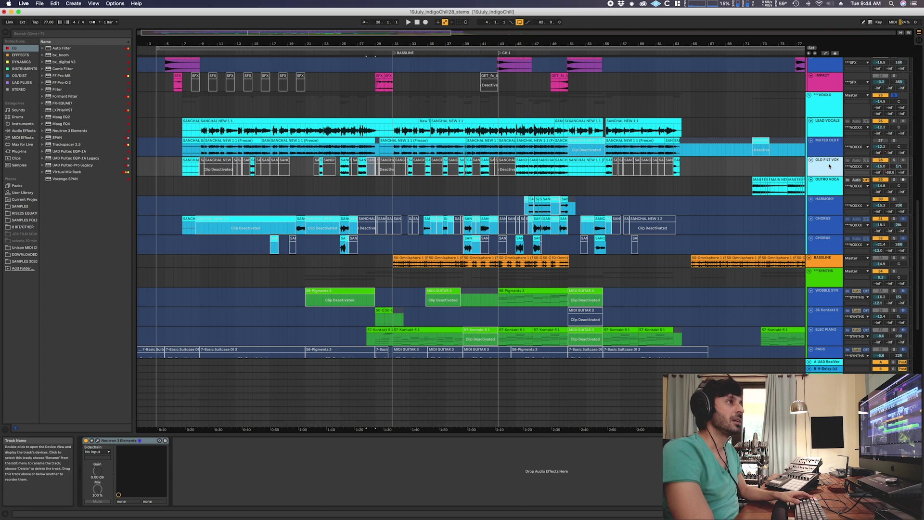
Step: Play the OLD FILT VOX track soloed from about bar 25 to hear the filtered vocal layer
click(250, 171)
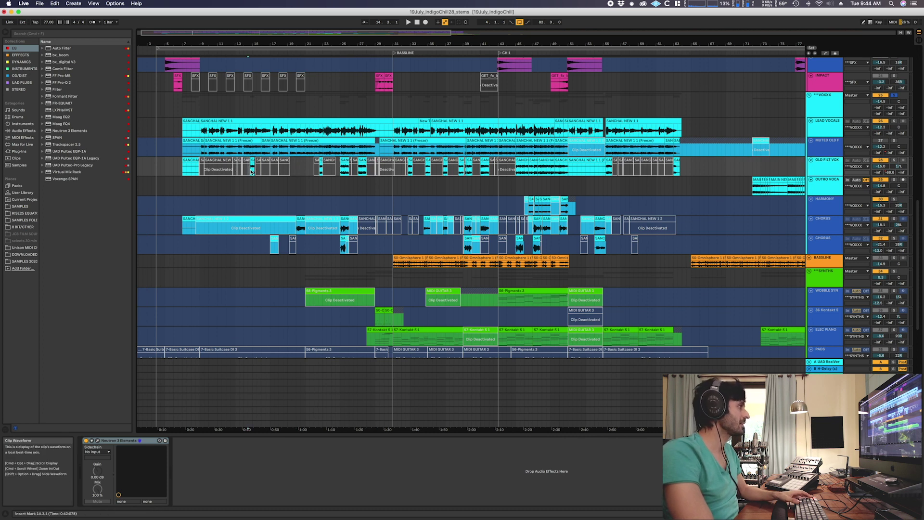
key(plus)
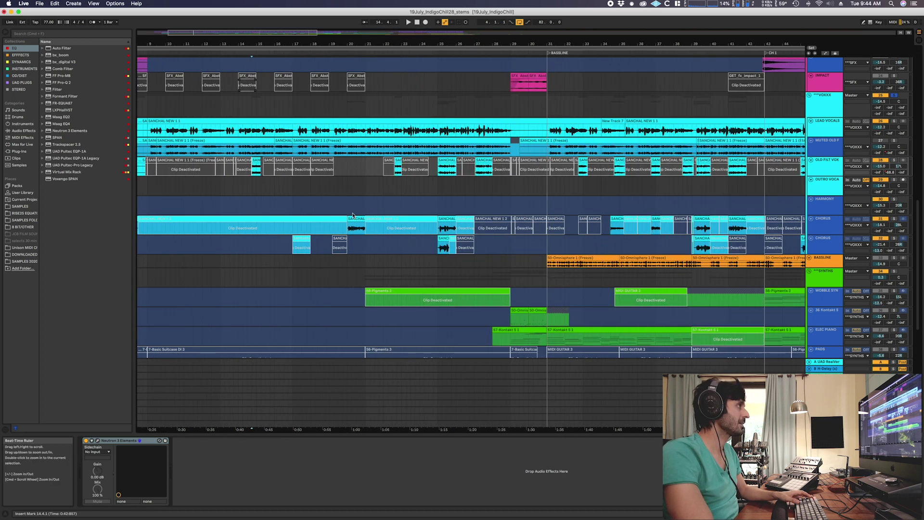
click(433, 172)
key(space)
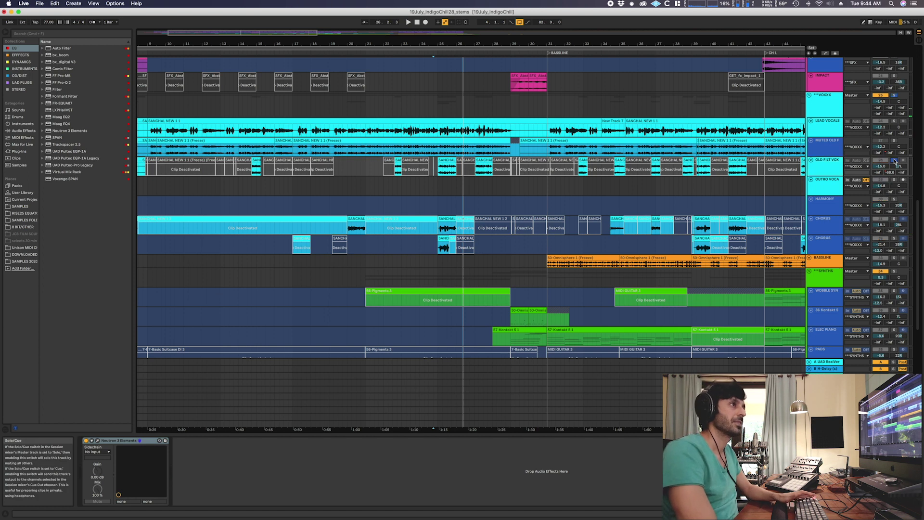
key(space)
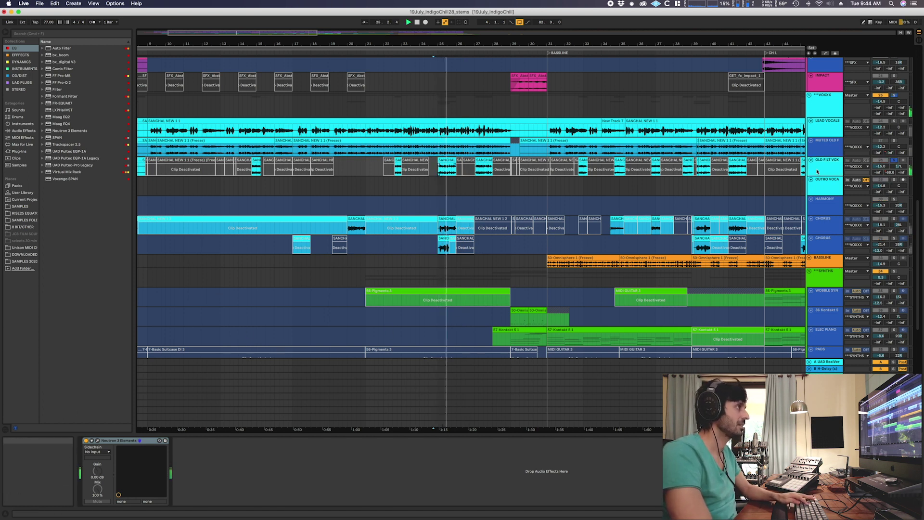
Step: Play the upper CHORUS track soloed from bar 25 to hear the chorus vocal layer and view its effects
scroll(439, 232, down, 1)
click(439, 232)
key(space)
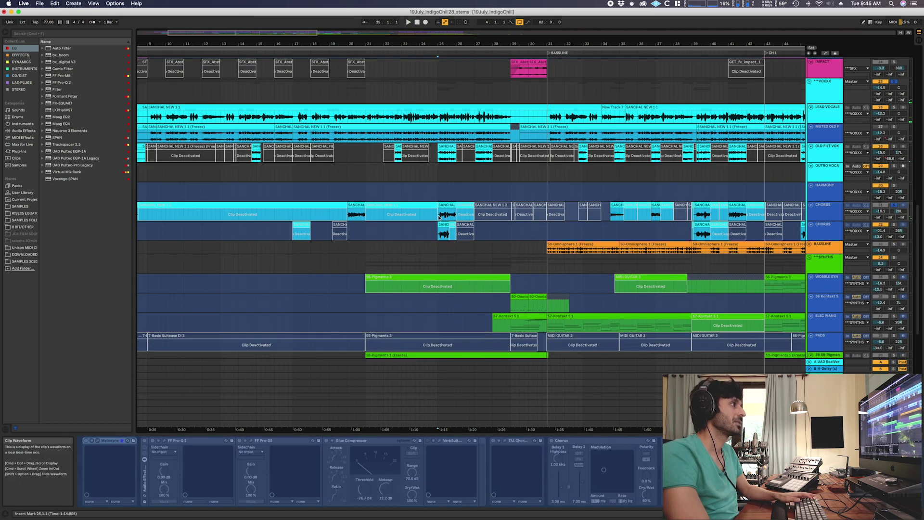
key(space)
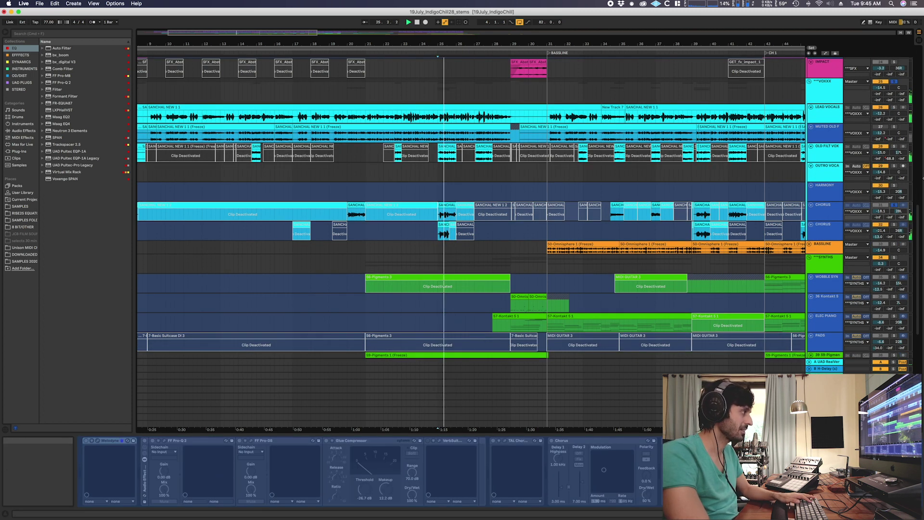
key(space)
key(space)
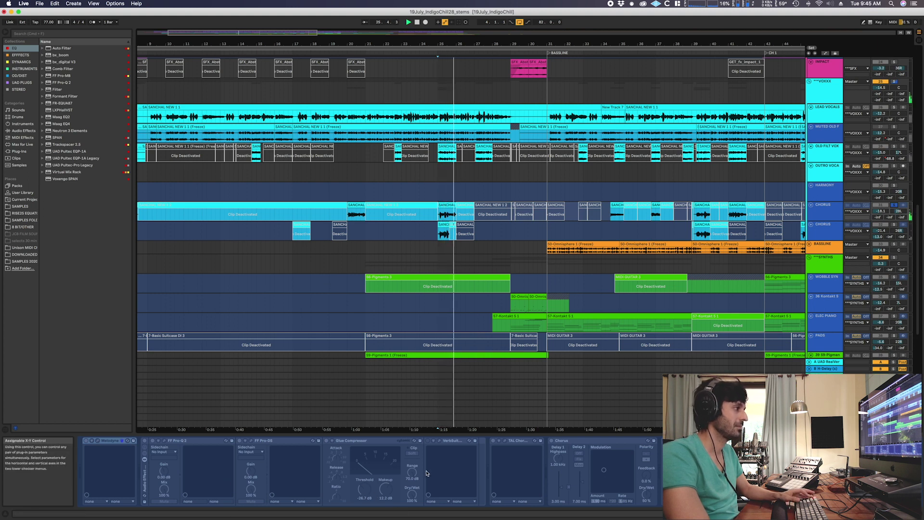
Step: Select the VOXXX group and switch off its solo
scroll(480, 116, up, 1)
click(574, 104)
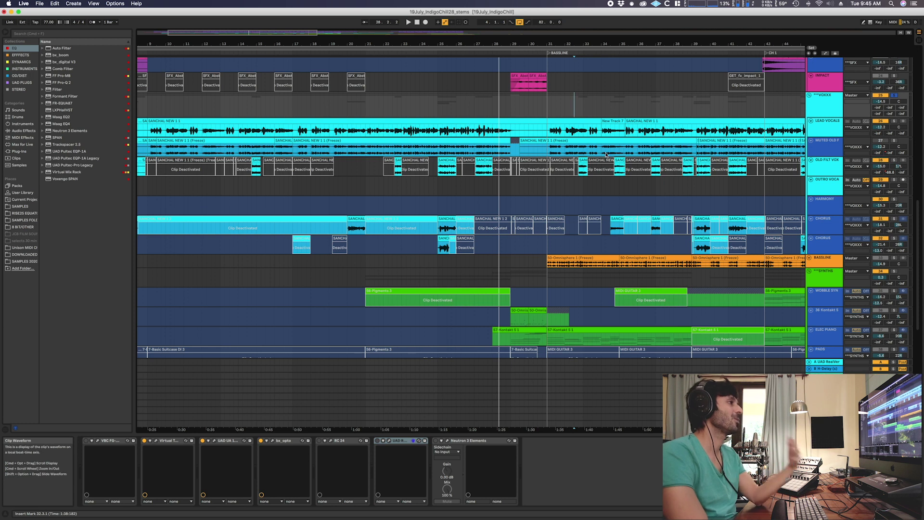
click(894, 95)
Step: Play the transition into the bass section from about bar 30, soloing the BASSLINE track to hear it alone
scroll(653, 193, down, 2)
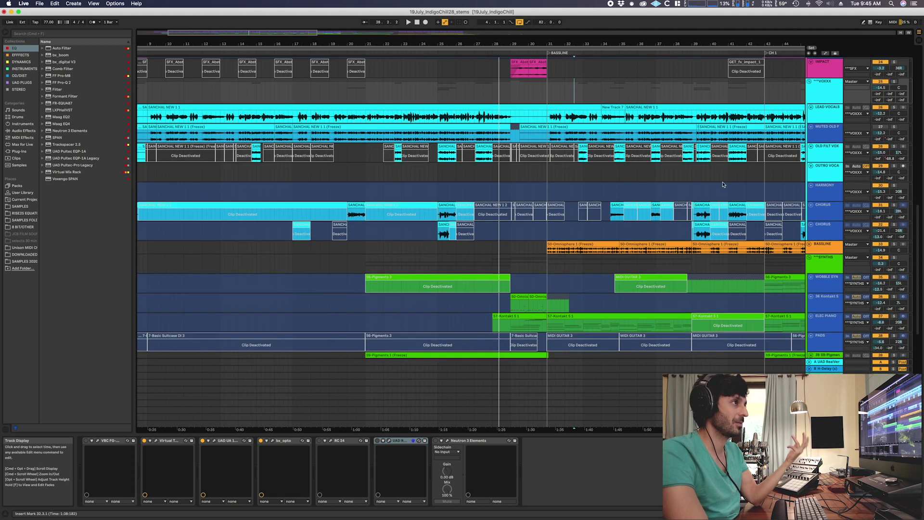
scroll(613, 202, down, 2)
click(537, 217)
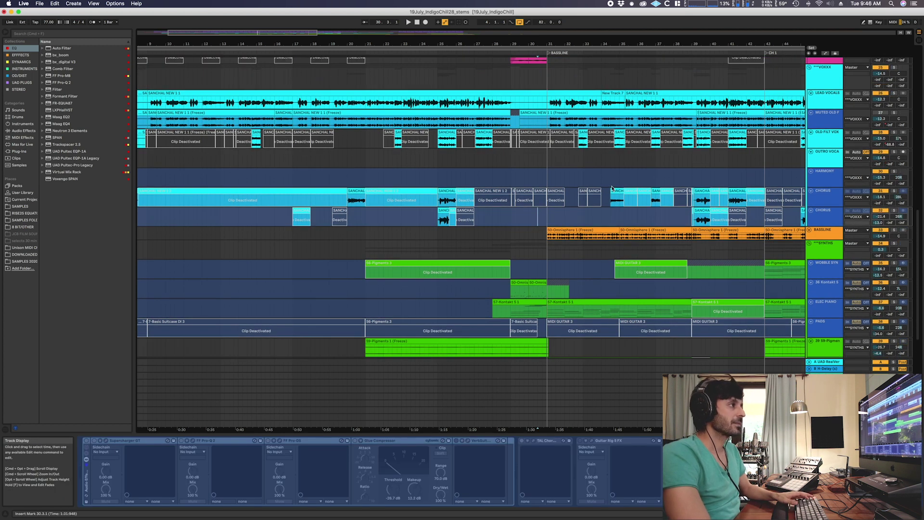
click(537, 231)
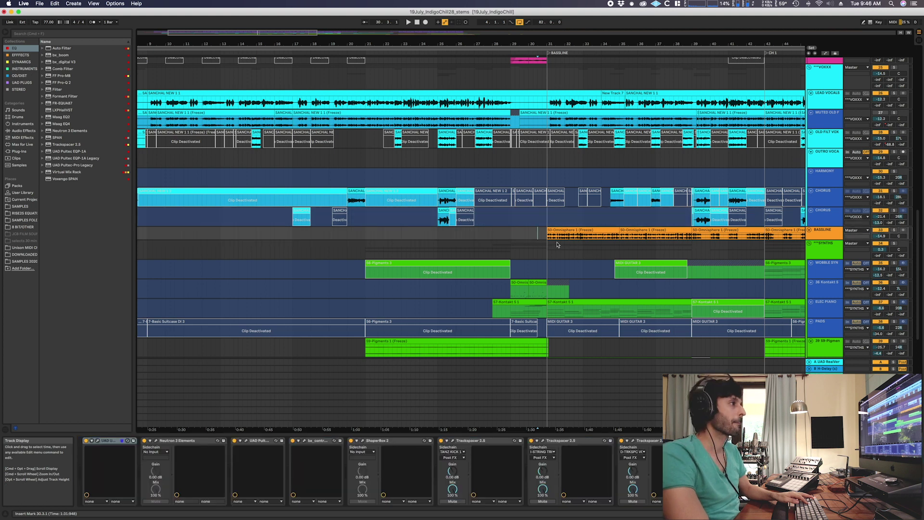
click(533, 236)
key(space)
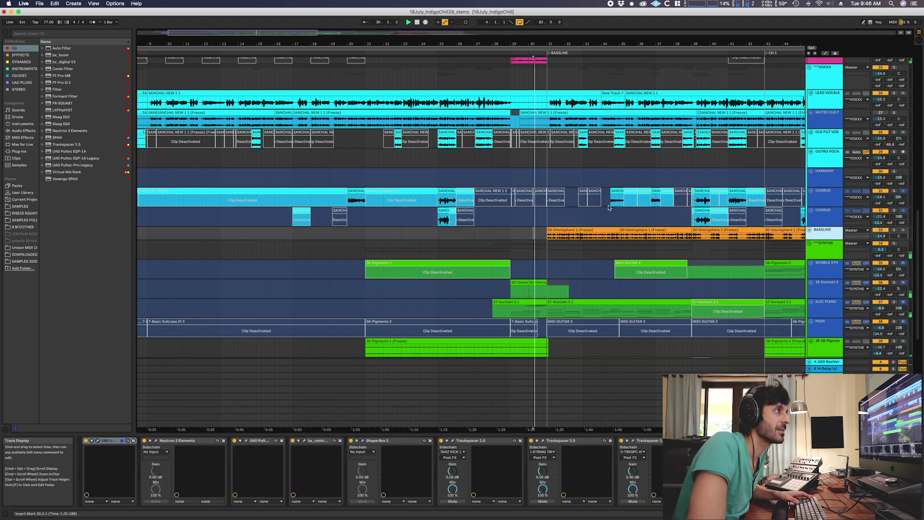
click(578, 236)
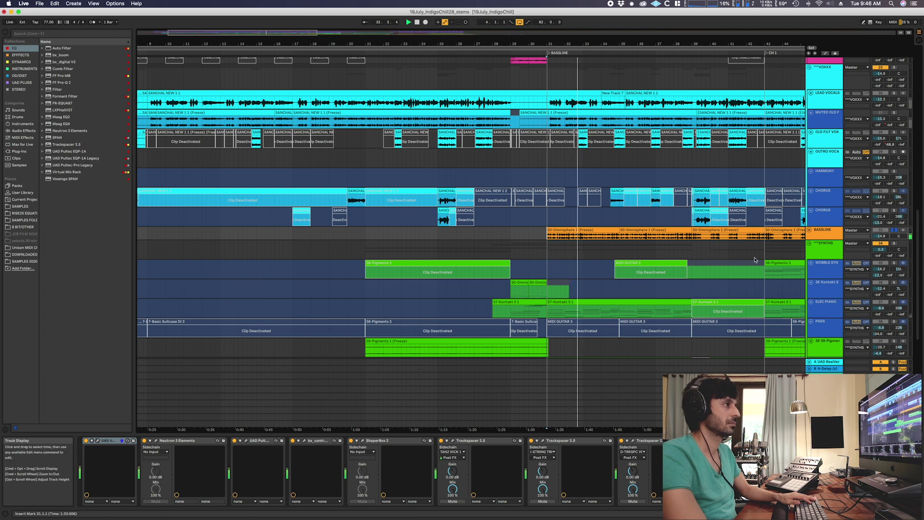
key(space)
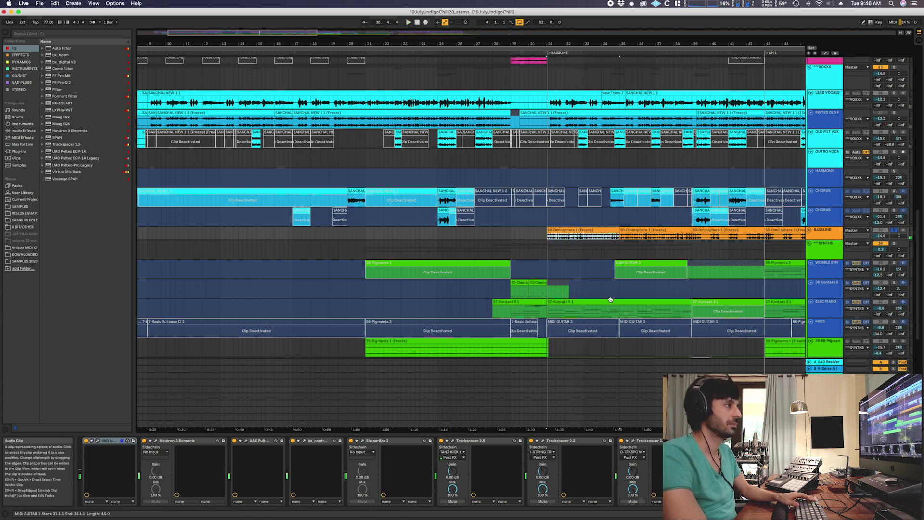
click(516, 235)
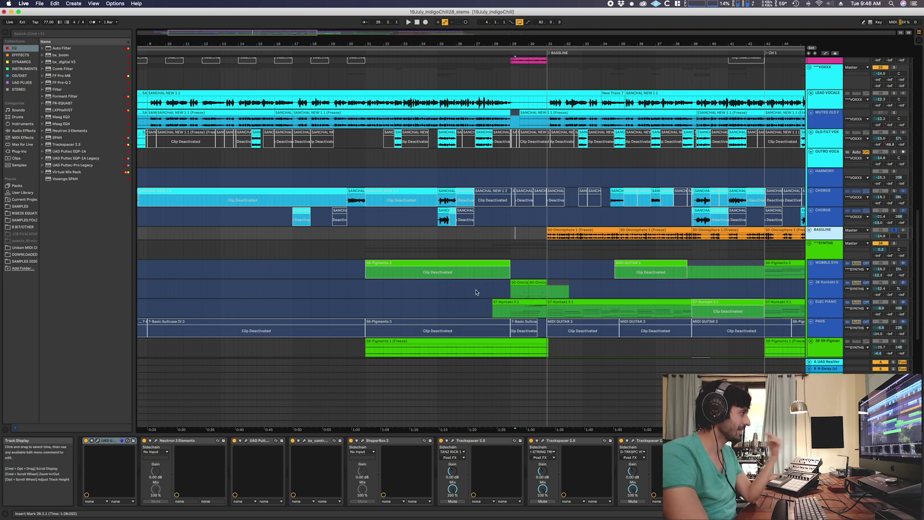
Step: Inspect the UAD 1176LN limiter and the Neutron 3 Elements equalizer curve on the BASSLINE track, closing their windows
click(99, 442)
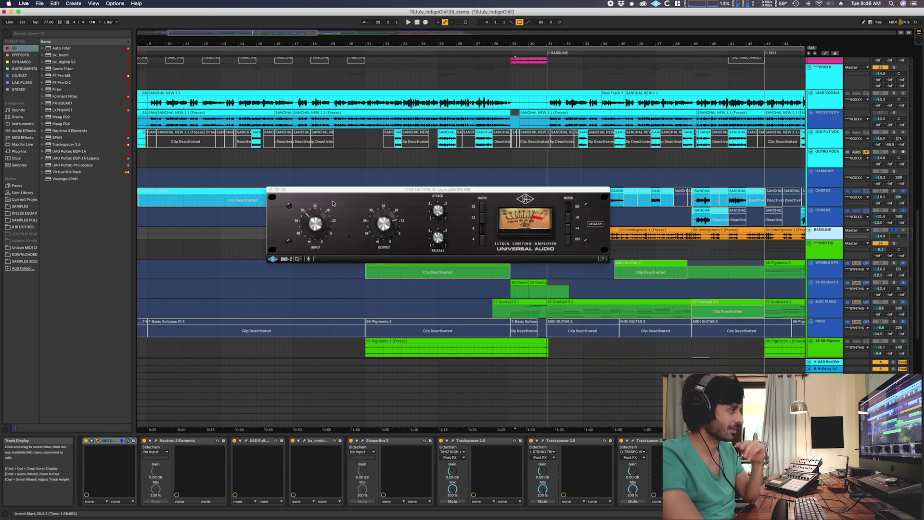
click(272, 190)
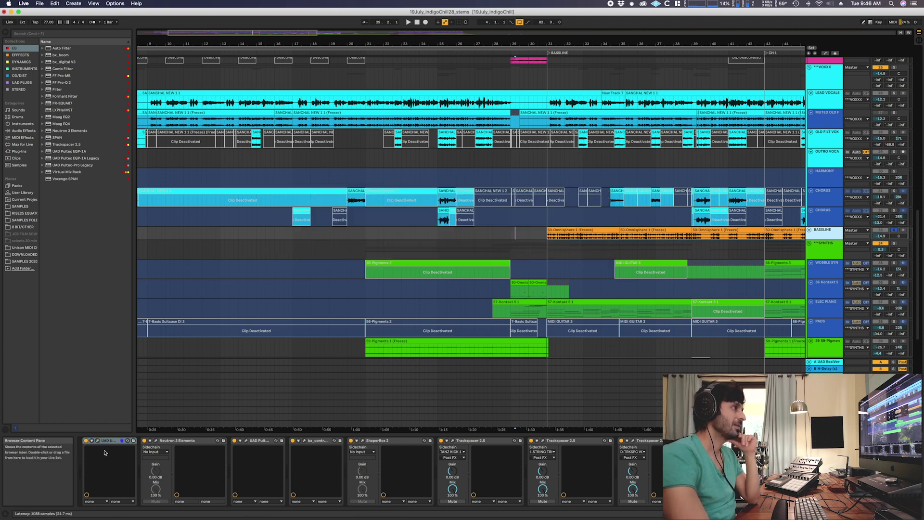
click(156, 441)
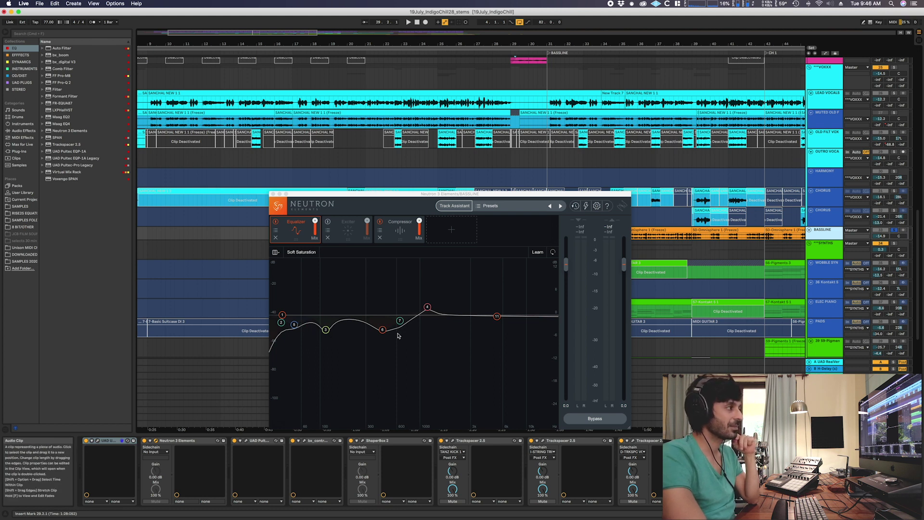
click(273, 194)
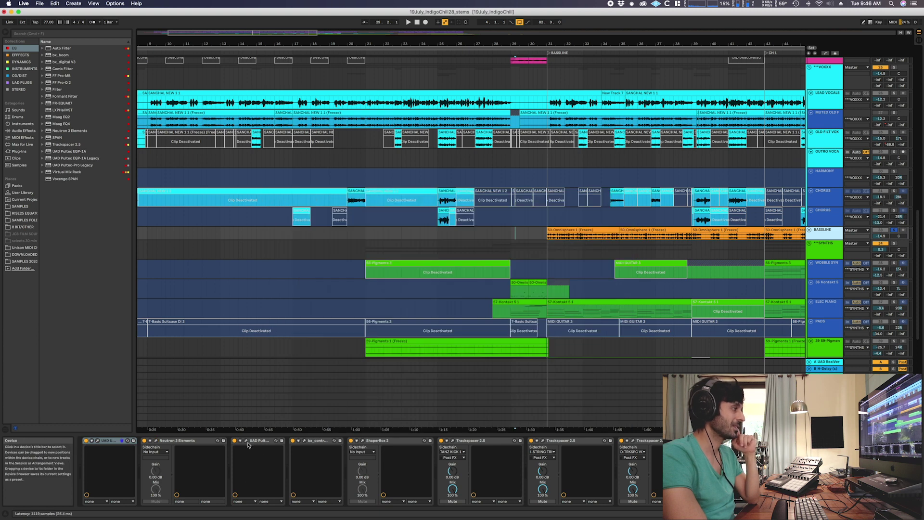
click(145, 447)
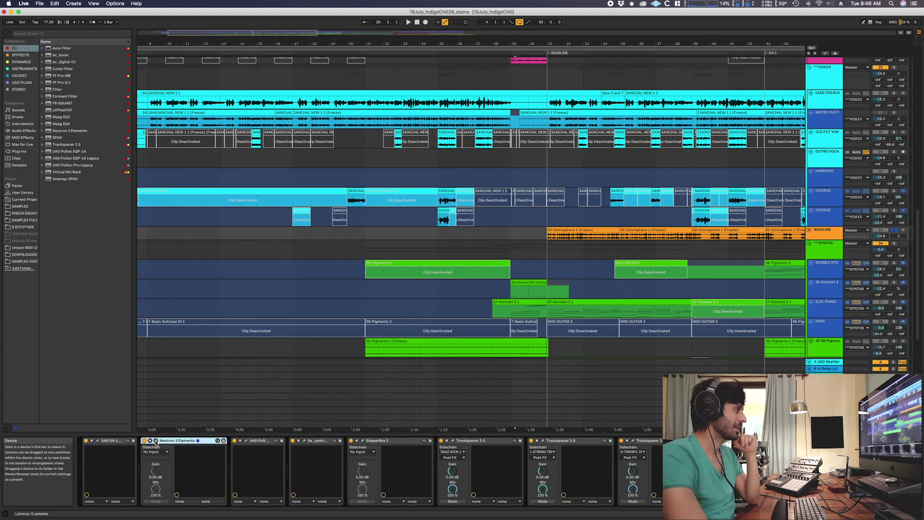
key(super+alt+p)
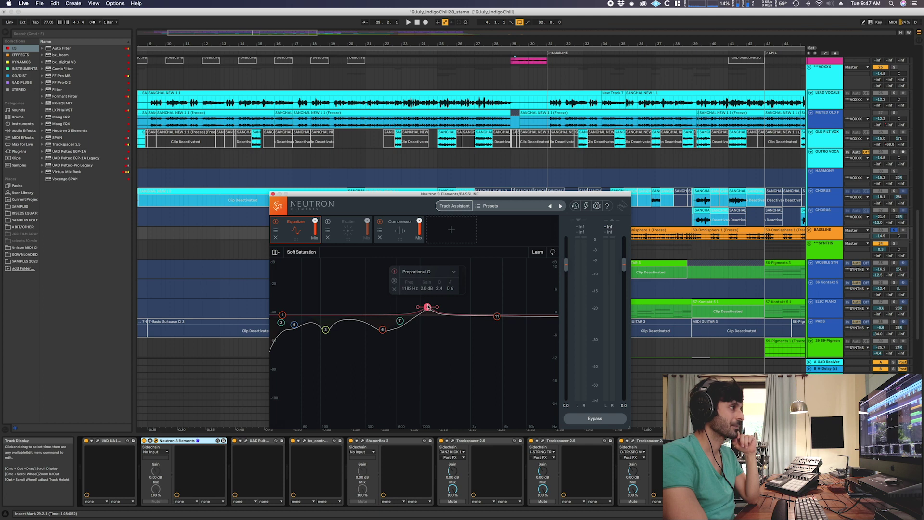
click(272, 194)
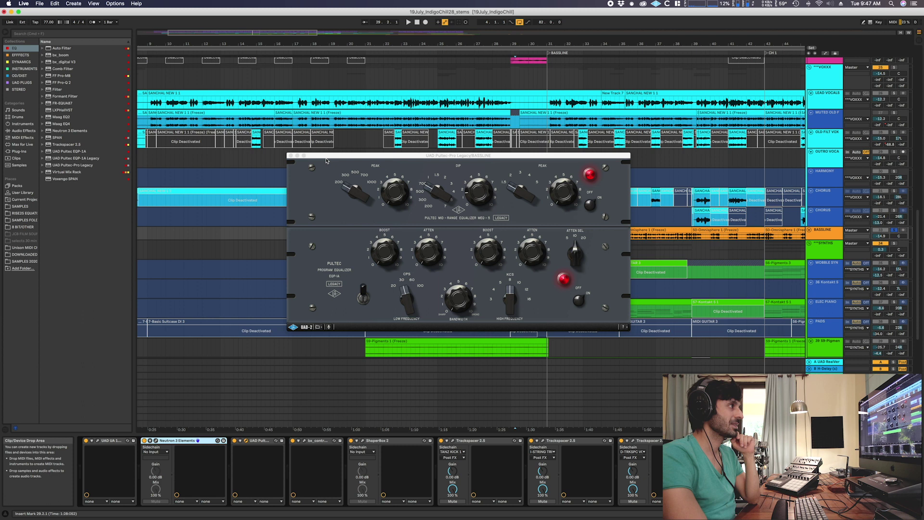
Step: Inspect the UAD Pultec-Pro Legacy and bx_control V2 plug-ins on the BASSLINE track, closing their windows
click(290, 156)
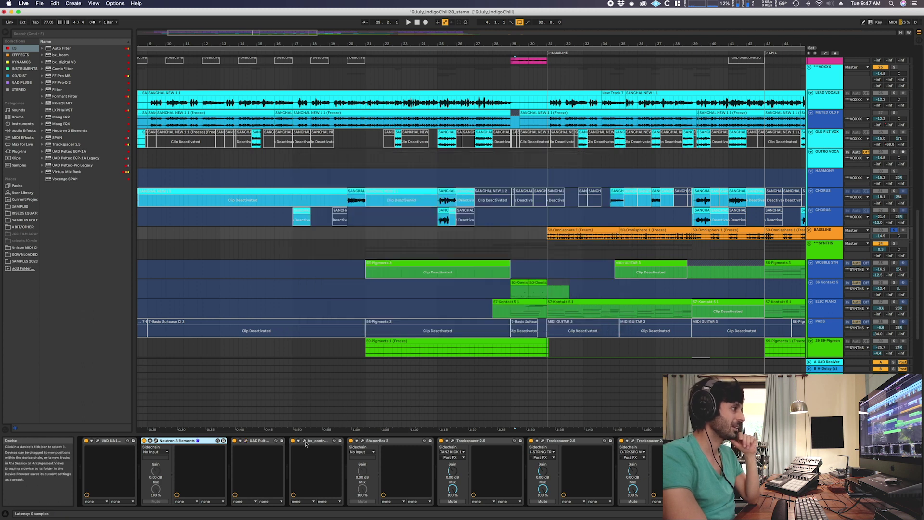
click(305, 442)
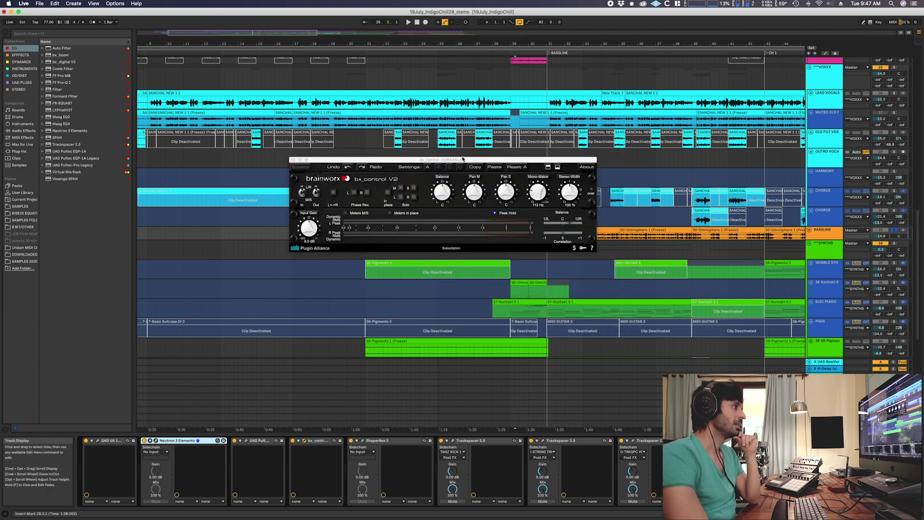
drag(450, 161, 467, 158)
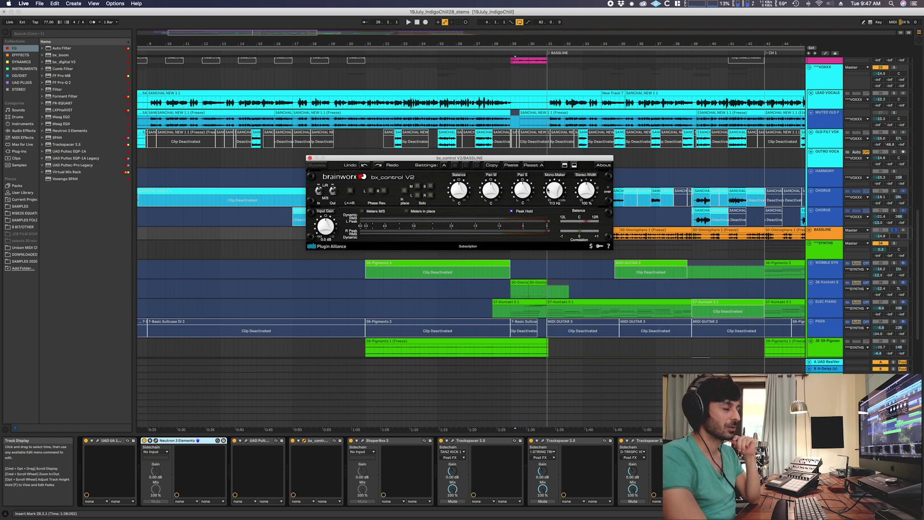
click(309, 158)
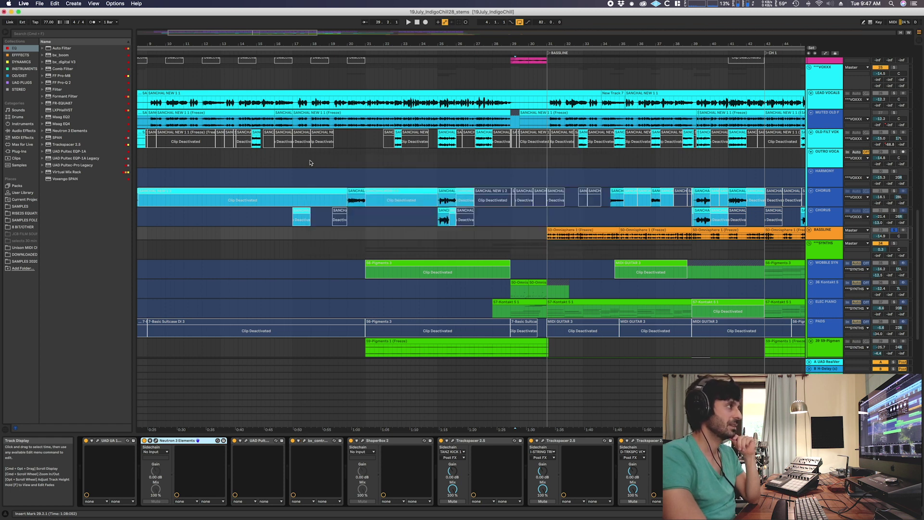
Step: Play the soloed bassline from bar 31 with ShaperBox 2 open and reshape its volume curve into a slower, more gradual rise
click(362, 442)
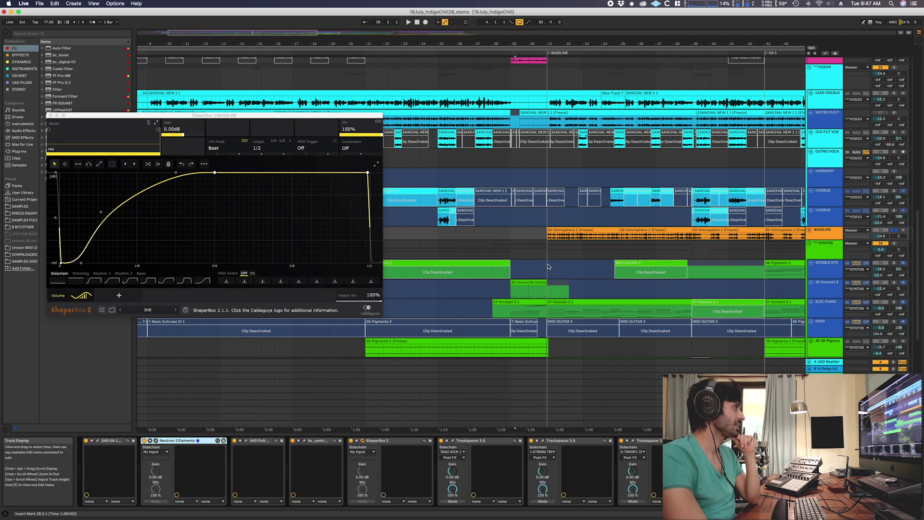
click(548, 231)
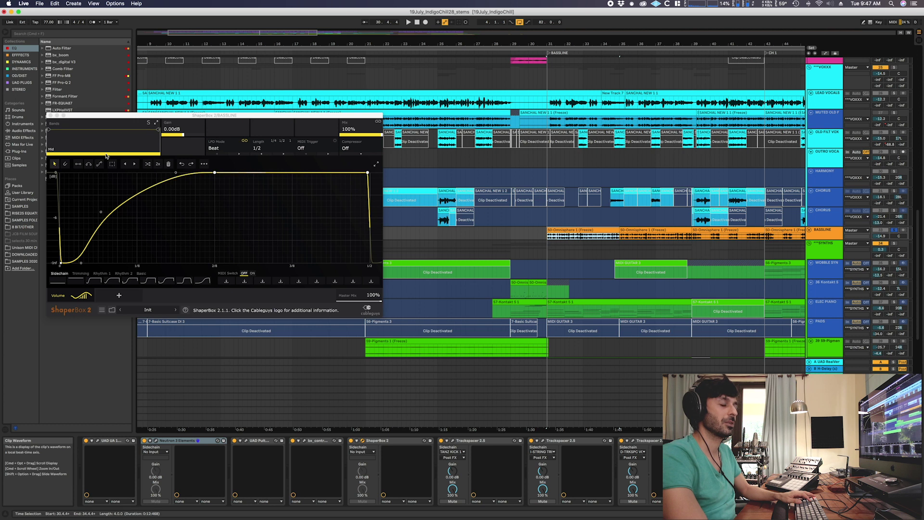
key(space)
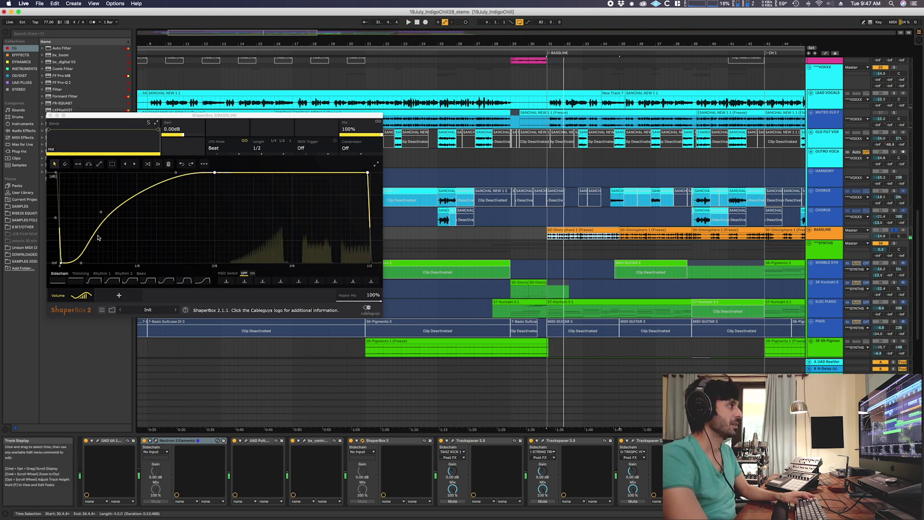
click(102, 213)
drag(102, 213, 132, 225)
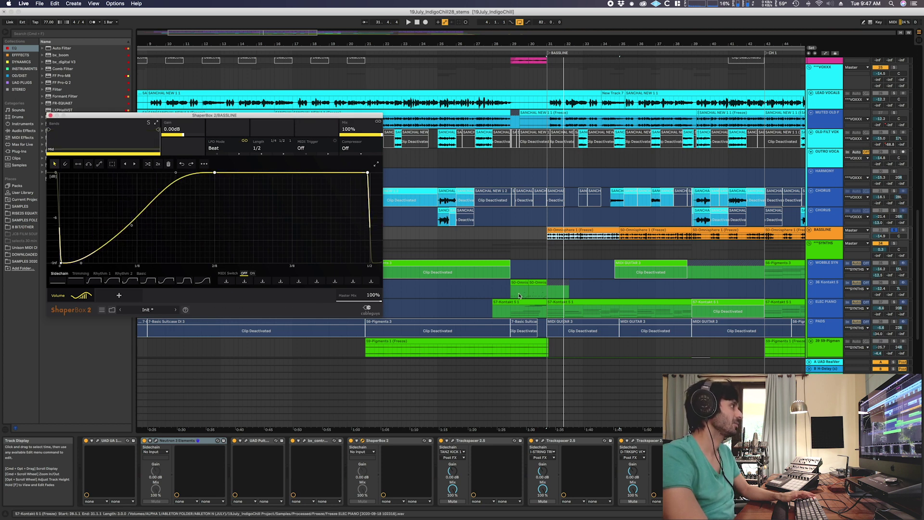
Step: Show the kick-sidechained Trackspacer 2.5 and its parameters on the BASSLINE track, and open the second Trackspacer's window
click(453, 441)
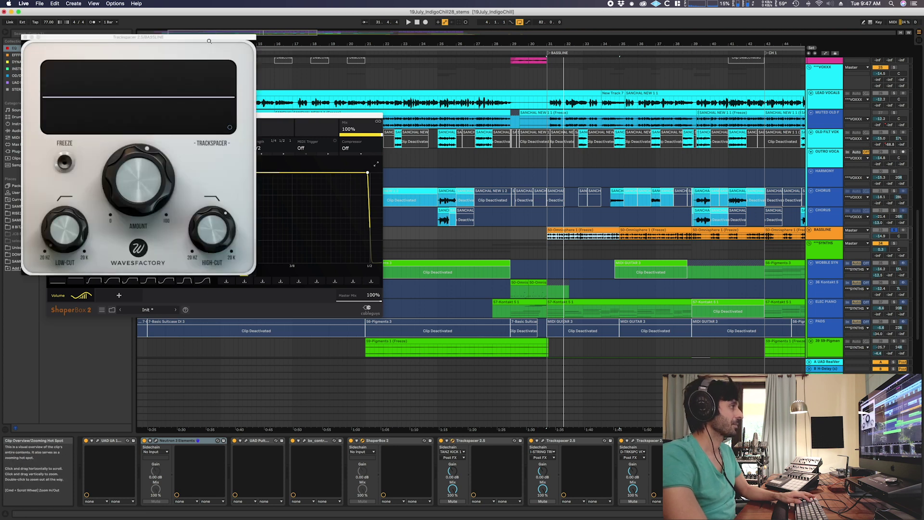
click(448, 441)
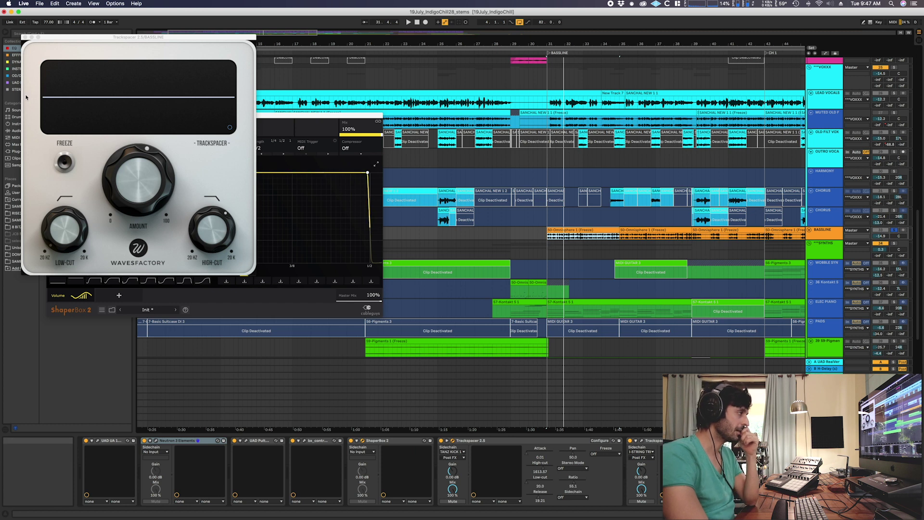
drag(133, 39, 146, 66)
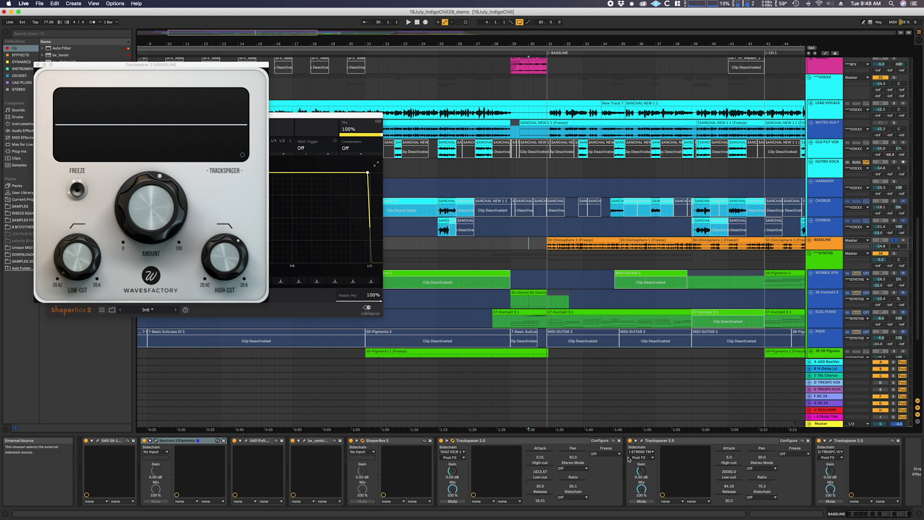
click(452, 440)
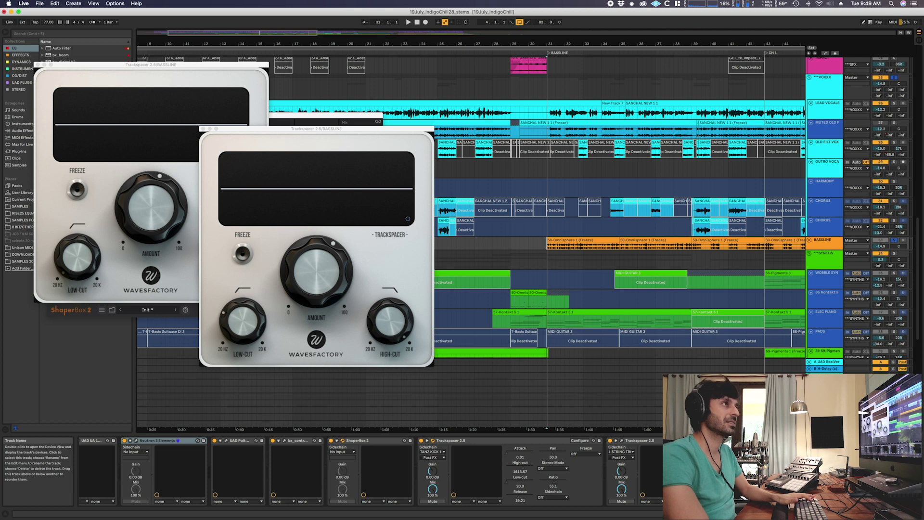
Step: Play the bassline from bar 31 with both Trackspacer windows side by side, then close them and ShaperBox 2
key(space)
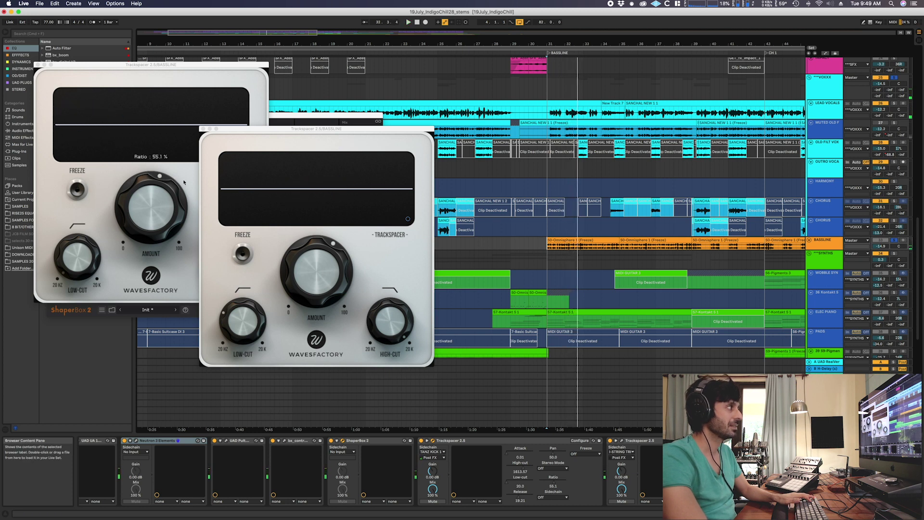
drag(295, 135, 382, 74)
key(space)
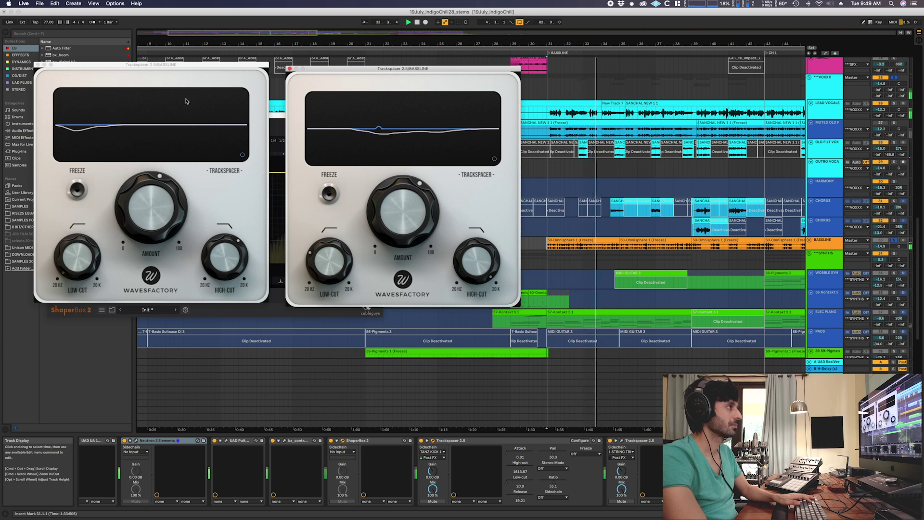
click(37, 64)
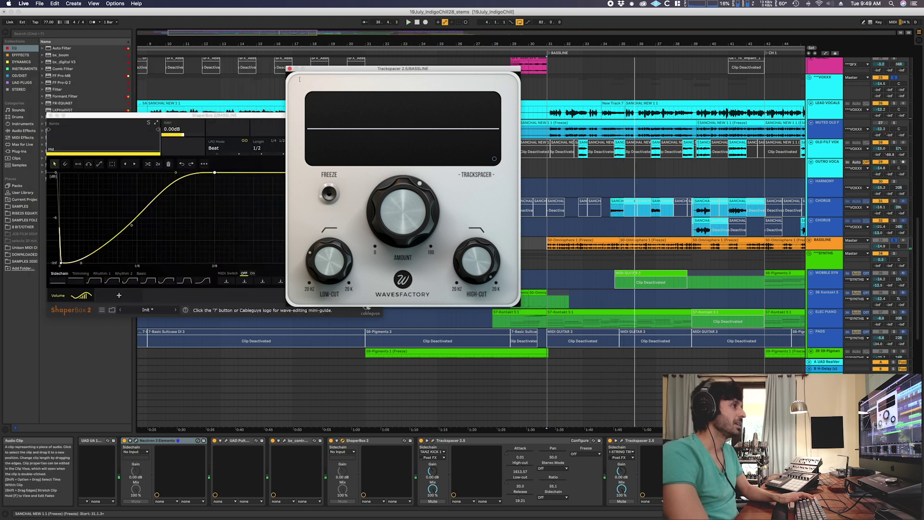
click(288, 69)
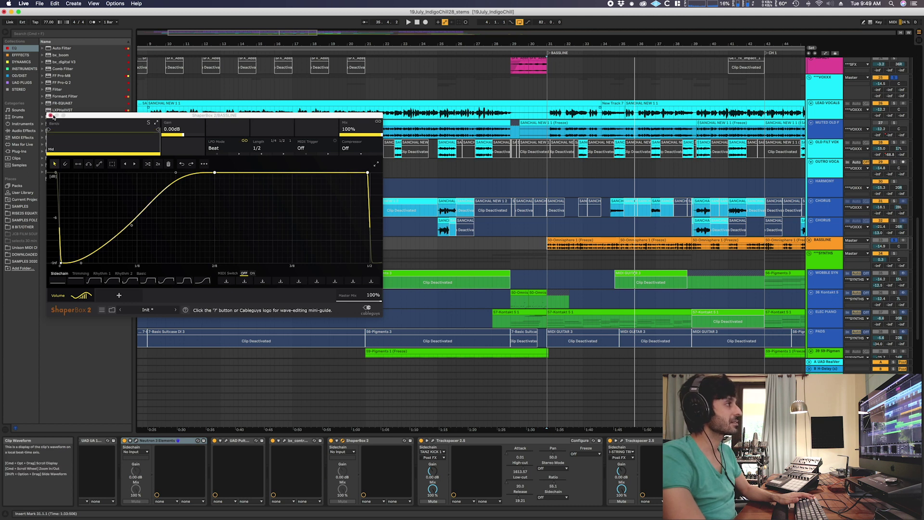
click(50, 115)
Step: Solo the ***SYNTHS group and play it from bar 31 into the CH 1 section, surveying its tracks
scroll(538, 218, down, 2)
scroll(488, 204, down, 6)
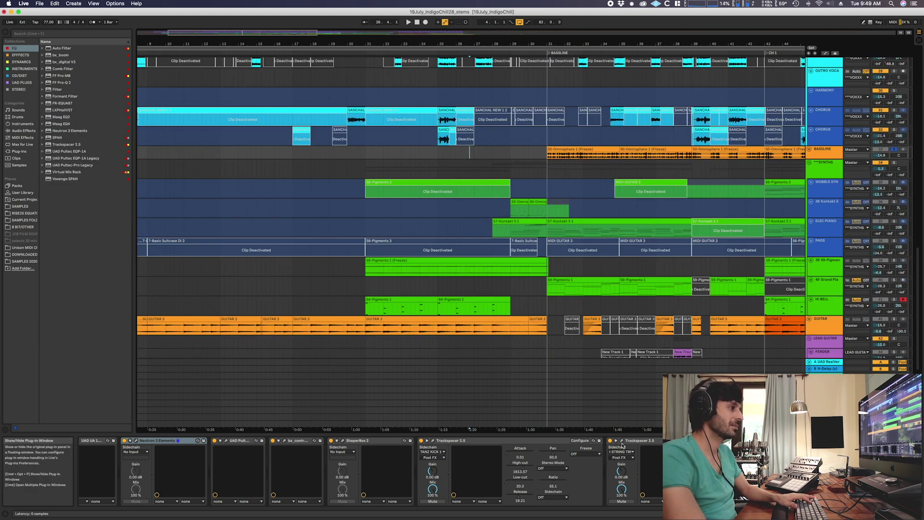
click(677, 162)
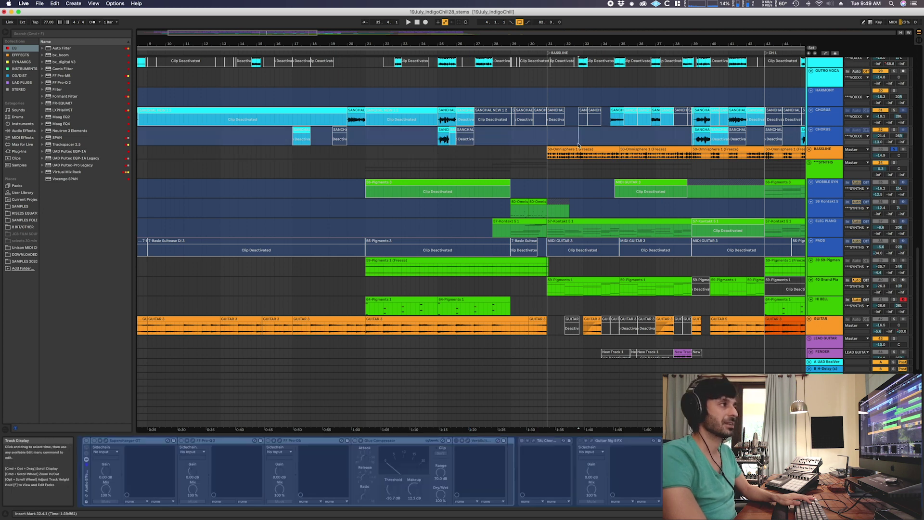
scroll(676, 161, right, 4)
click(817, 173)
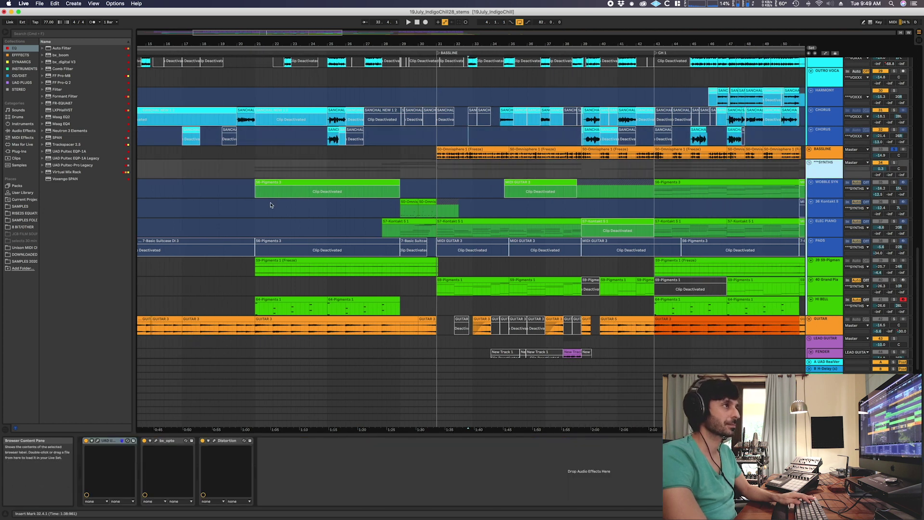
click(400, 158)
click(403, 169)
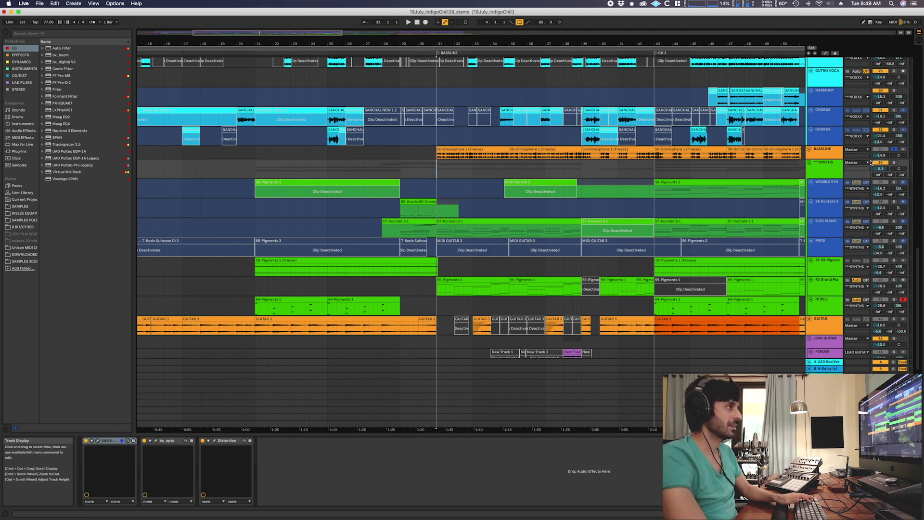
key(space)
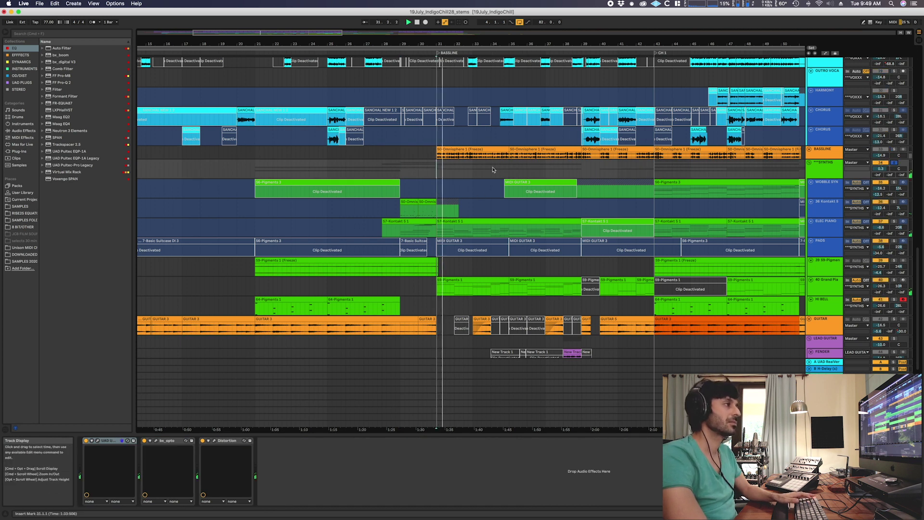
scroll(479, 170, down, 2)
scroll(480, 169, down, 2)
scroll(479, 169, up, 7)
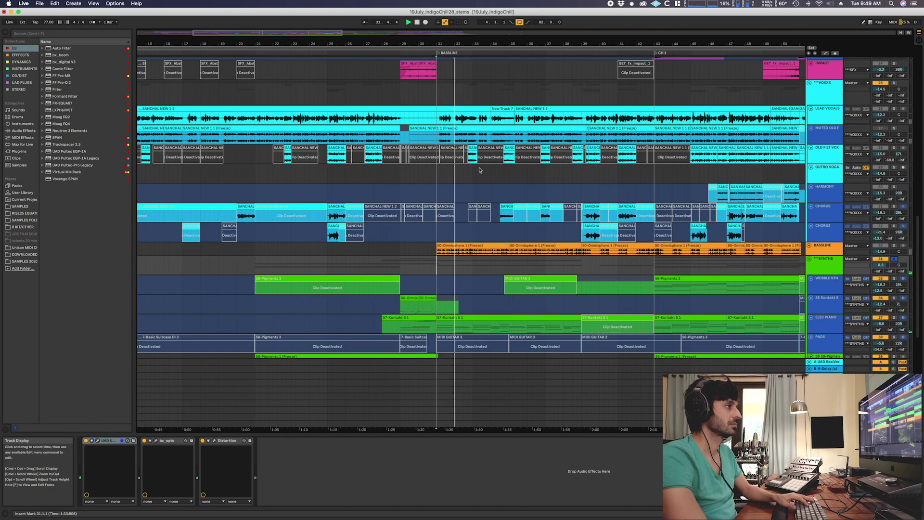
scroll(480, 169, down, 5)
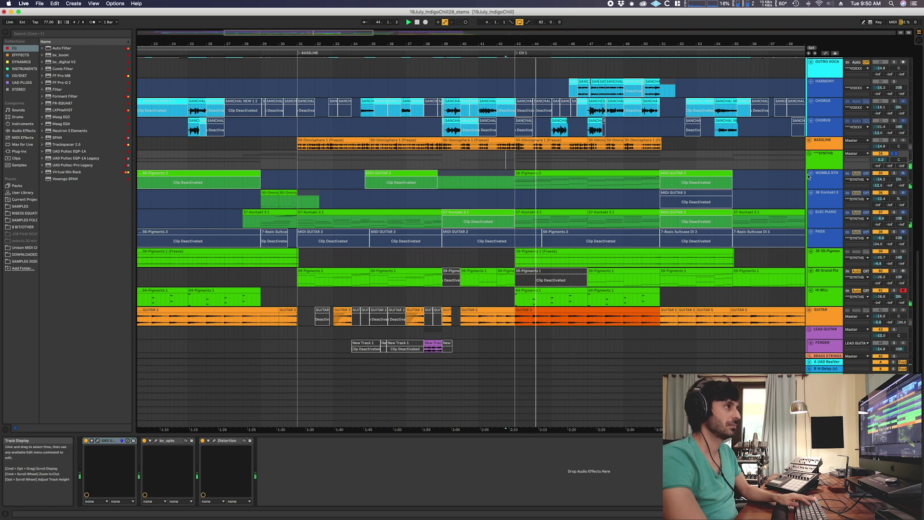
Step: Unfreeze the WOBBLE SYNTH track and select its active Pigments clip at CH 1
click(827, 186)
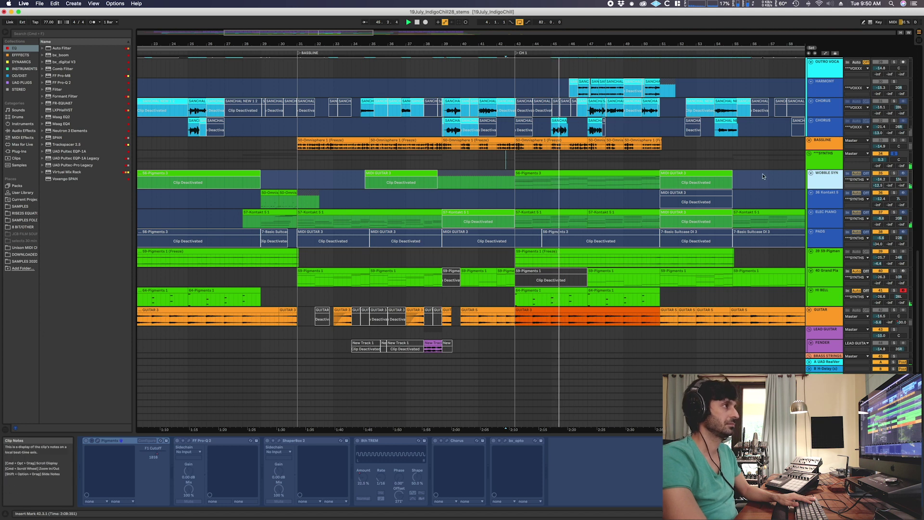
right_click(828, 181)
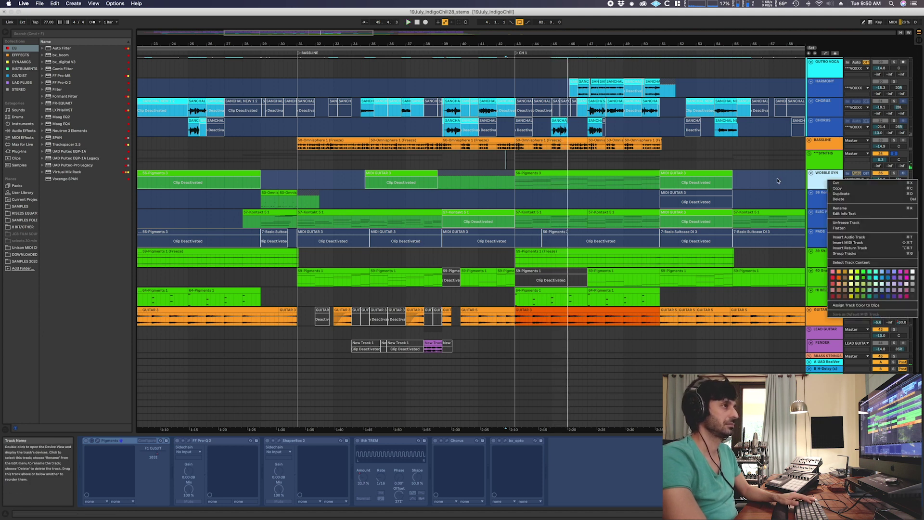
click(532, 187)
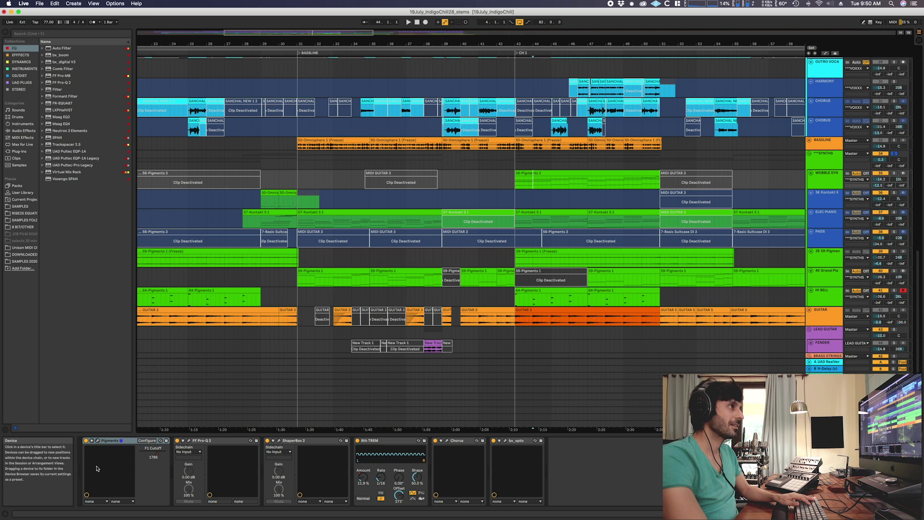
Step: Play the soloed WOBBLE SYNTH with Pigments open, examining its synth page and LFO 1 modulation routings, and close the plug-in window
click(98, 441)
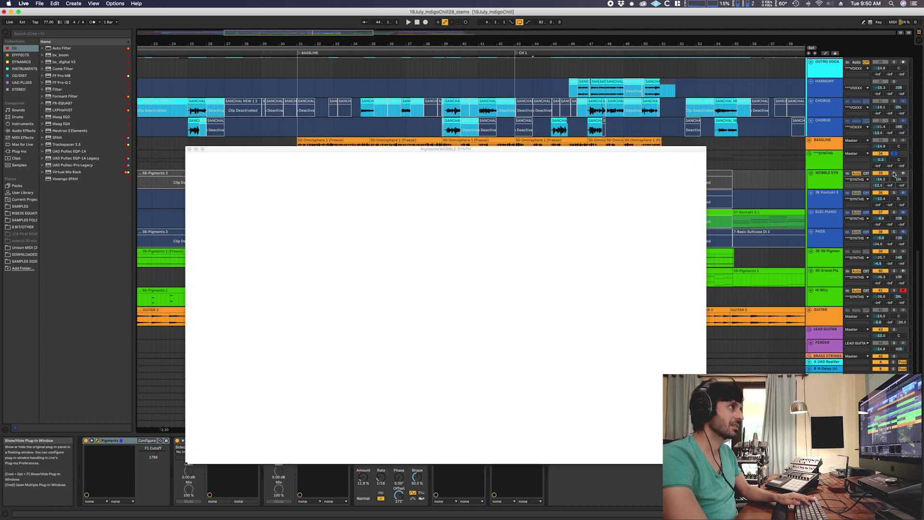
drag(431, 208, 452, 132)
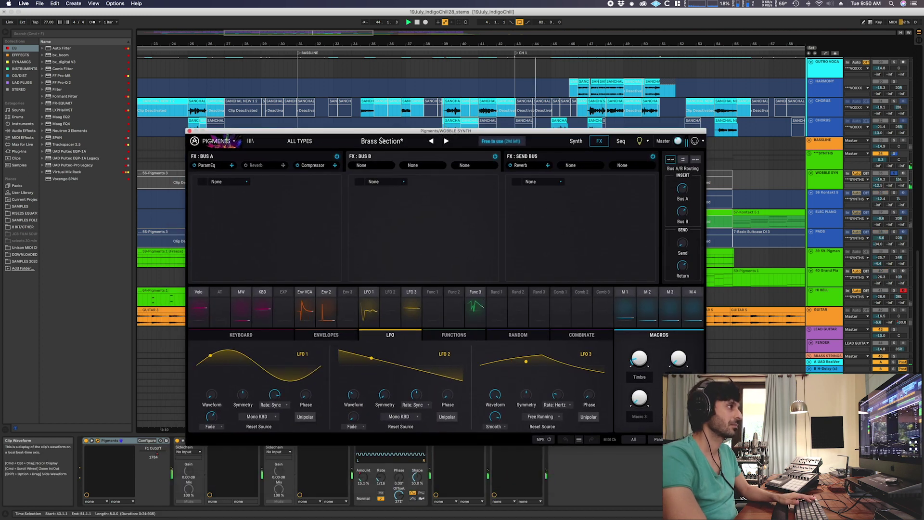
click(576, 141)
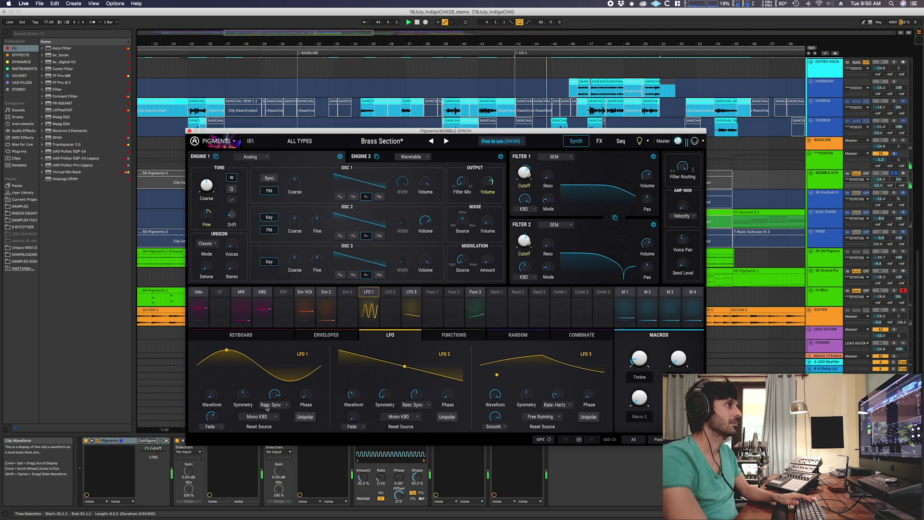
click(378, 310)
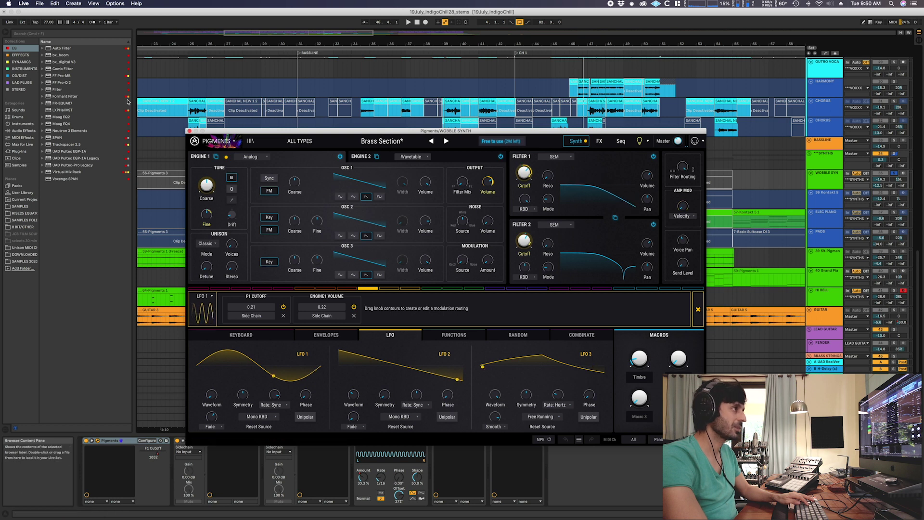
drag(443, 131, 459, 143)
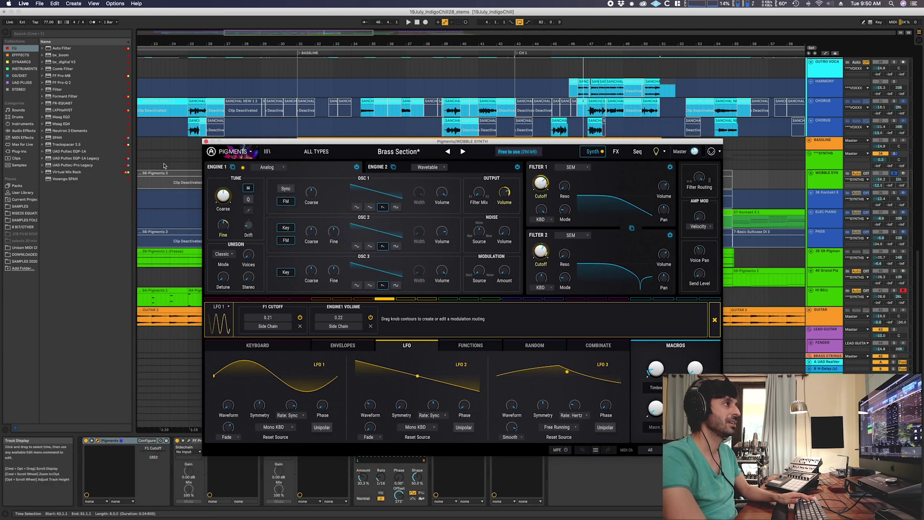
click(206, 142)
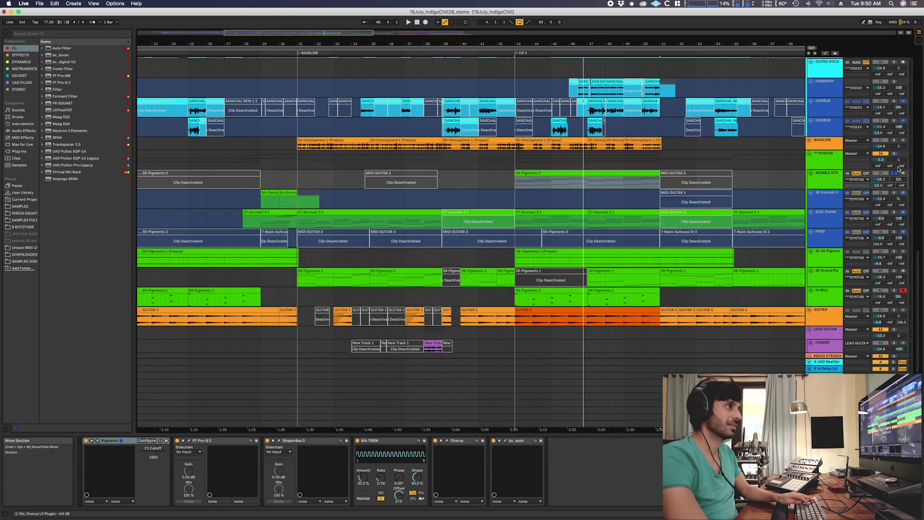
Step: Solo the GUITAR track, play its clip from bar 43 and look through its effects chain
scroll(821, 177, down, 2)
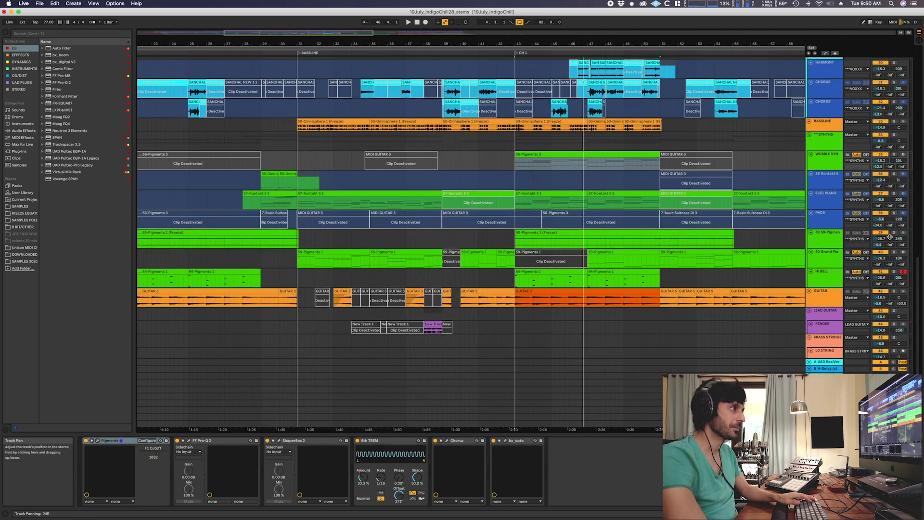
scroll(895, 235, down, 4)
click(581, 247)
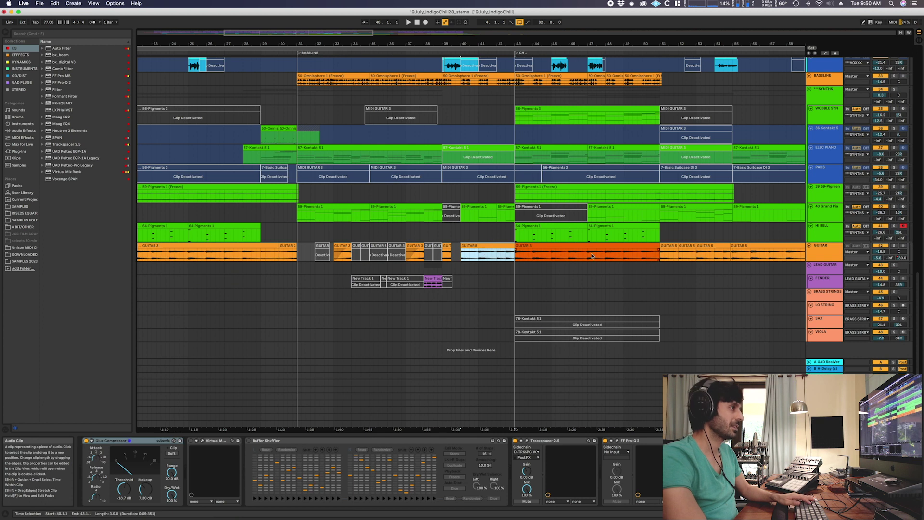
key(space)
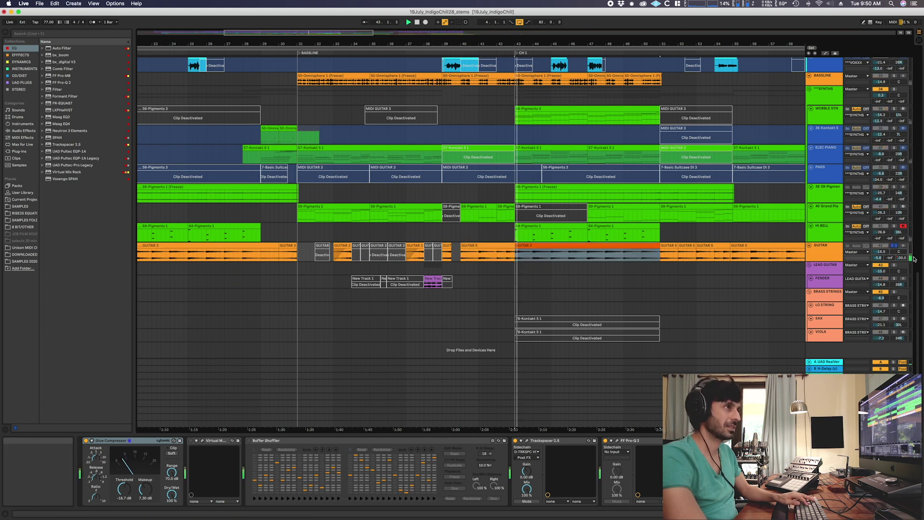
click(489, 261)
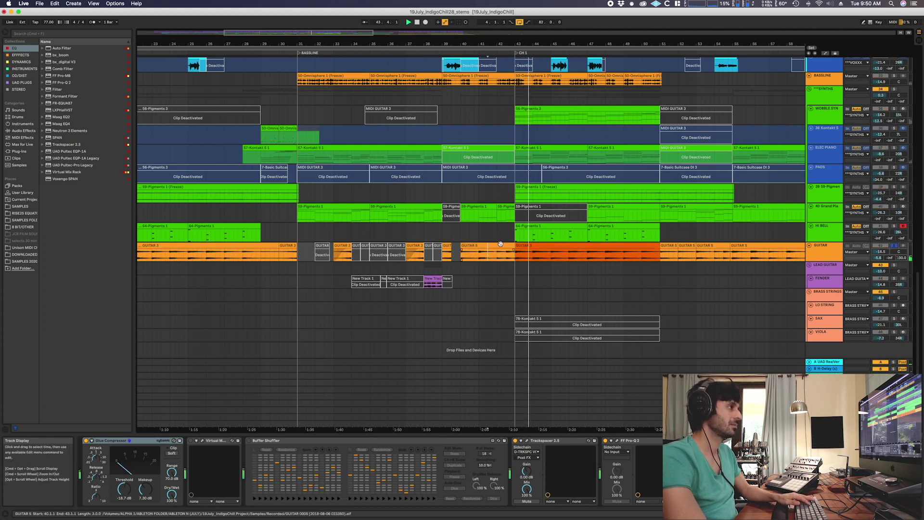
scroll(415, 484, right, 3)
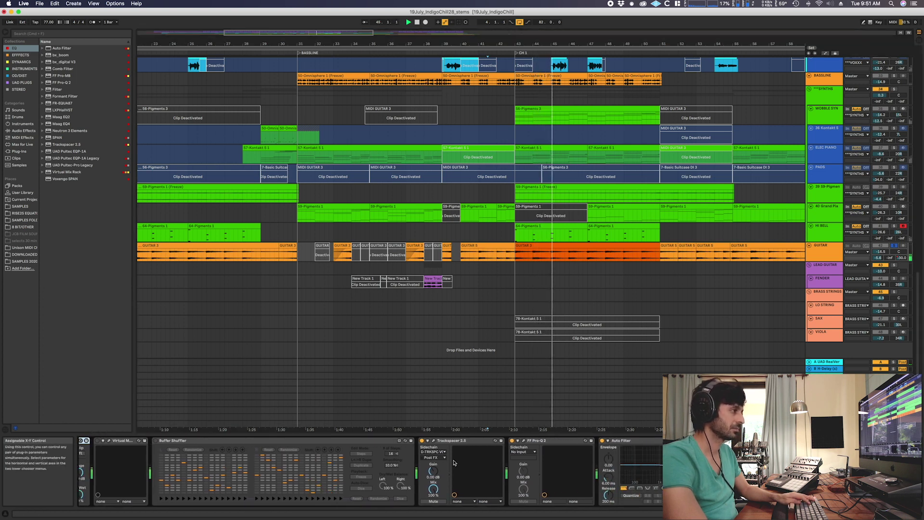
Step: Play the soloed guitar from bar 43 with its vocal-sidechained Trackspacer 2.5 open, checking the vocal tracks, and close the plug-in window
click(560, 248)
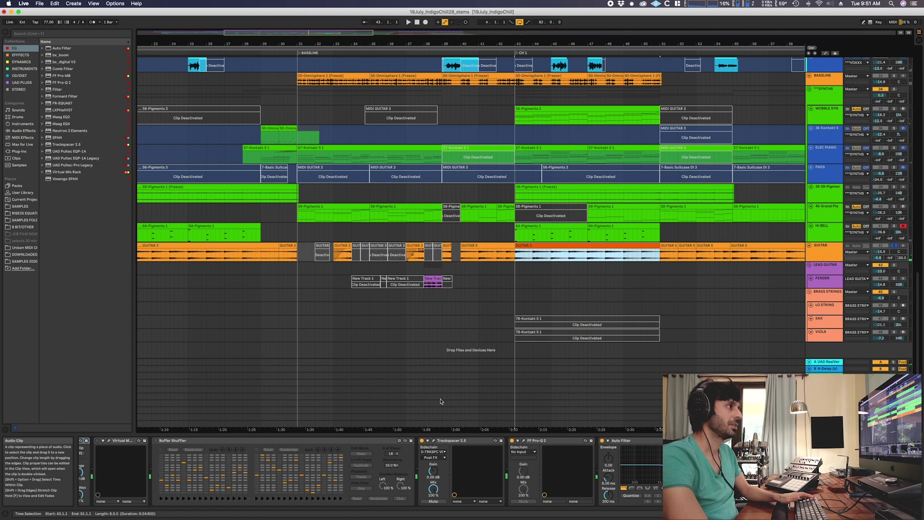
click(434, 441)
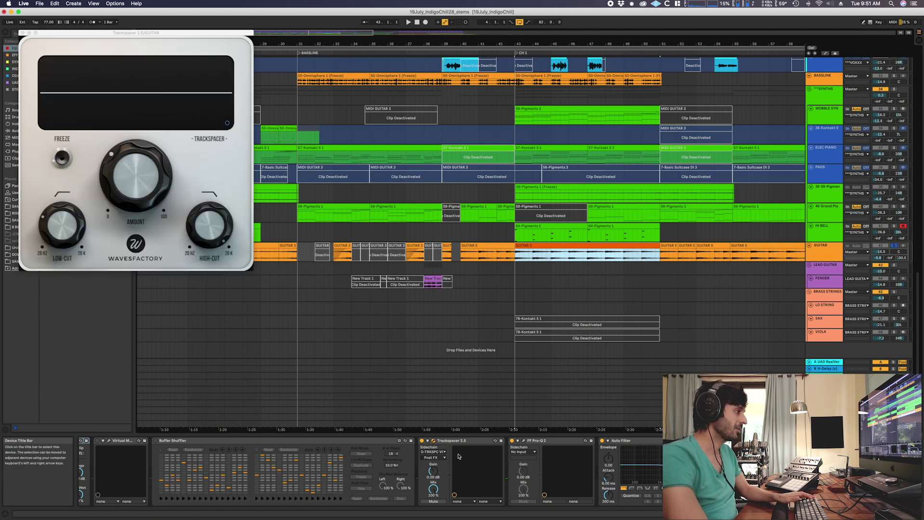
scroll(455, 125, up, 15)
scroll(578, 169, down, 8)
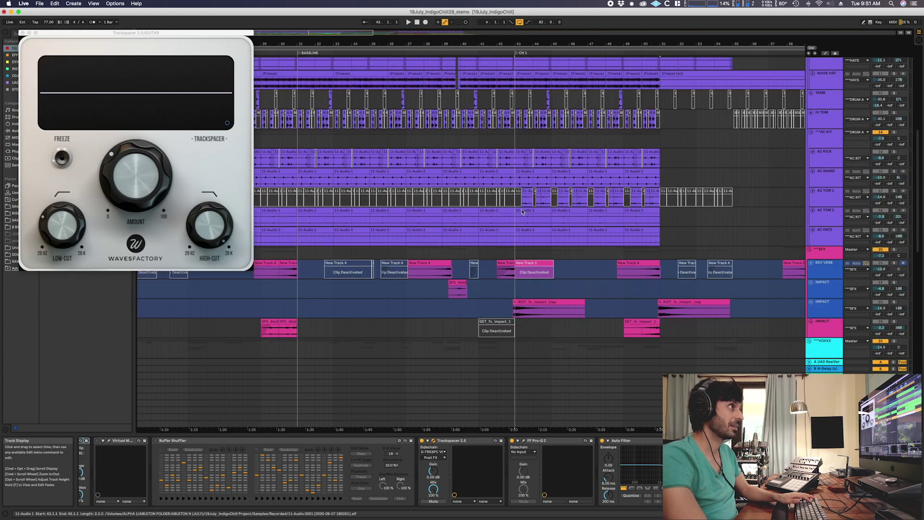
scroll(518, 217, down, 10)
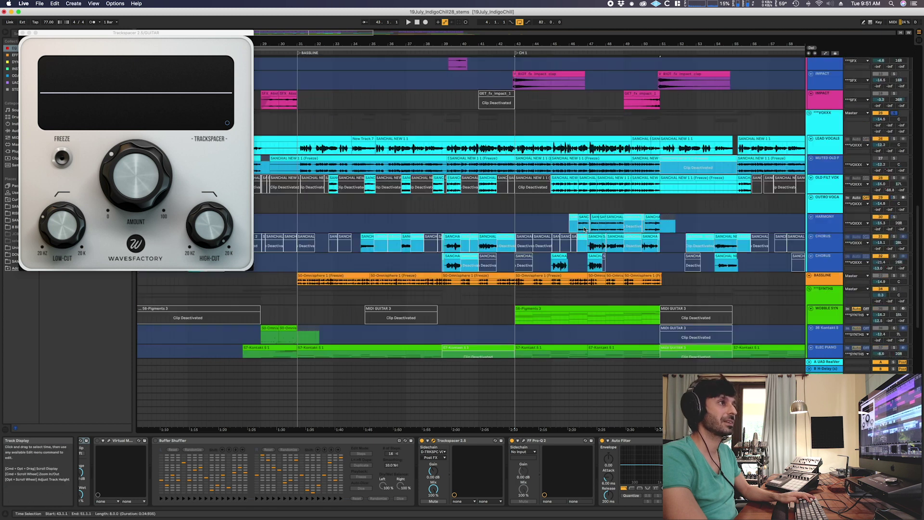
click(518, 245)
key(space)
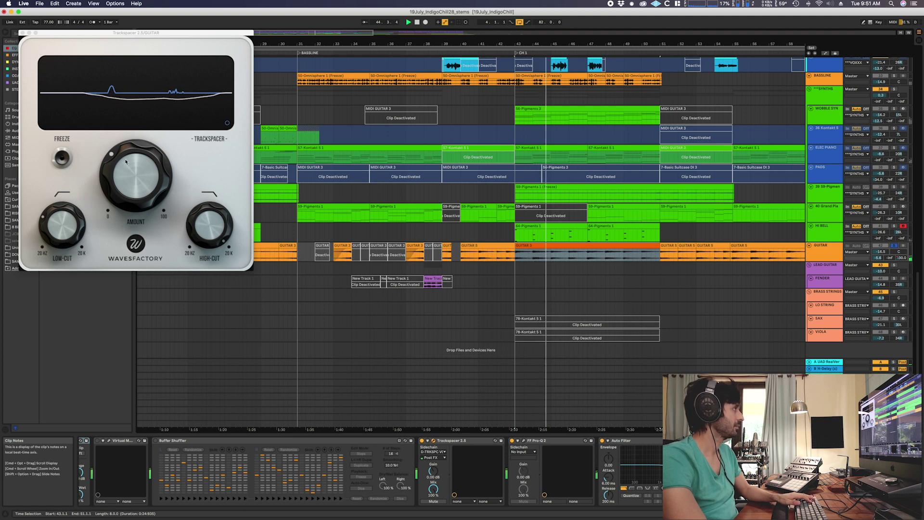
click(22, 33)
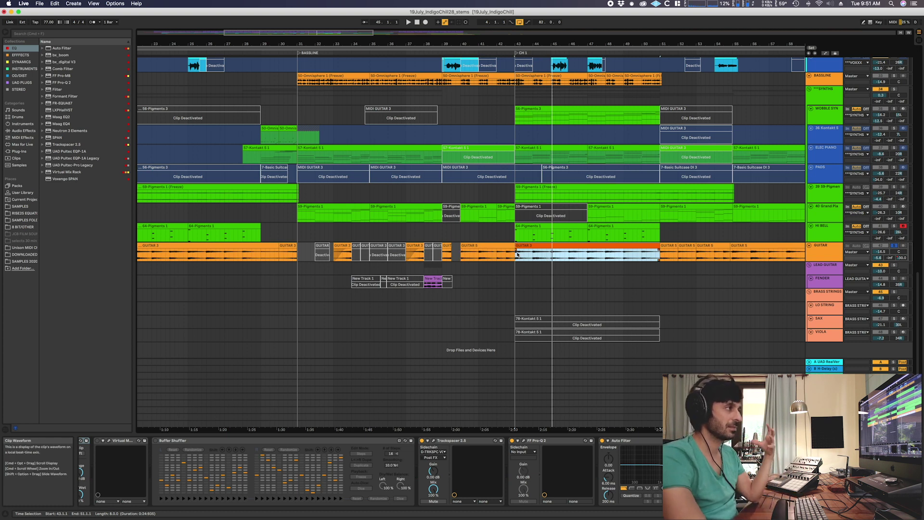
Step: Examine the guitar's first FF Pro-Q 2 equalizer curve and its Ampeg amp plug-in, closing each plug-in window
click(525, 441)
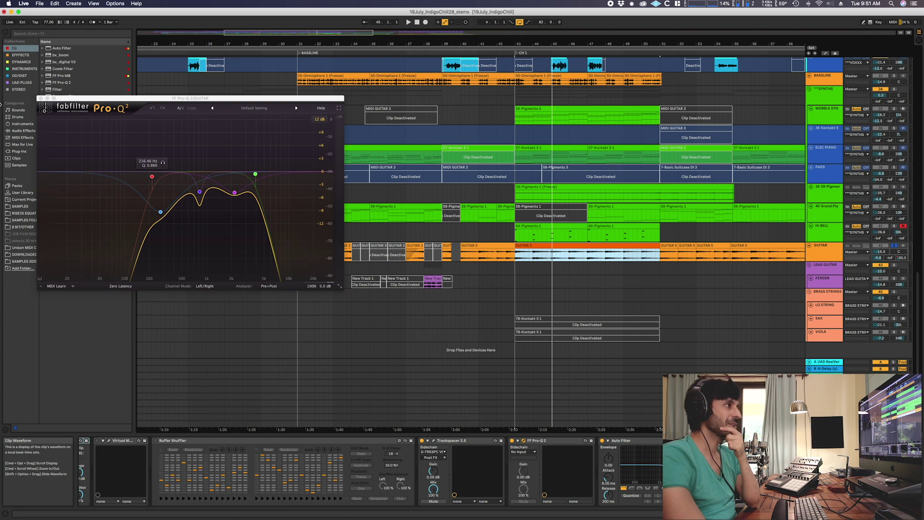
click(40, 98)
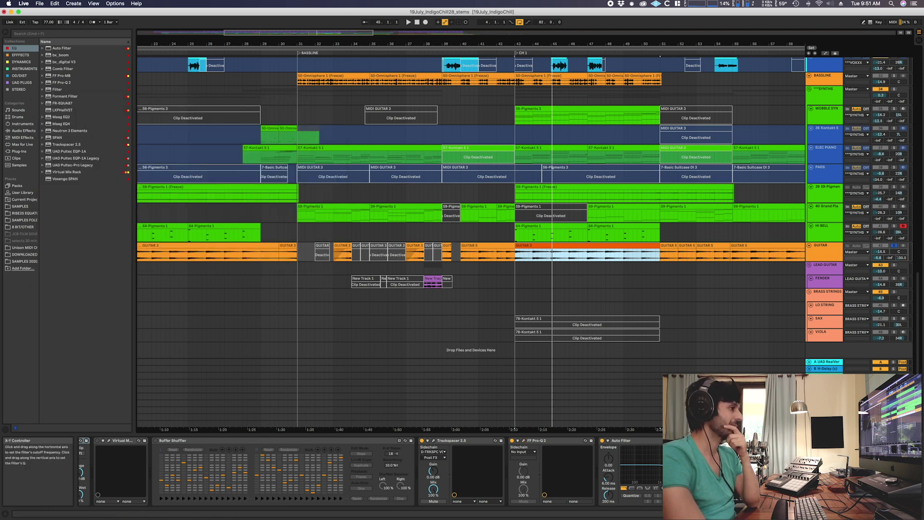
click(862, 440)
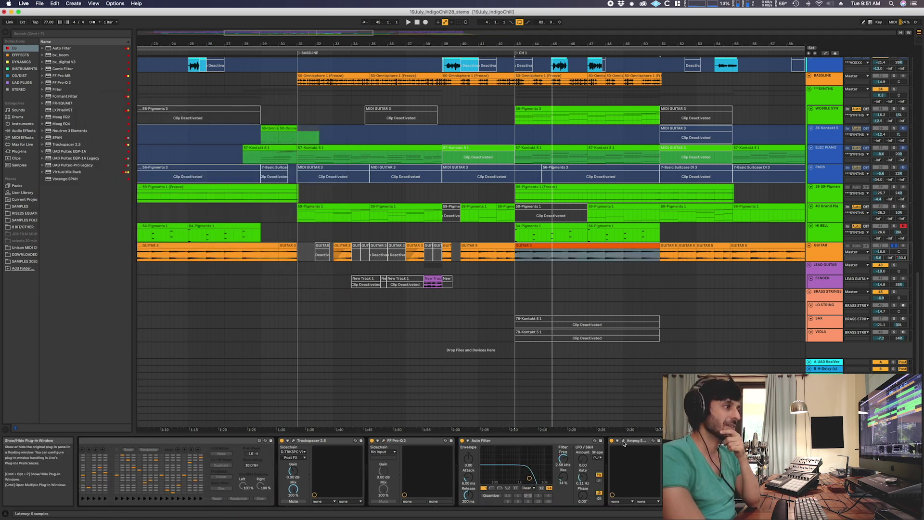
click(532, 444)
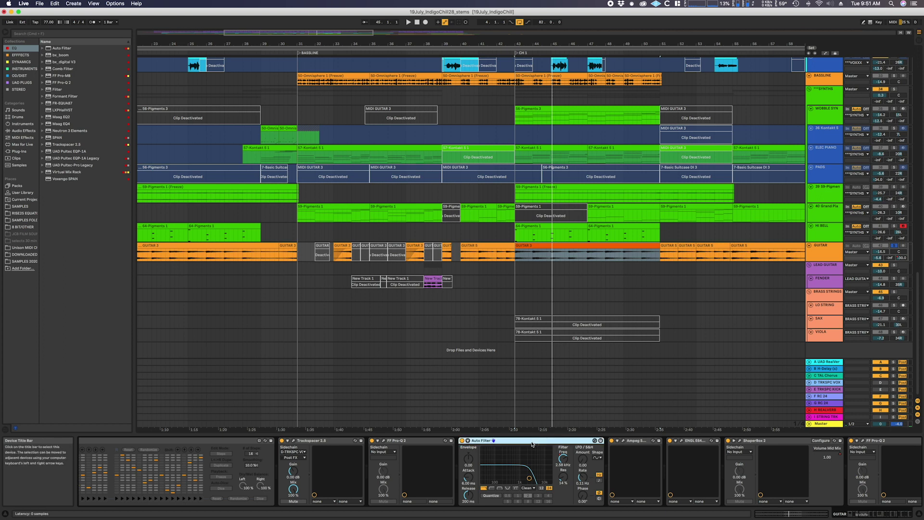
click(623, 441)
click(296, 155)
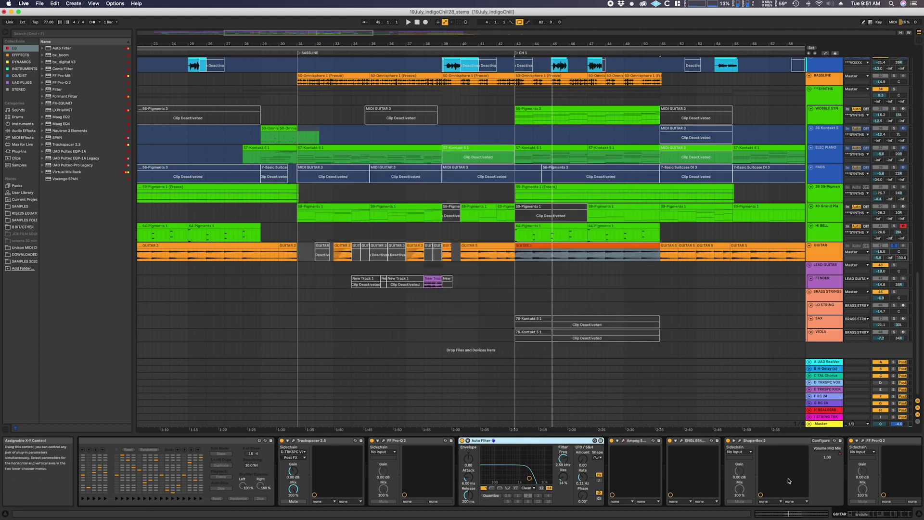
Step: Examine the guitar's ENGL amp plug-in, play the soloed guitar with ShaperBox 2 open on its volume curve, and close both windows
click(682, 442)
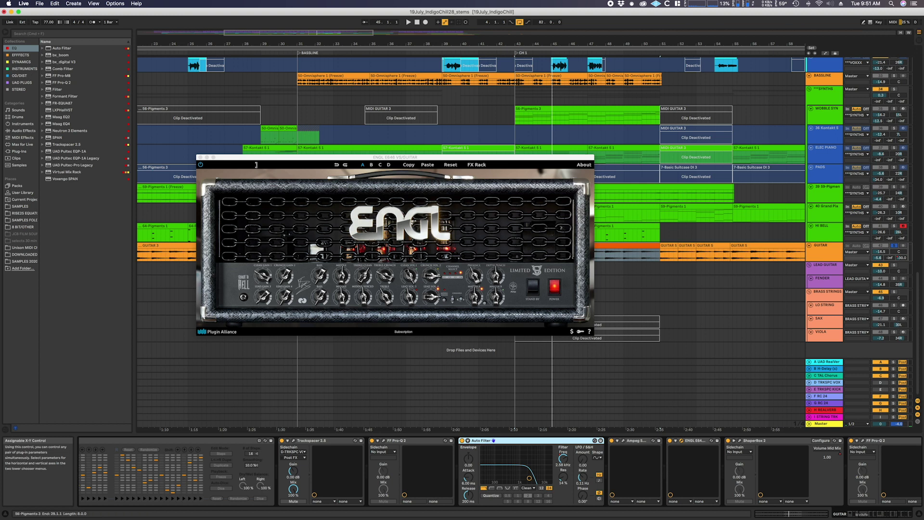
click(201, 158)
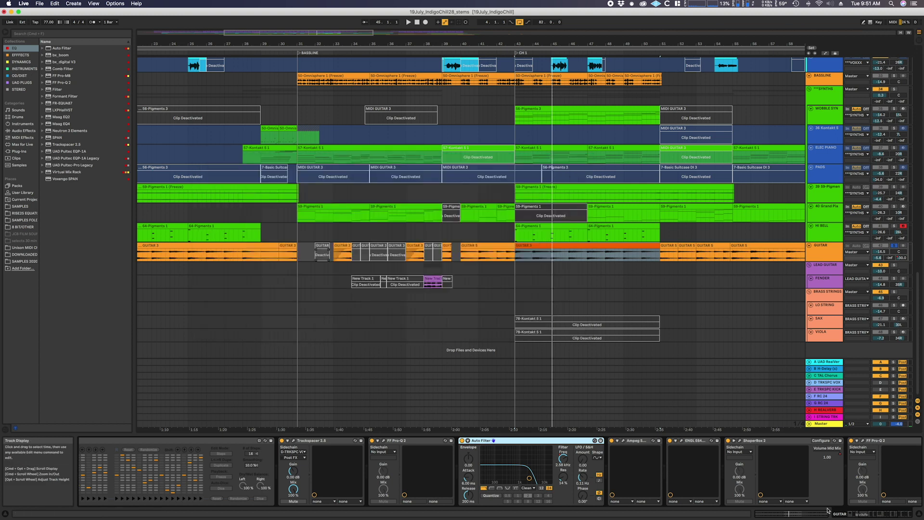
click(740, 440)
key(space)
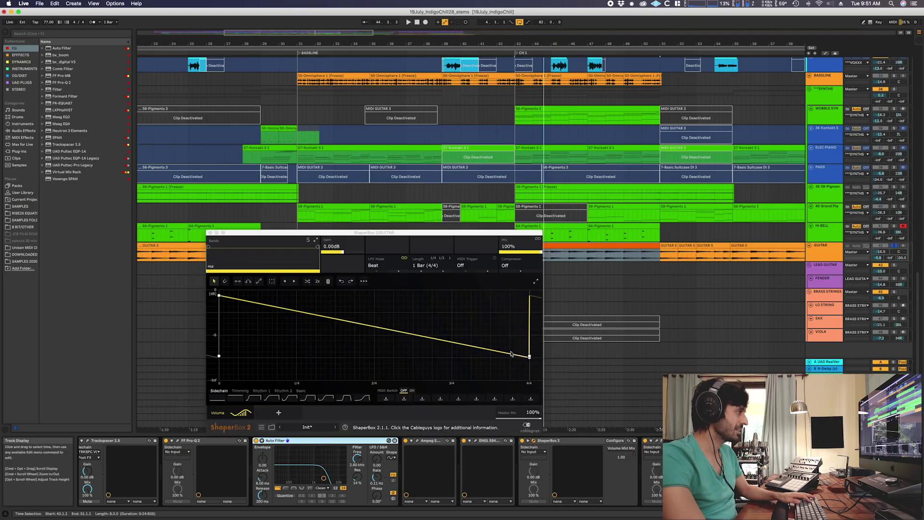
click(210, 233)
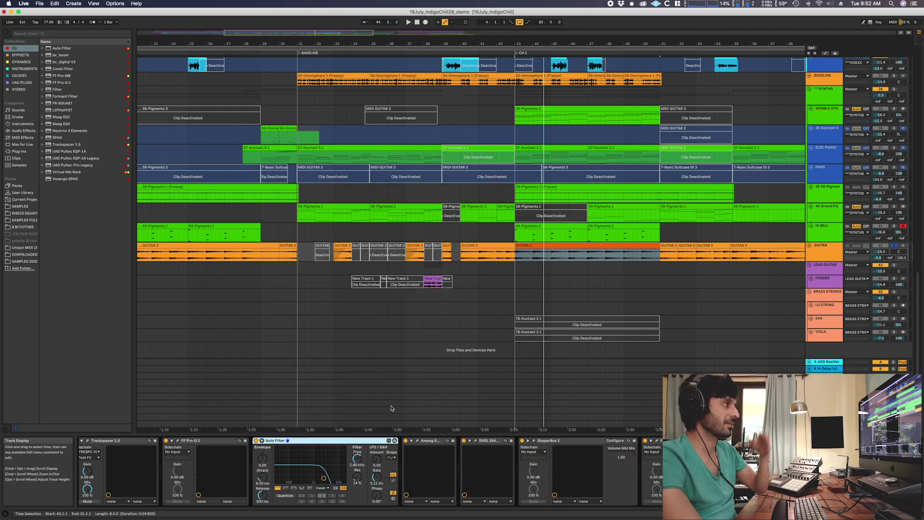
Step: Examine the equalizer cuts in the guitar's second FF Pro-Q 2, after ShaperBox 2, and close the plug-in window
scroll(613, 480, right, 3)
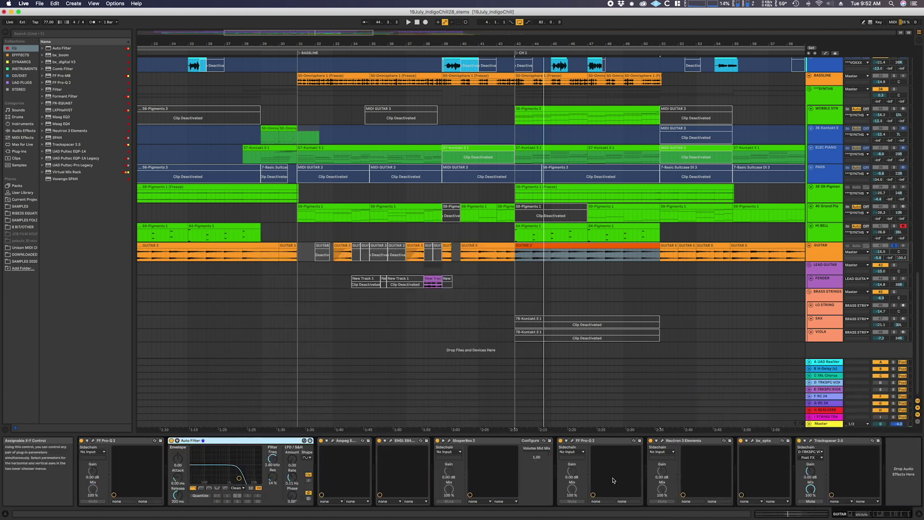
click(572, 440)
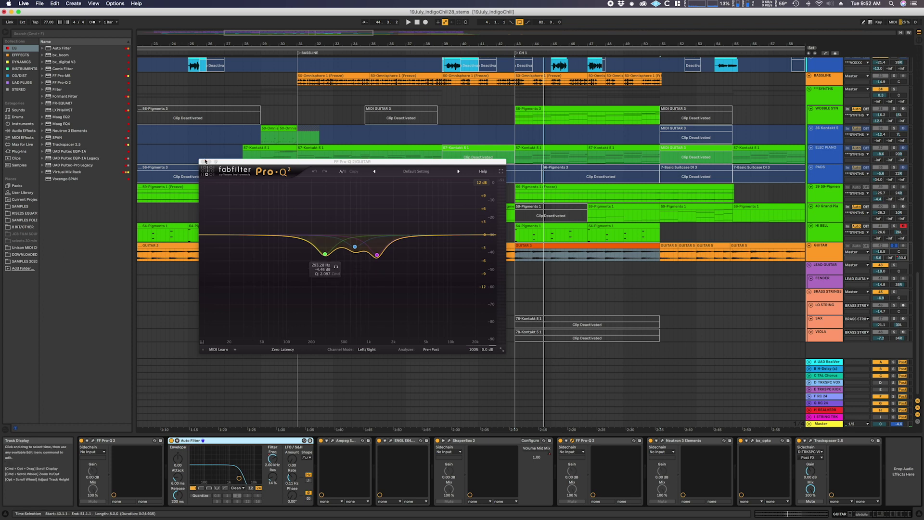
click(202, 162)
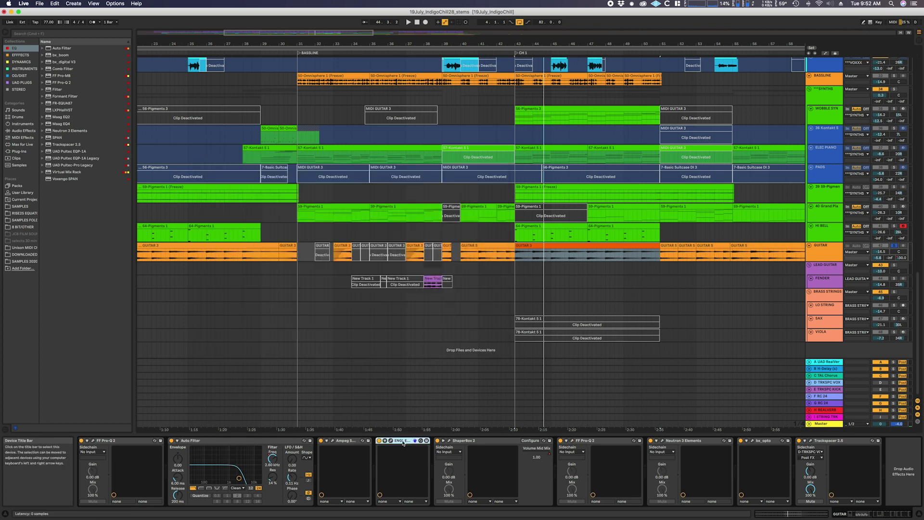
Step: Examine the guitar's Neutron 3 Elements and bx_opto plug-ins near the end of its effects chain, closing each window
click(688, 447)
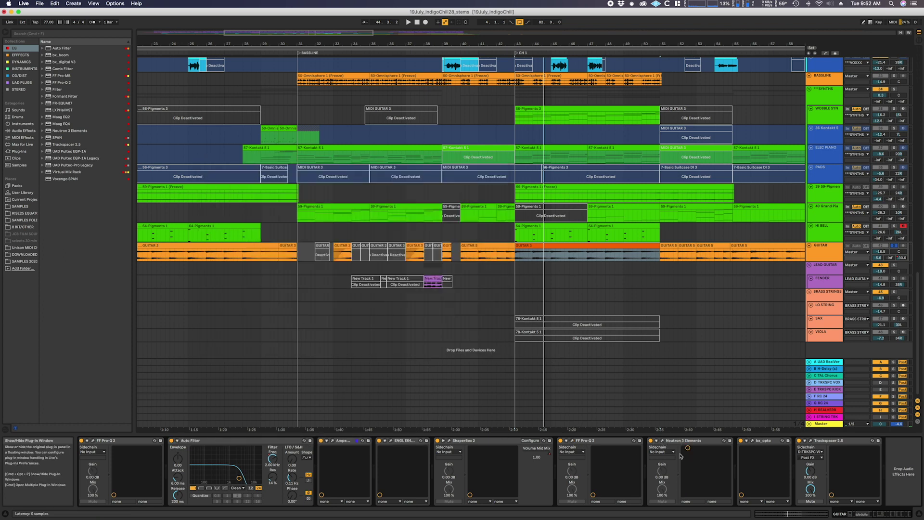
click(663, 440)
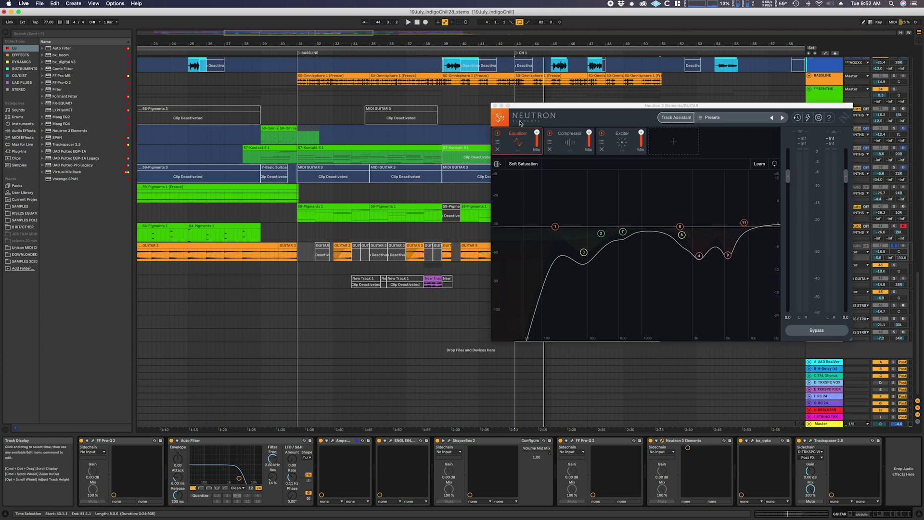
click(662, 440)
click(752, 441)
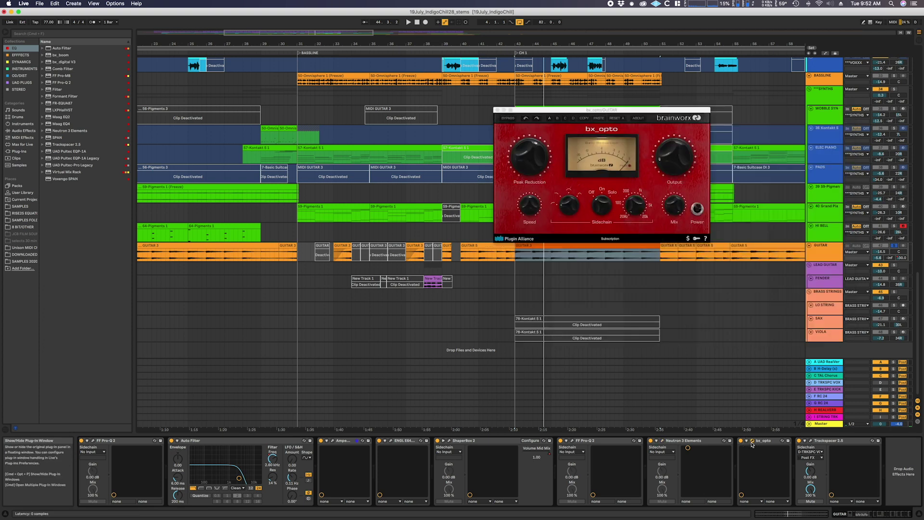
click(497, 110)
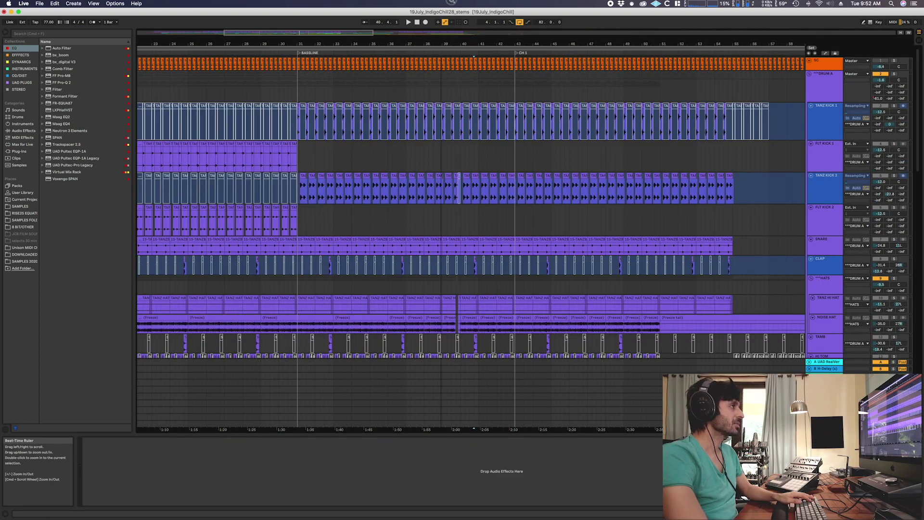
Step: Display the full length of the song's arrangement and look over its track groups
drag(451, 1, 452, 1)
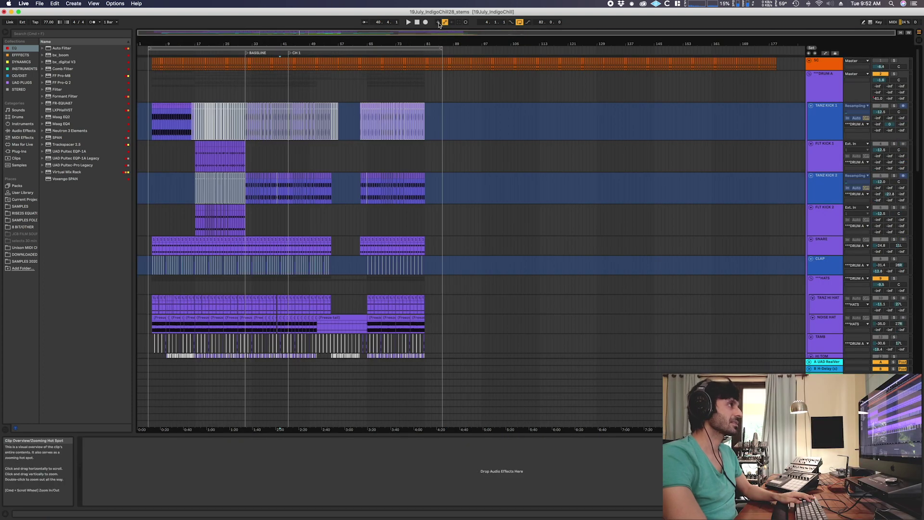
scroll(310, 166, down, 10)
scroll(311, 164, up, 10)
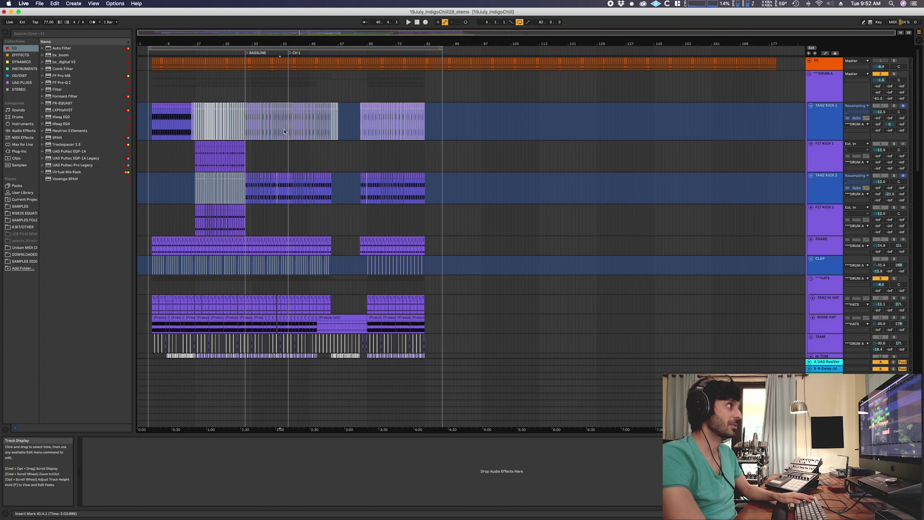
click(249, 75)
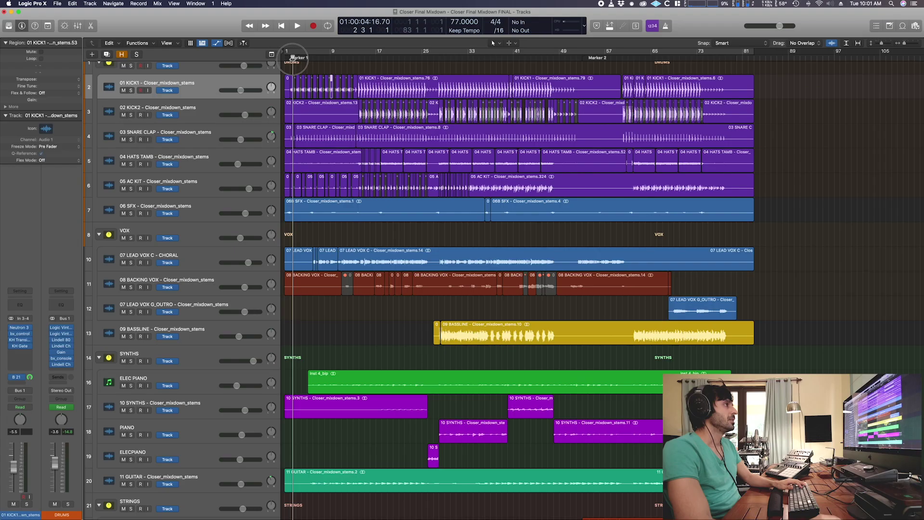
Step: Switch to the Closer Final Mixdown project in Logic Pro X, set the playhead to bar 2 and look over the grouped stem tracks
drag(292, 57, 290, 57)
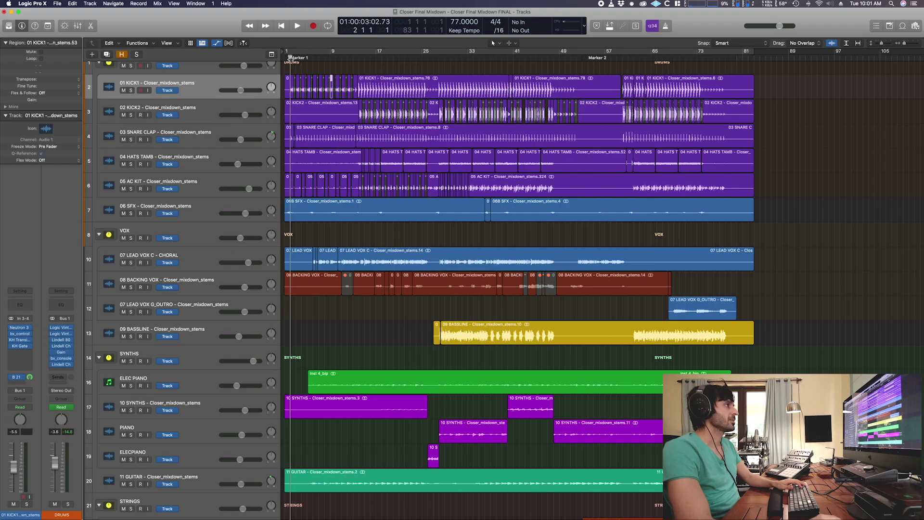
scroll(453, 121, down, 5)
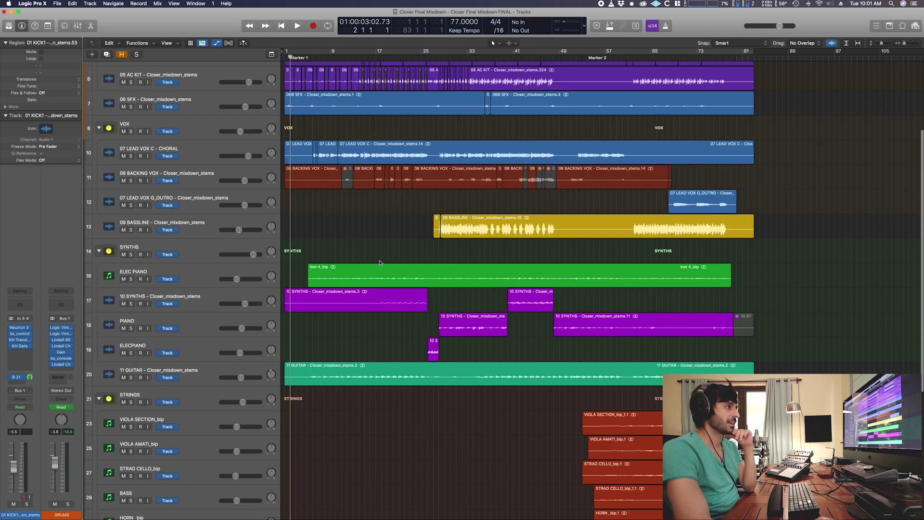
scroll(366, 217, up, 6)
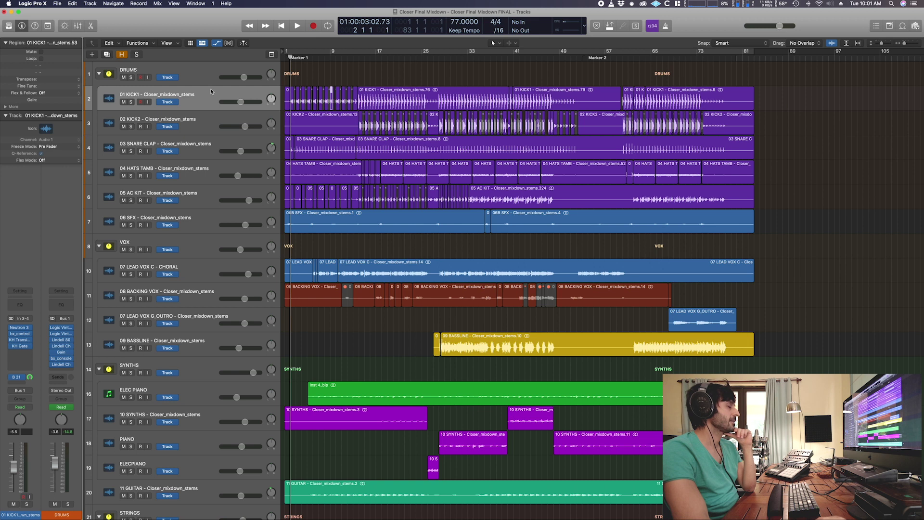
scroll(385, 346, down, 5)
scroll(337, 217, up, 5)
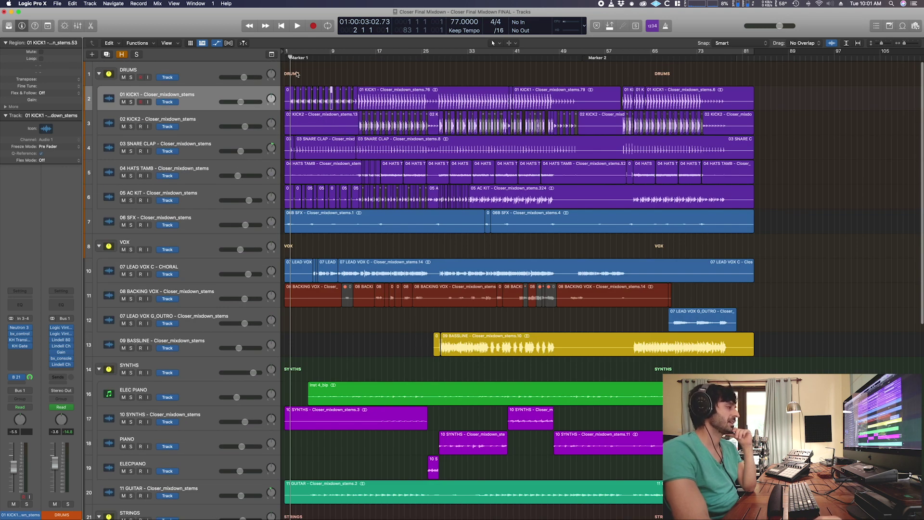
Step: Select the 05 AC KIT, 04 HATS TAMB and 03 SNARE CLAP stem tracks one after another to point out the drum stems
click(202, 194)
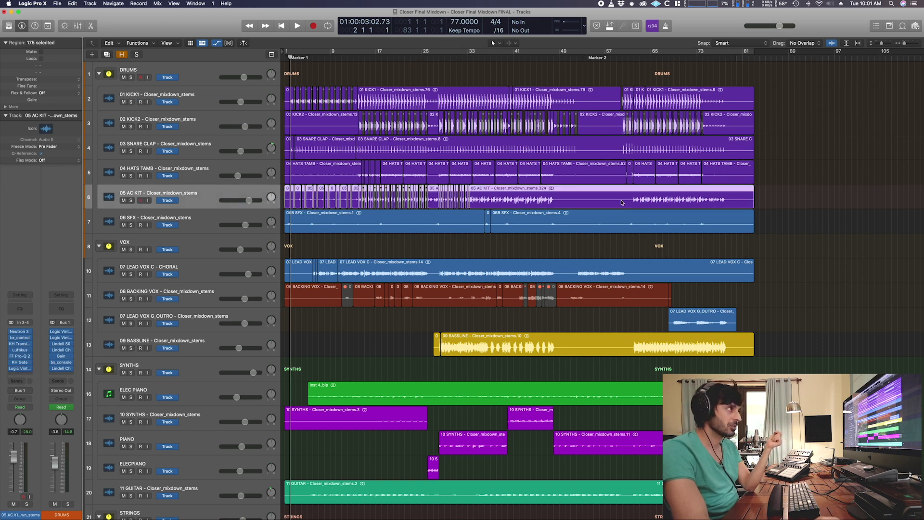
click(199, 178)
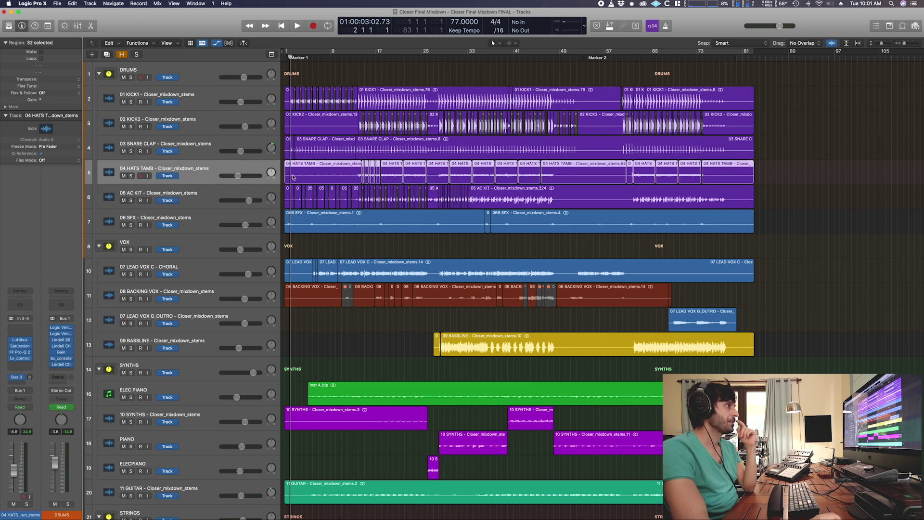
click(210, 143)
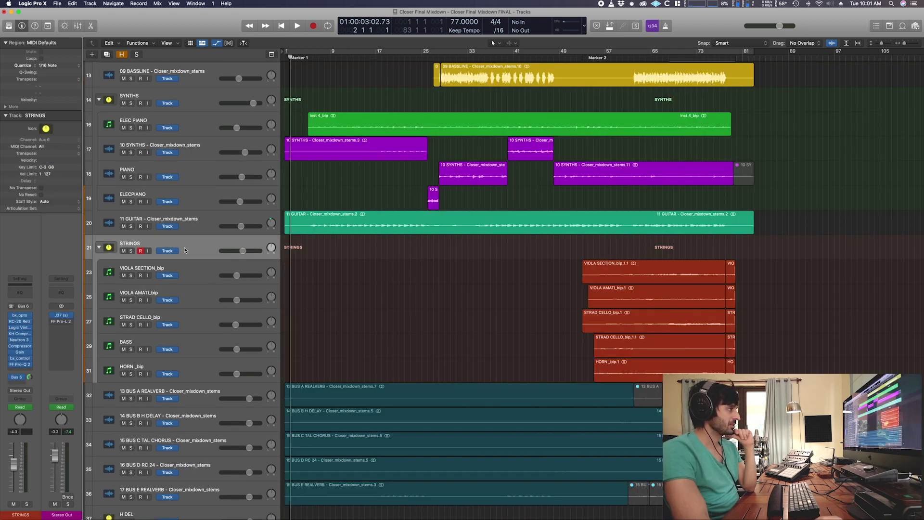
Step: Show the hidden tracks and select the viola section, Viola Amati, Strad Cello, bass and horn MIDI regions in the STRINGS stack in turn
key(h)
scroll(215, 220, down, 3)
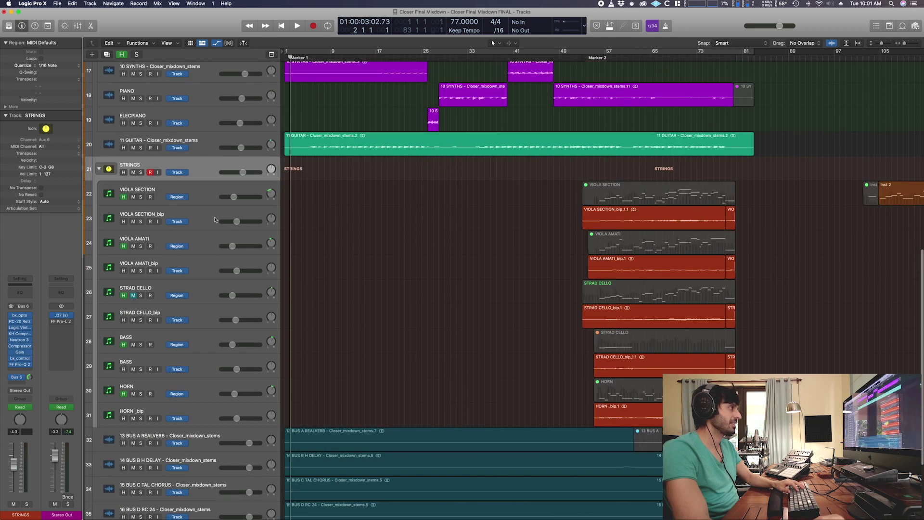
click(656, 194)
click(658, 243)
click(659, 294)
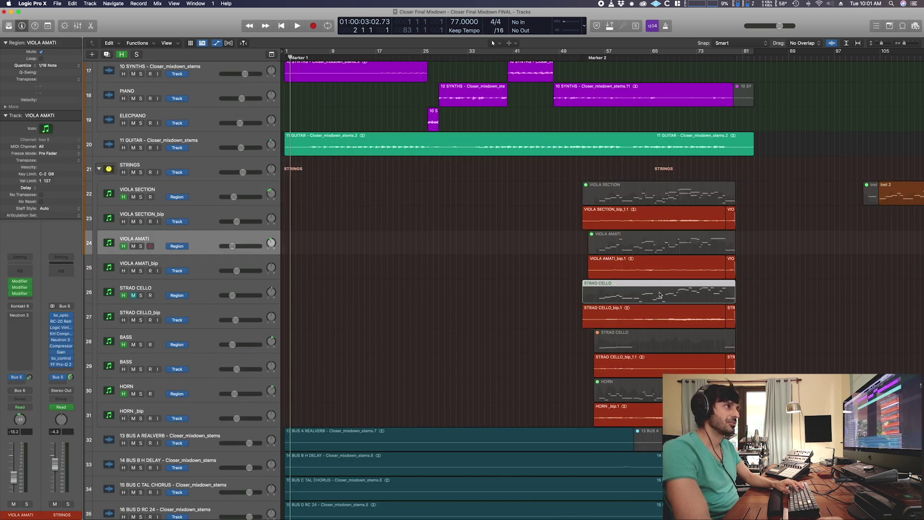
click(661, 342)
click(626, 392)
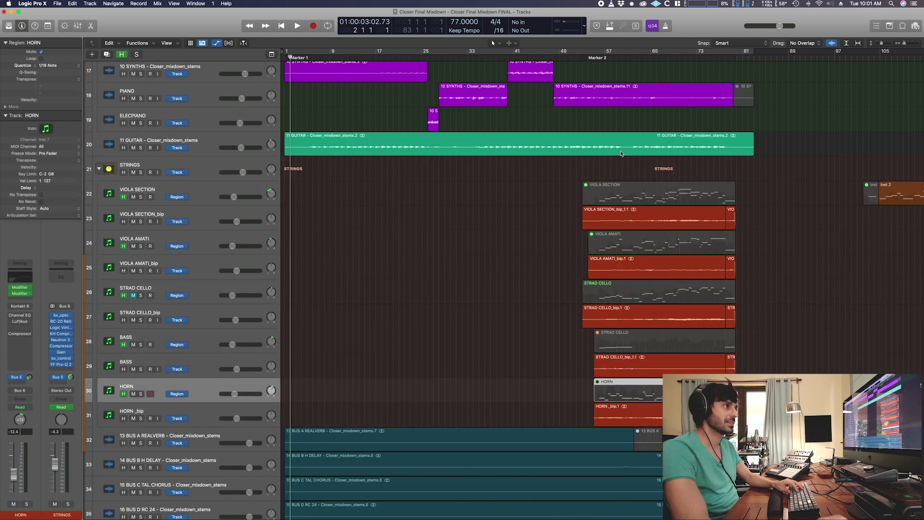
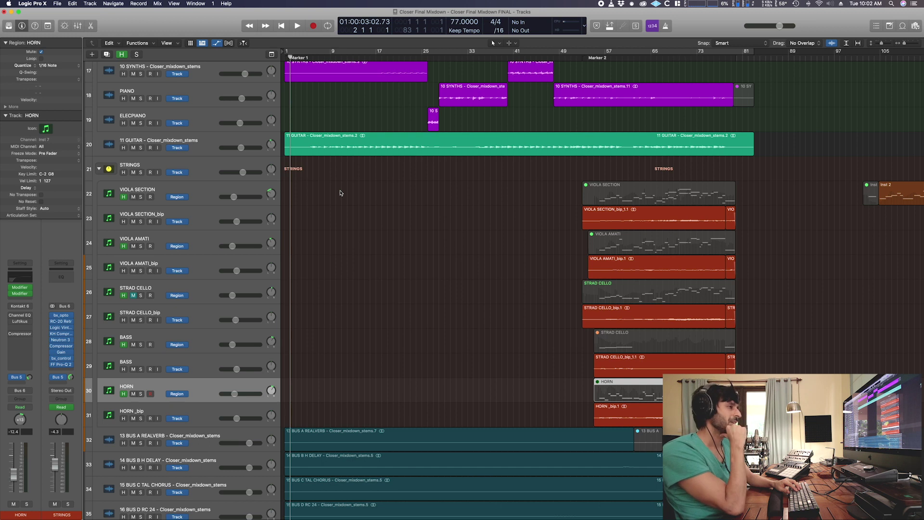
Step: Select the VIOLA SECTION track, examine its Kontakt String Ensemble instrument and close the plug-in window
click(494, 191)
key(v)
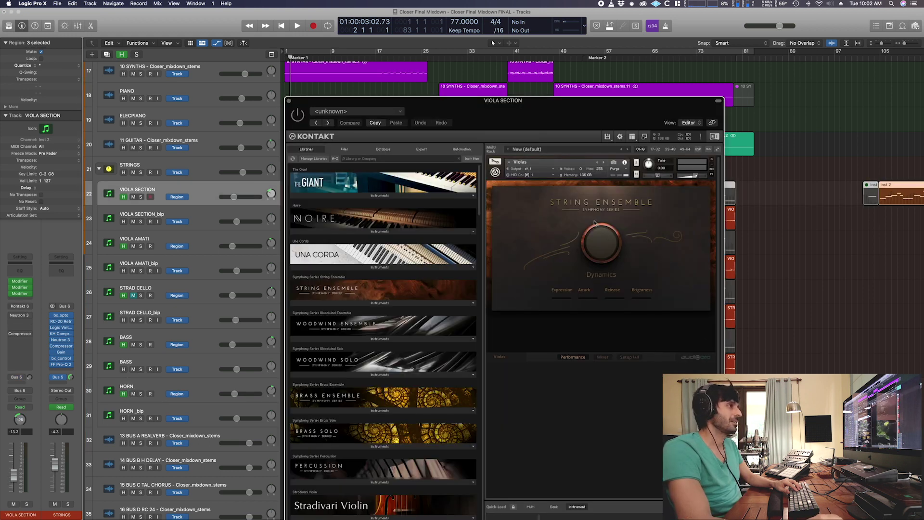
click(288, 101)
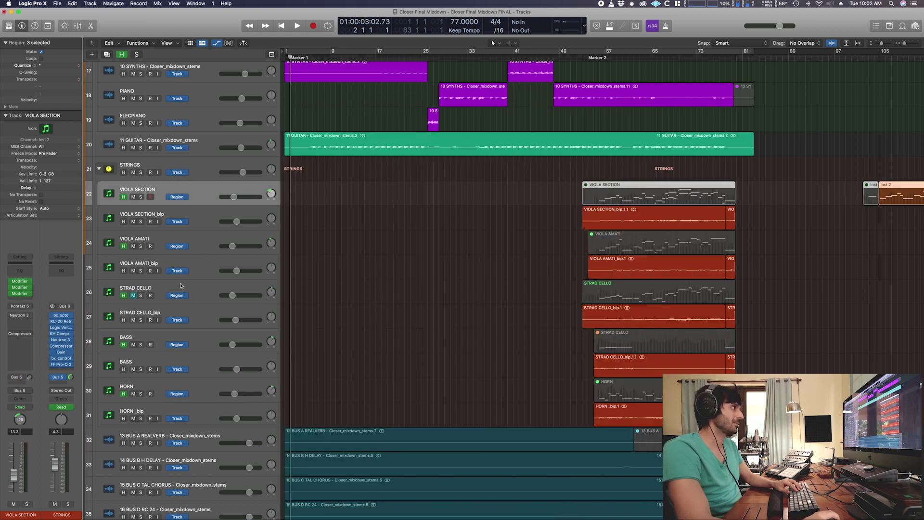
Step: Select the VIOLA AMATI track, examine its Kontakt Amati Viola instrument, close the plug-in window and deselect the MIDI region
click(212, 248)
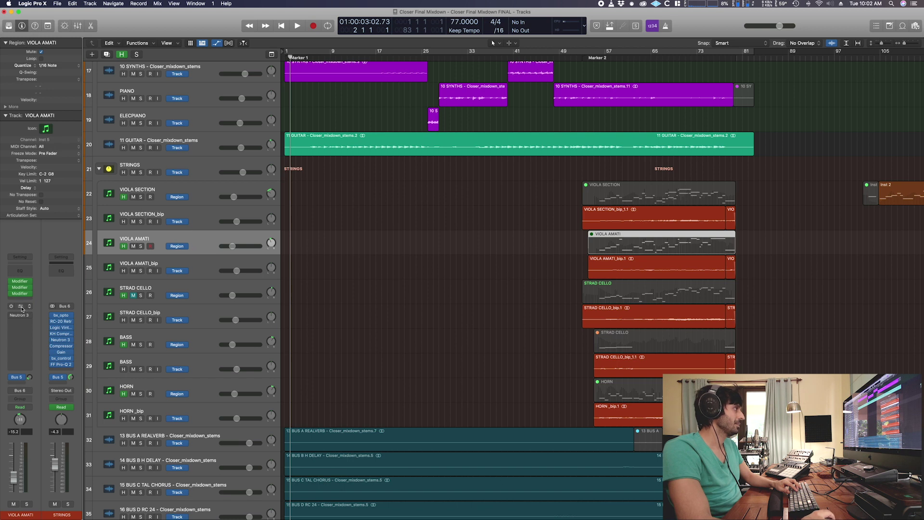
click(22, 309)
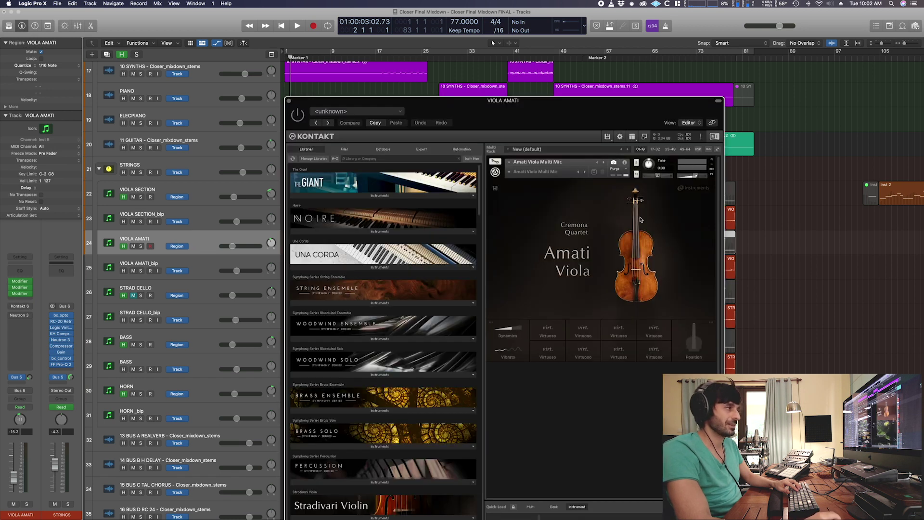
click(288, 101)
click(421, 213)
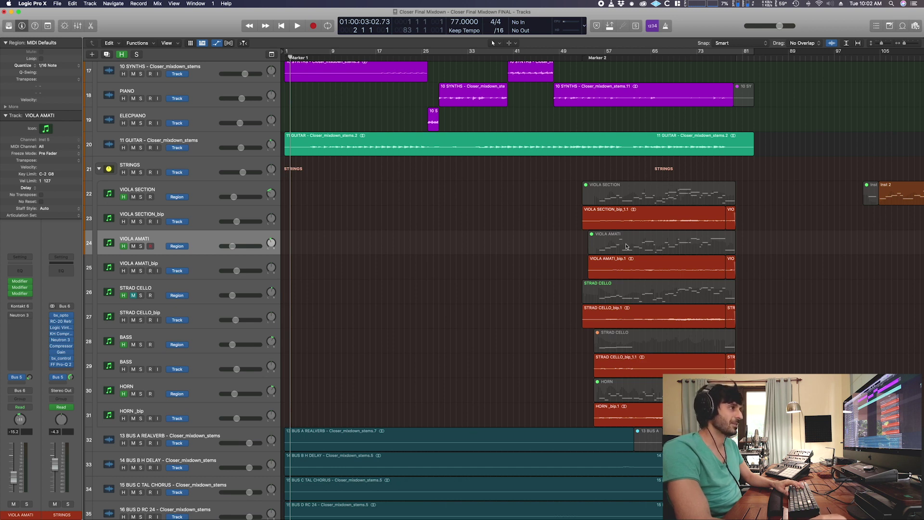
Step: Hide the hidden tracks again, select the bus stems from 13 BUS A REALVERB to 17 BUS E REALVERB, and clear the region selection
key(h)
click(197, 313)
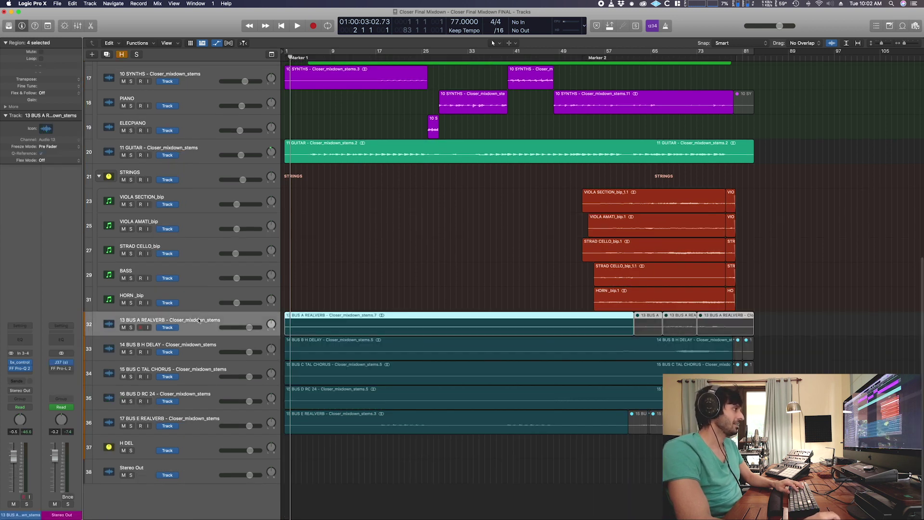
shift+click(197, 424)
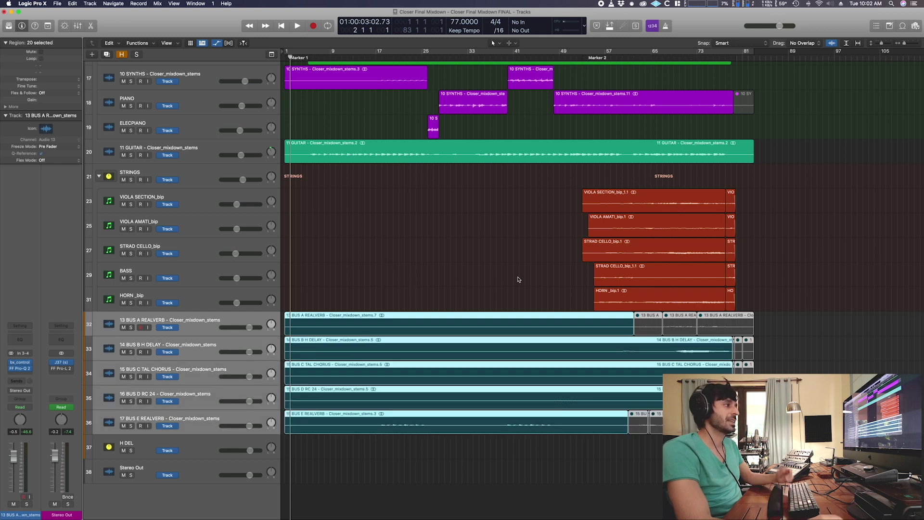
click(202, 426)
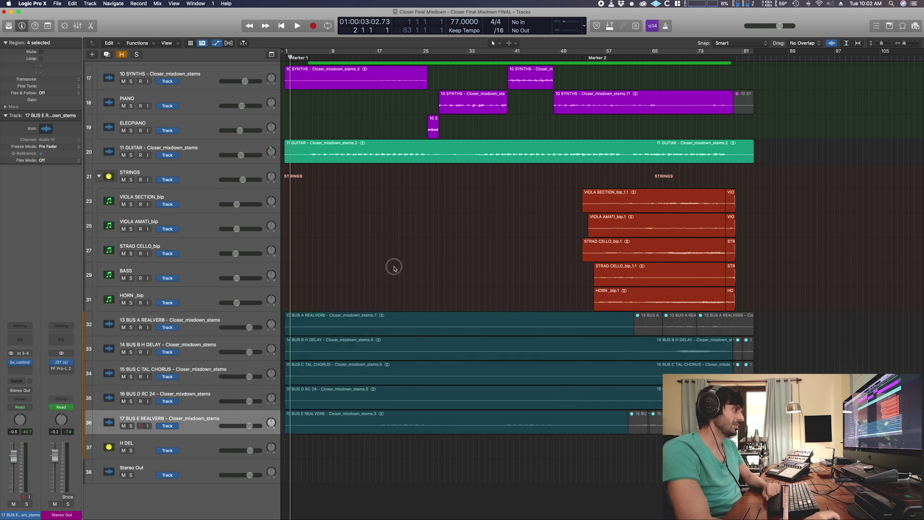
click(392, 267)
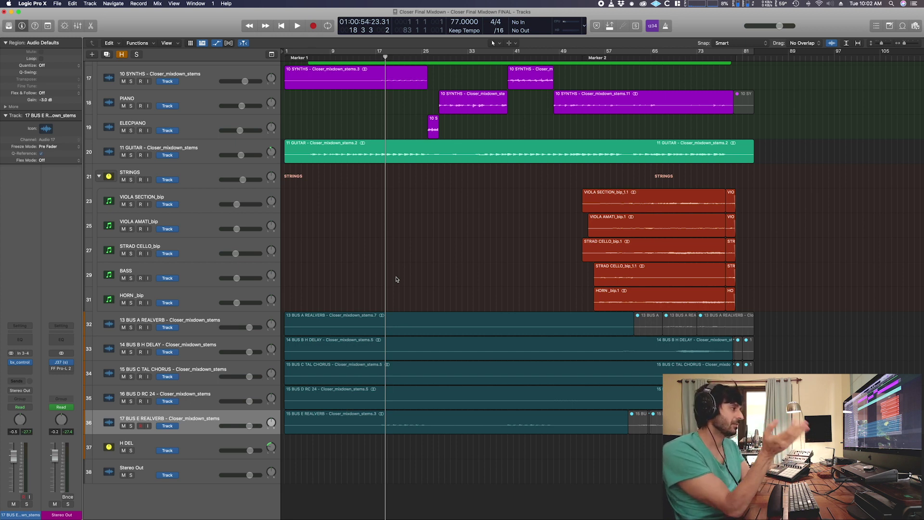
Step: Play the full mix from about bar 25, stop playback, select the VOX stack and look over the whole arrangement
scroll(396, 279, up, 1)
scroll(397, 279, up, 10)
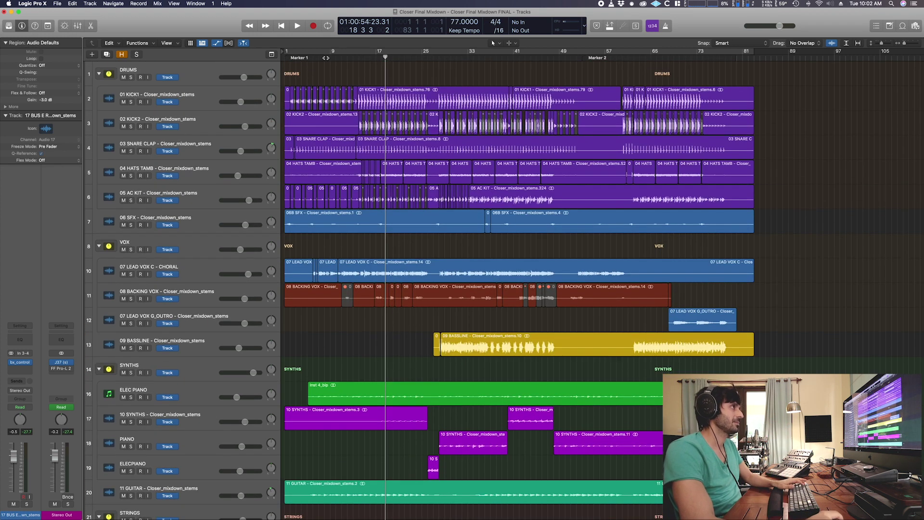
click(427, 51)
key(space)
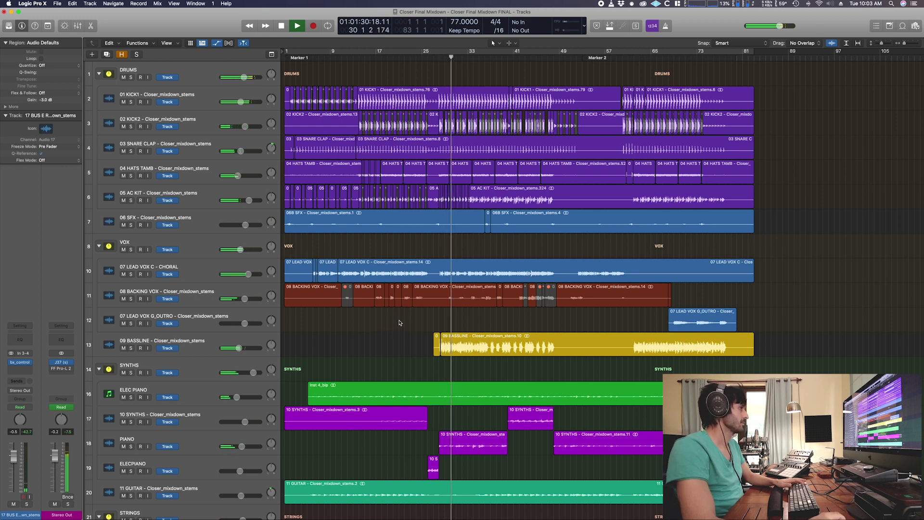
key(space)
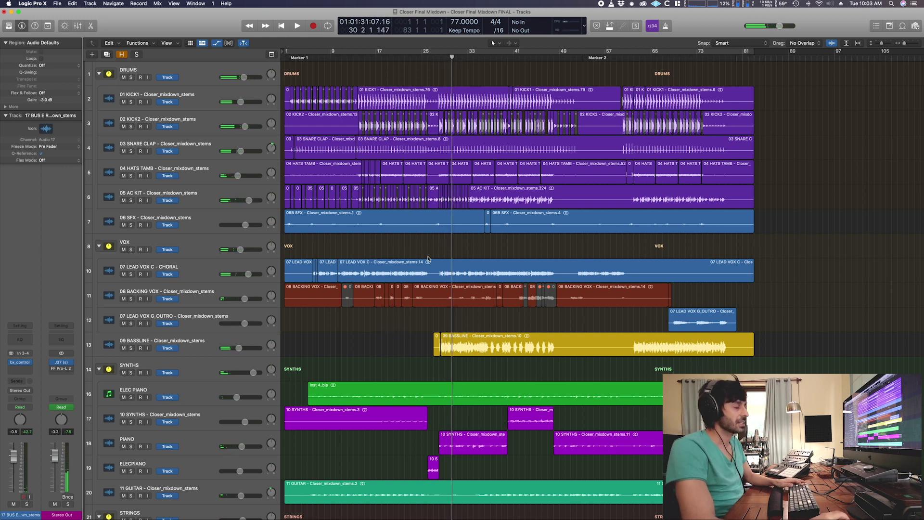
click(384, 241)
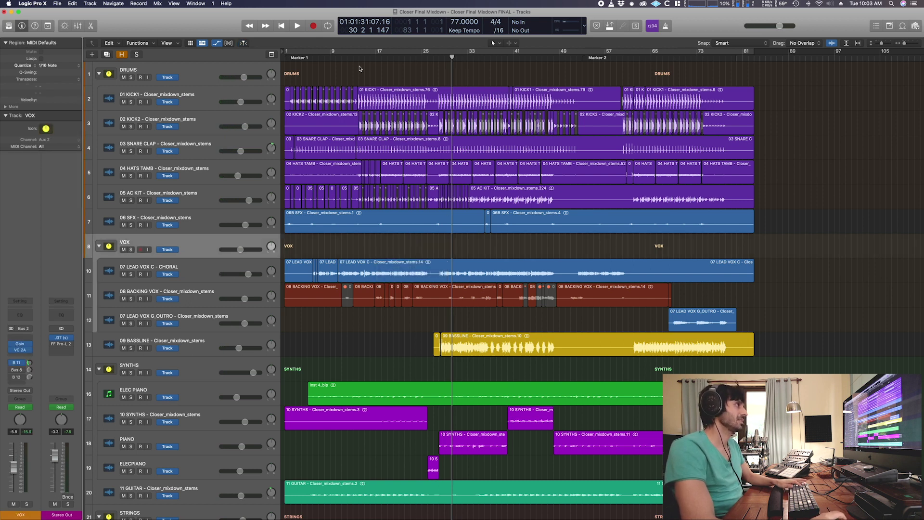
scroll(357, 87, down, 15)
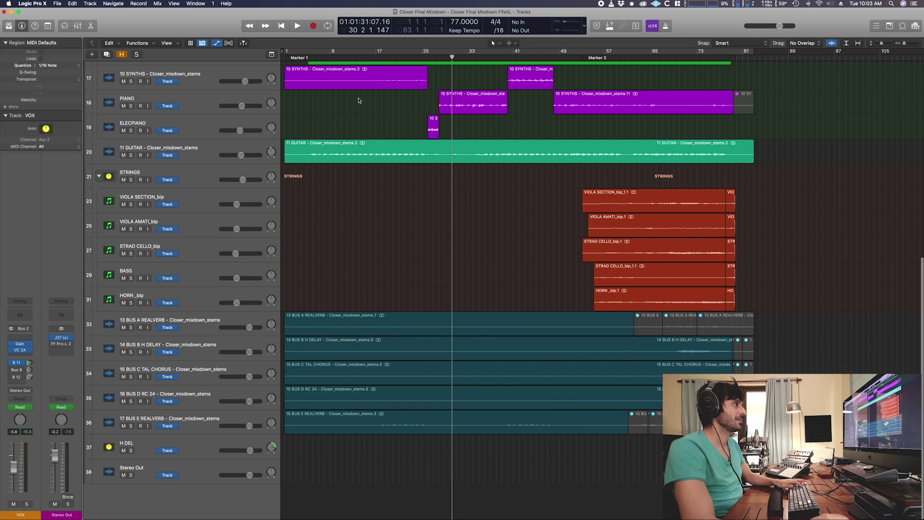
scroll(359, 103, up, 15)
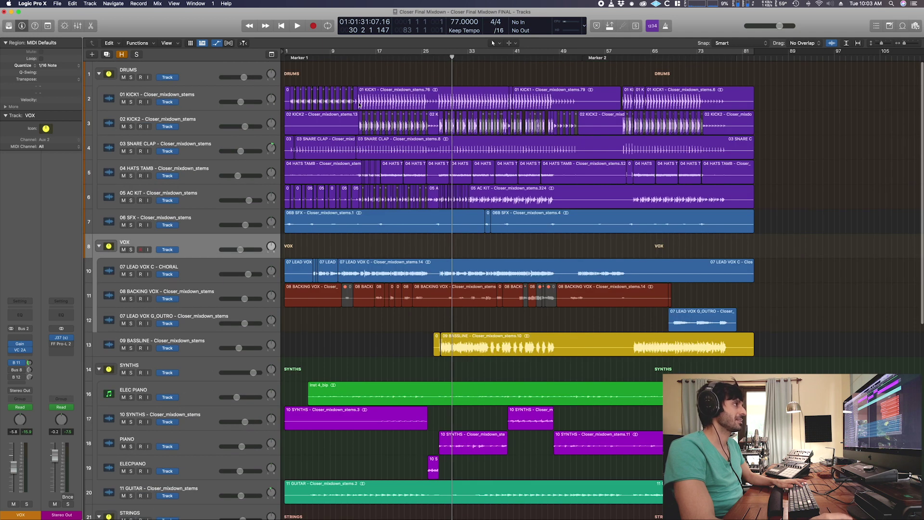
Step: Solo the DRUMS stack, select the 01 KICK1 track and place the playhead at about bar 14
click(131, 77)
click(179, 98)
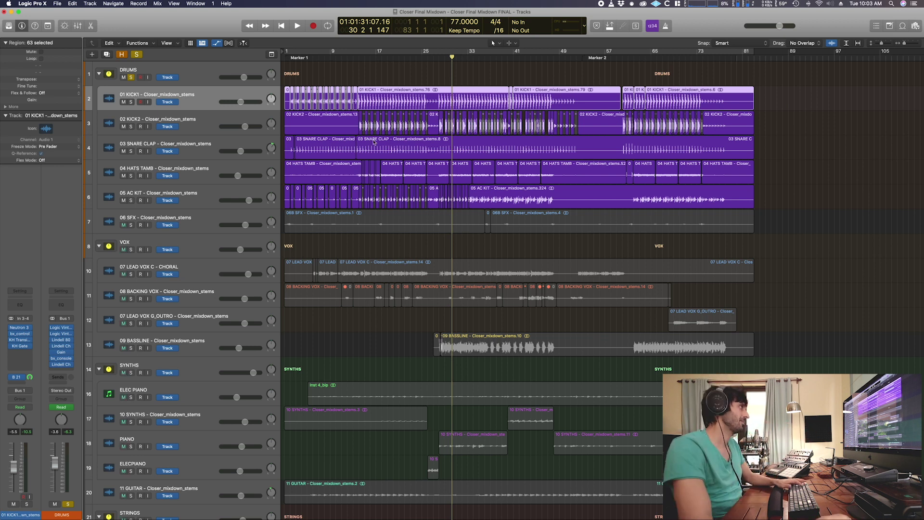
click(363, 70)
click(359, 56)
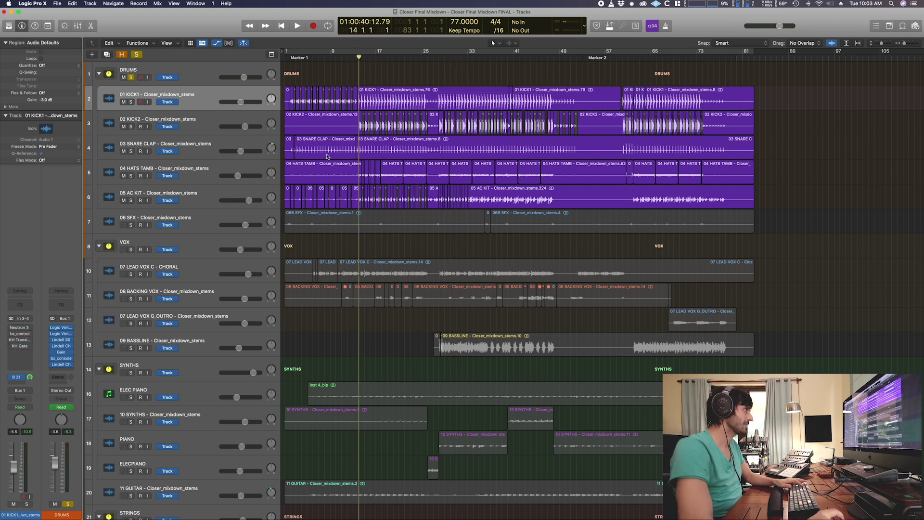
Step: Solo 01 KICK1, play it while examining its Neutron 3 Elements equalizer, stop playback and close the plug-in window
click(132, 102)
key(space)
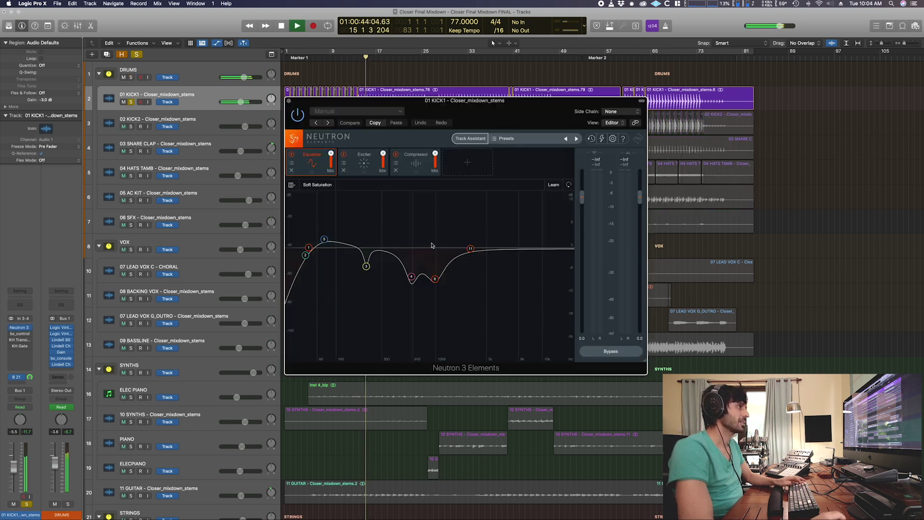
click(21, 330)
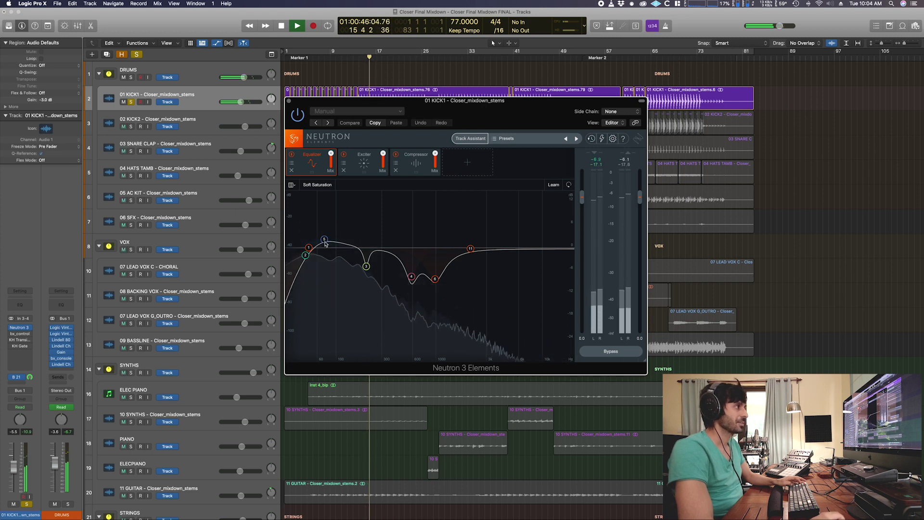
key(space)
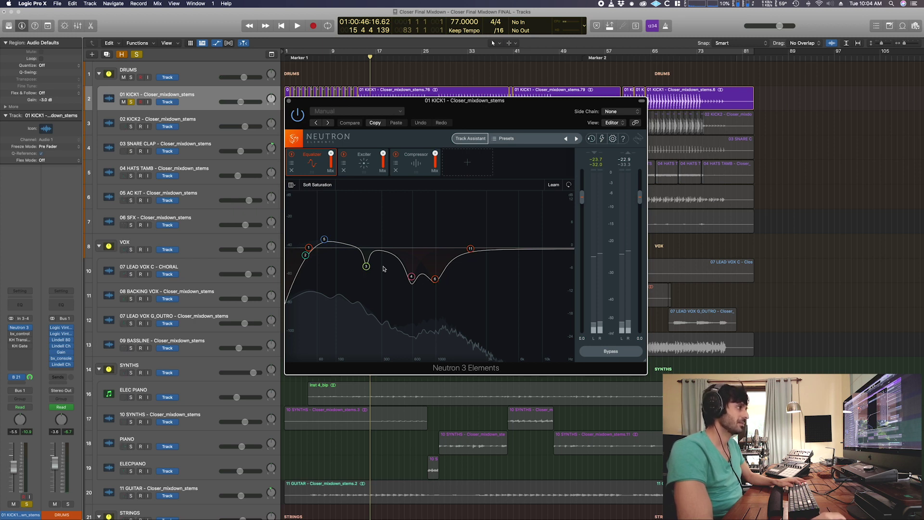
key(super+w)
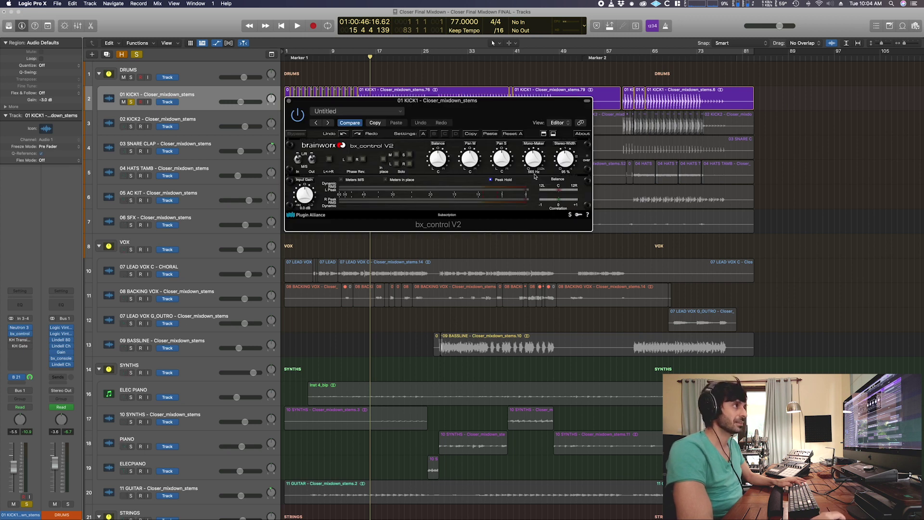
Step: Examine the bx_control V2 Mono-Maker and the KH Transient Shaper settings on 01 KICK1, closing each plug-in window
drag(533, 169, 531, 179)
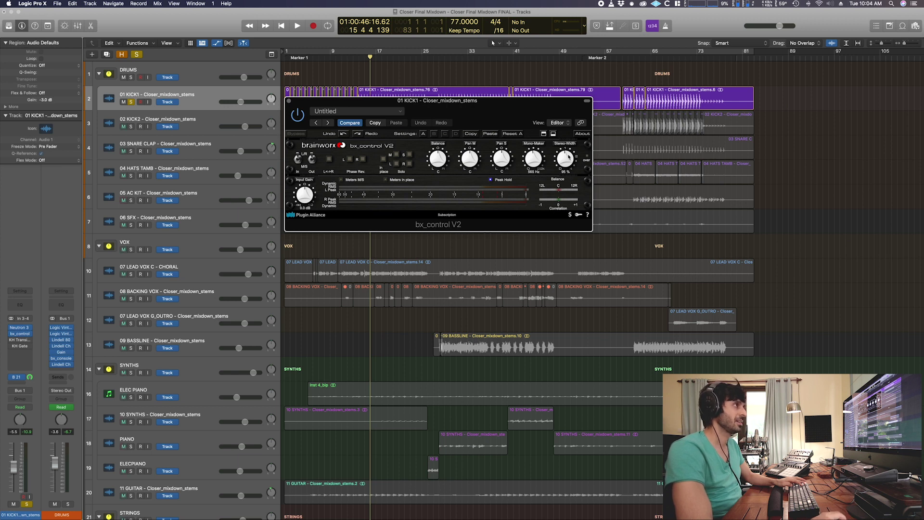
click(290, 102)
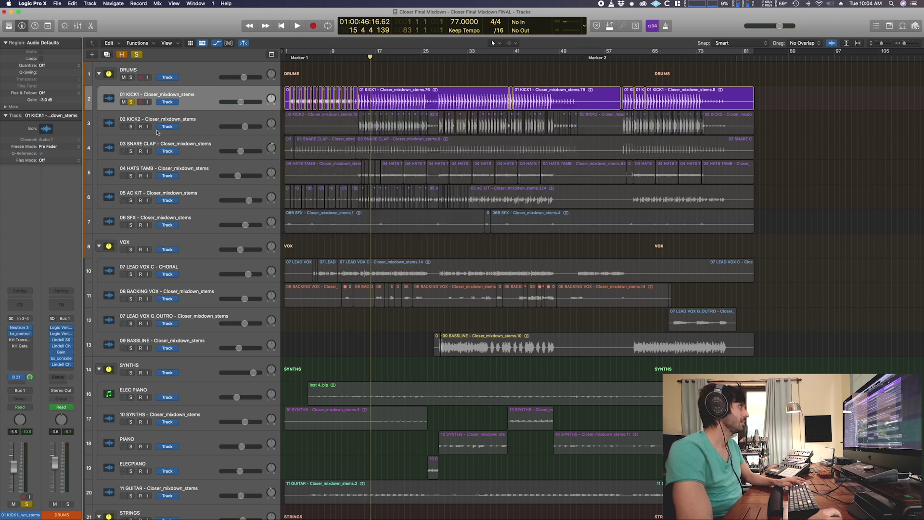
click(19, 340)
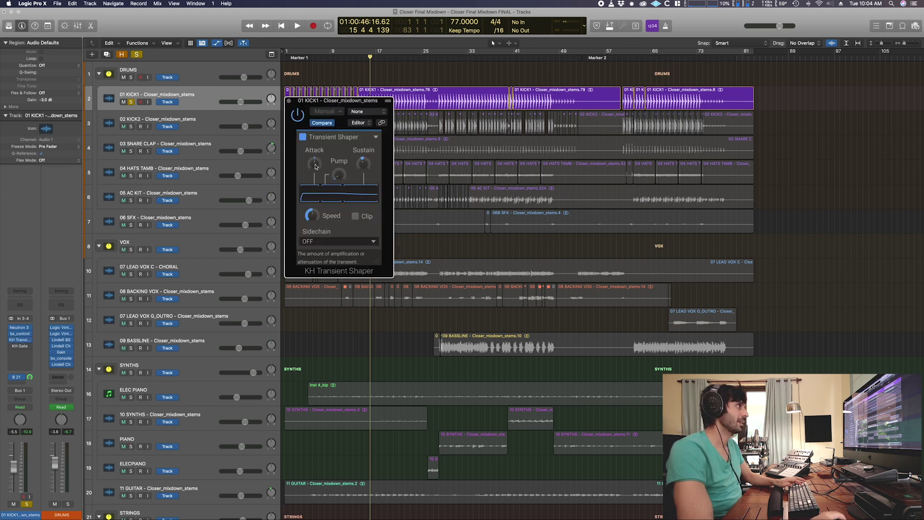
drag(316, 166, 316, 168)
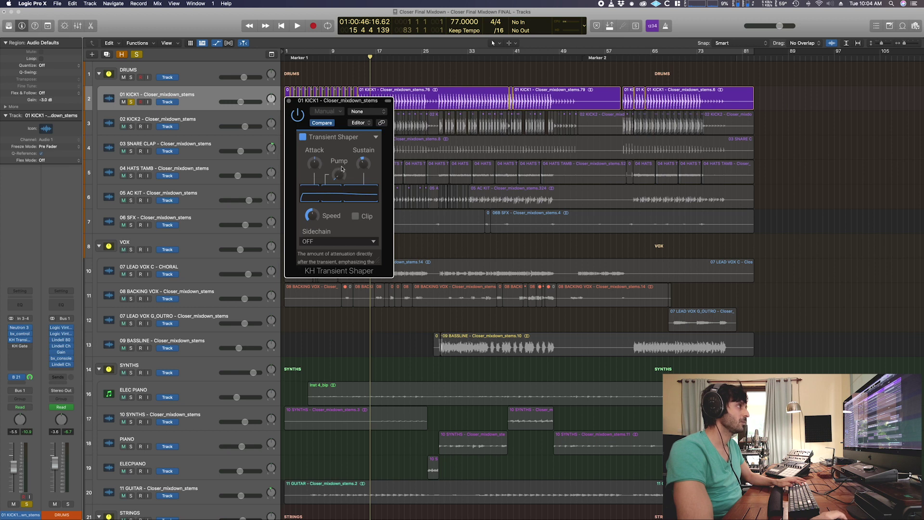
click(289, 101)
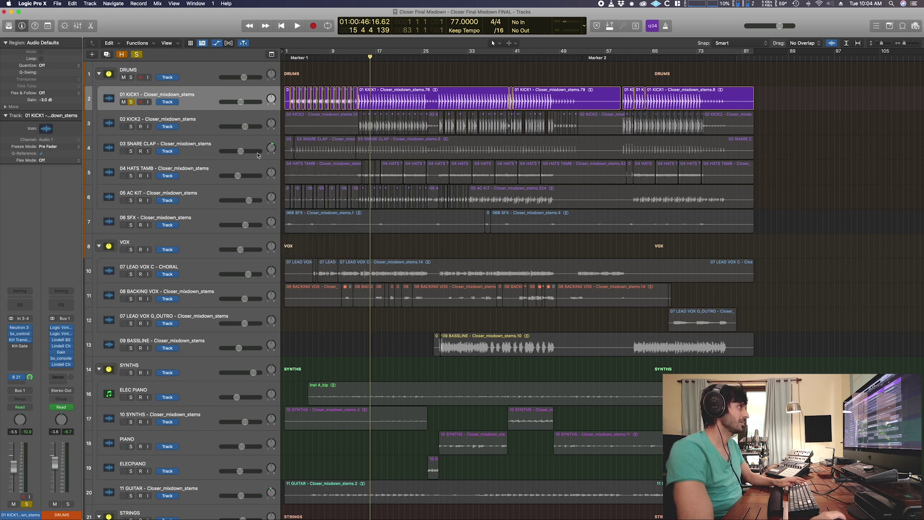
Step: Open the KH Gate on 01 KICK1, examine it during a short playback and close its window
click(19, 346)
key(space)
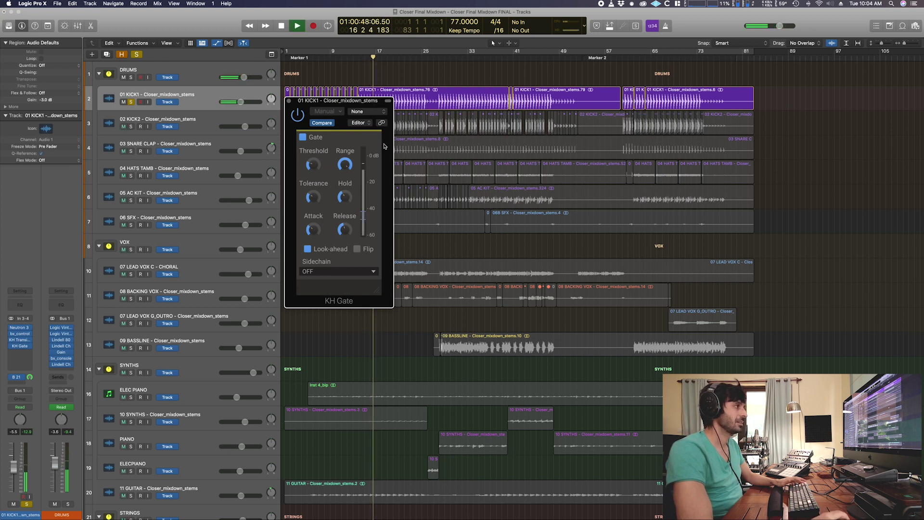
key(space)
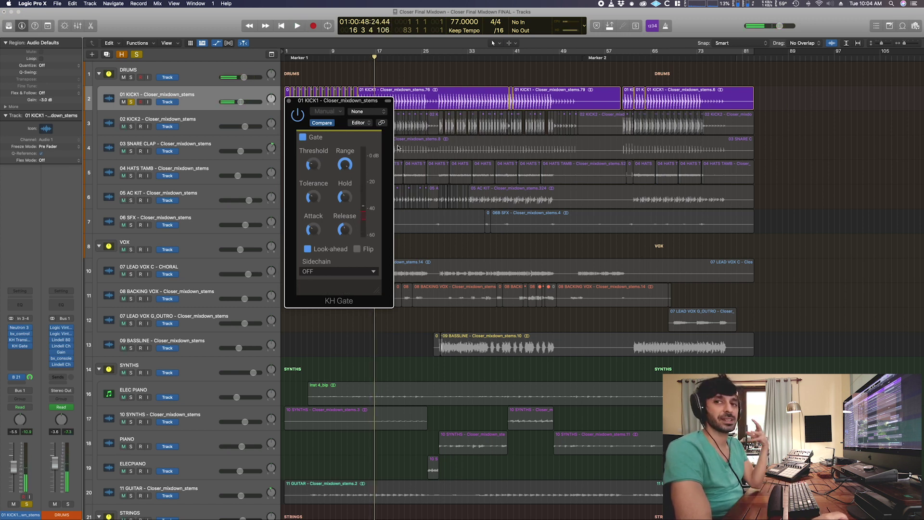
click(289, 102)
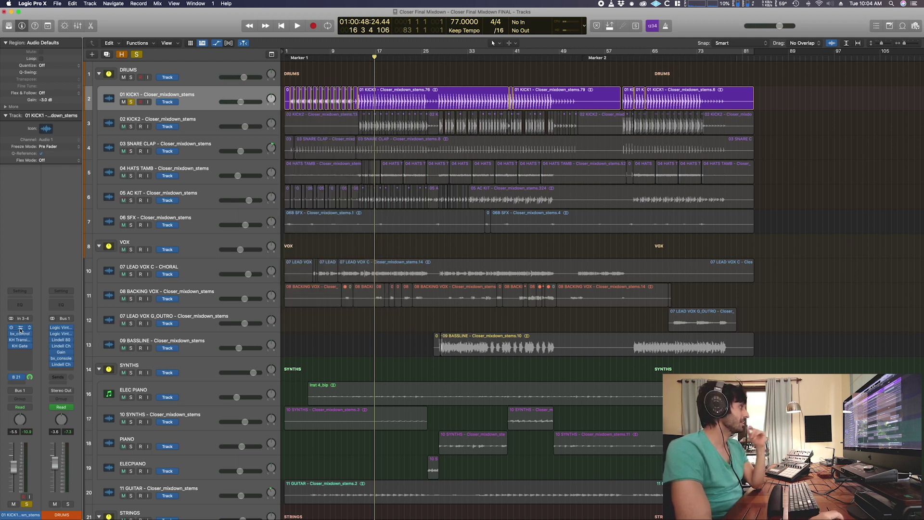
Step: Select all regions on 01 KICK1, review its Neutron 3 Elements equalizer curve once more and close the window
click(195, 95)
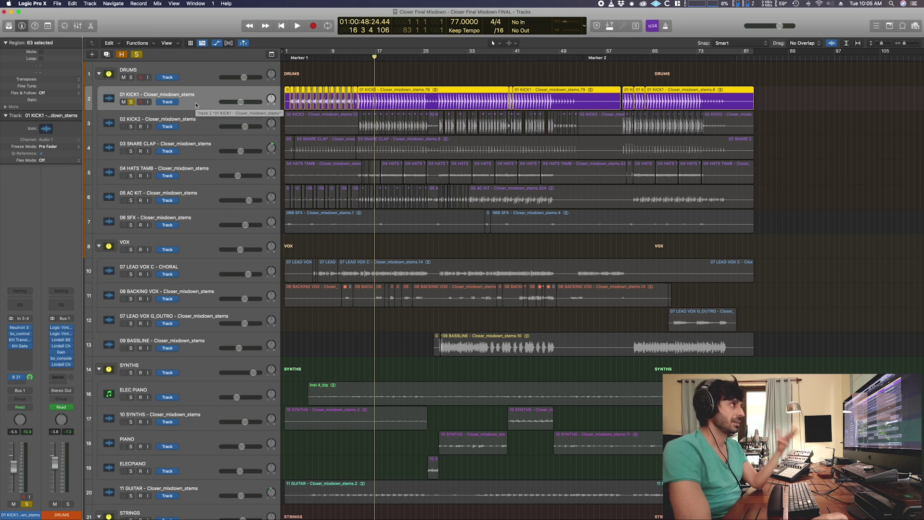
click(21, 328)
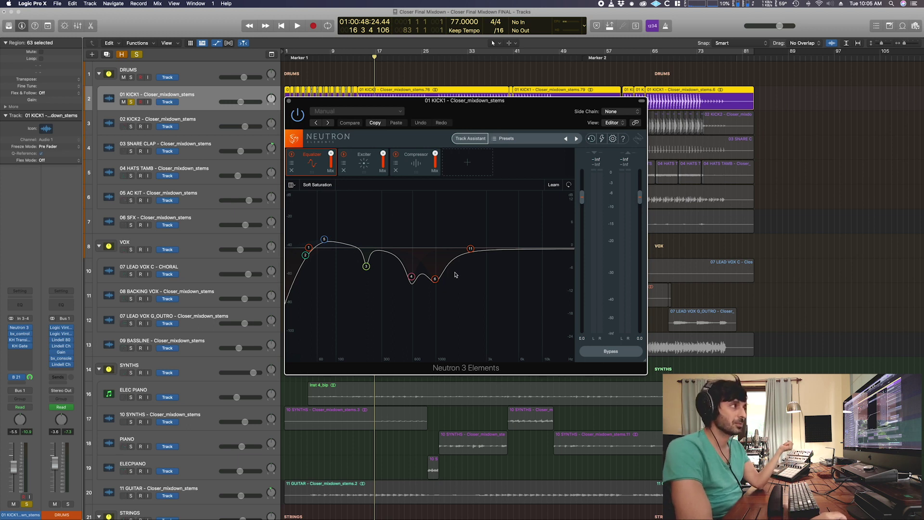
click(288, 101)
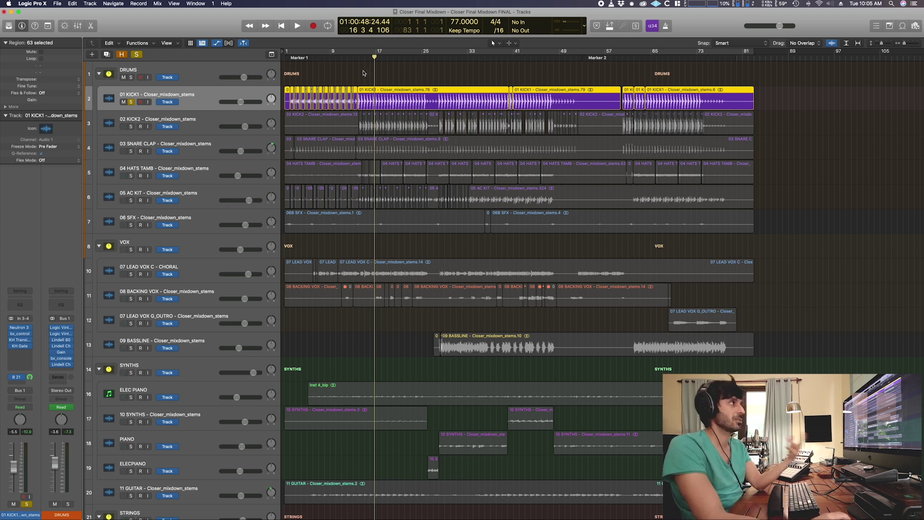
Step: Solo 02 KICK2 along with 01 KICK1, play both from about bar 14, and dismiss the plug-in list opened on its channel strip
click(131, 126)
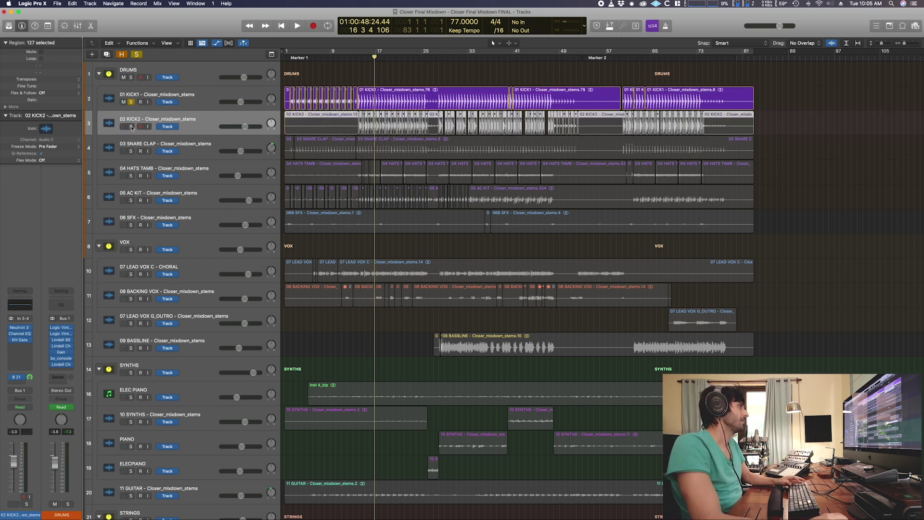
click(359, 57)
key(space)
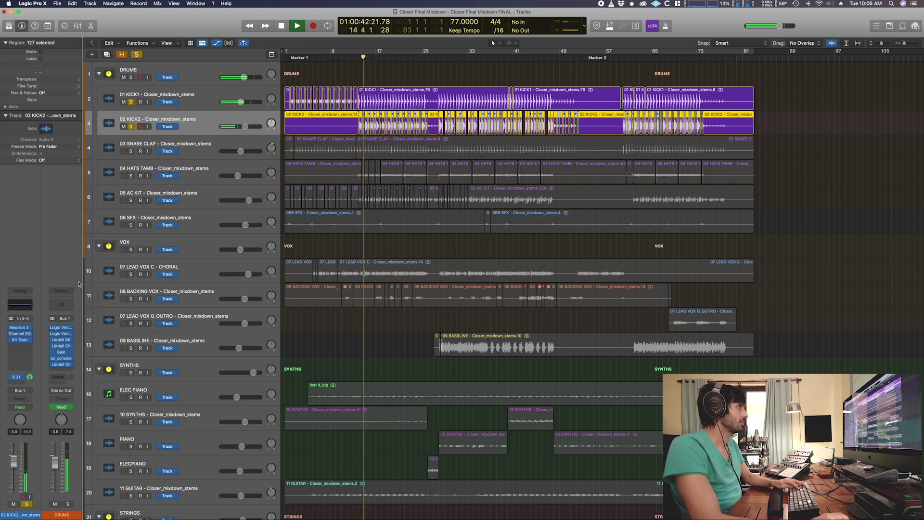
click(23, 325)
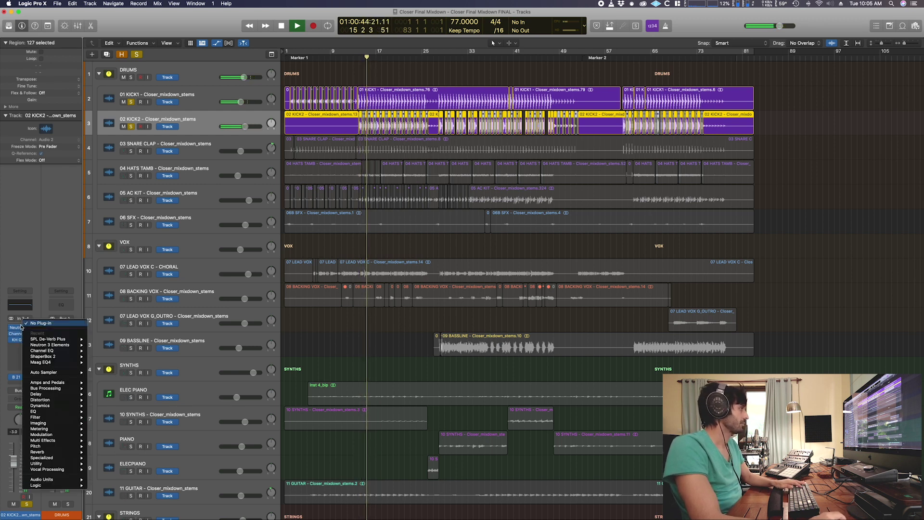
click(13, 327)
Step: Solo only 03 SNARE CLAP, stop playback, examine its Logic Vintage Console EQ gain settings and close the plug-in window
key(Down)
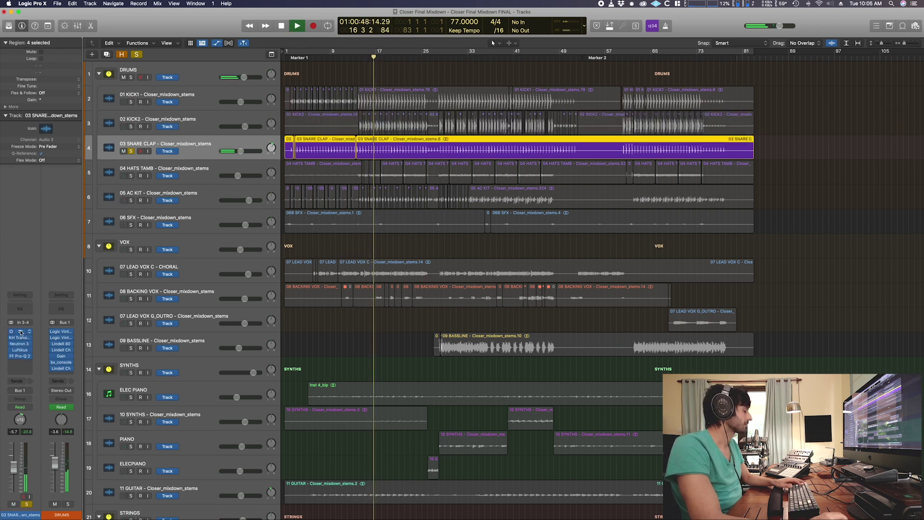
key(space)
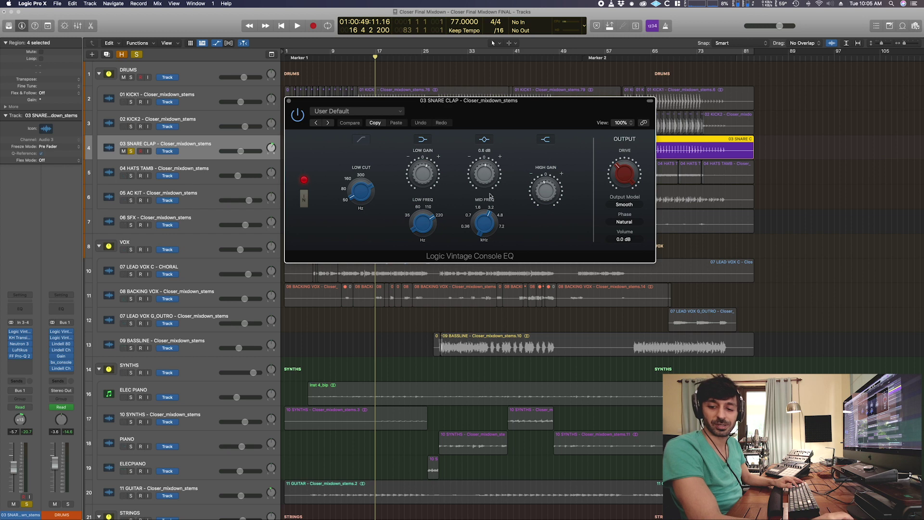
mouse_move(545, 191)
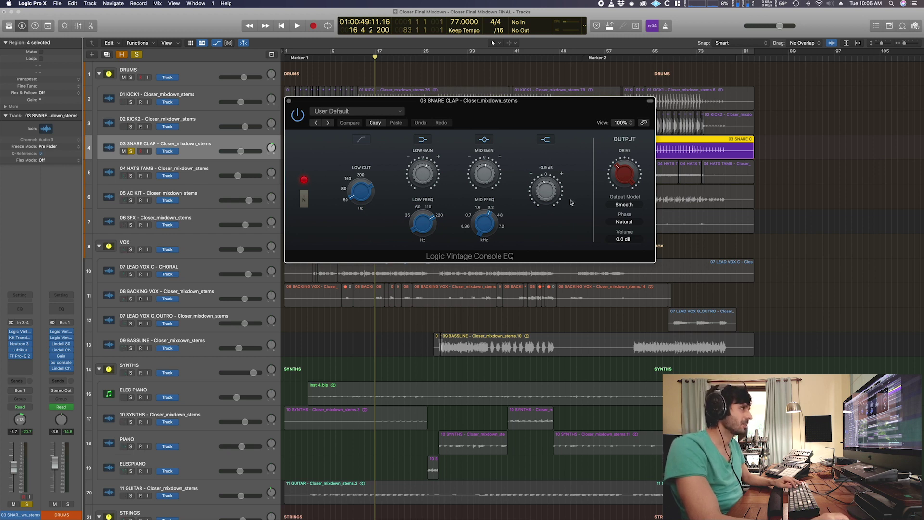
click(288, 100)
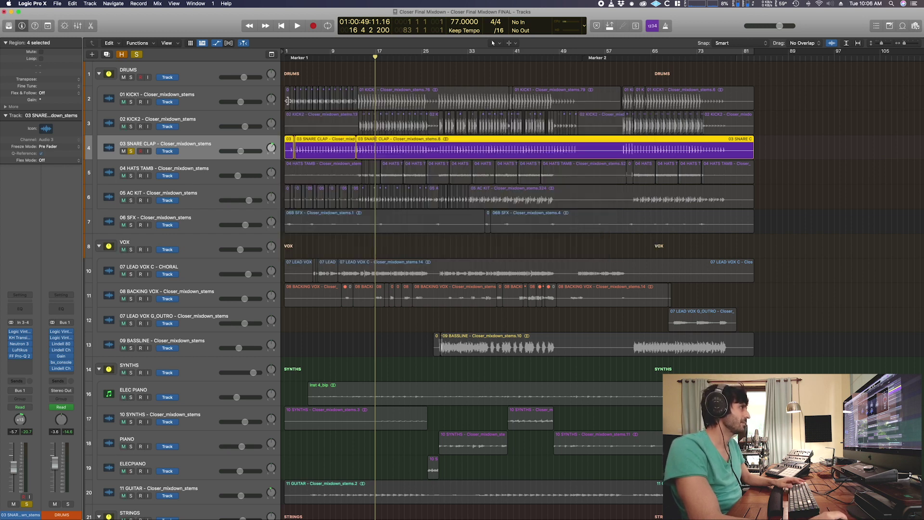
Step: Solo only 04 HATS TAMB, play it briefly from about bar 16 and open its Luftikus equalizer to examine the settings
click(131, 176)
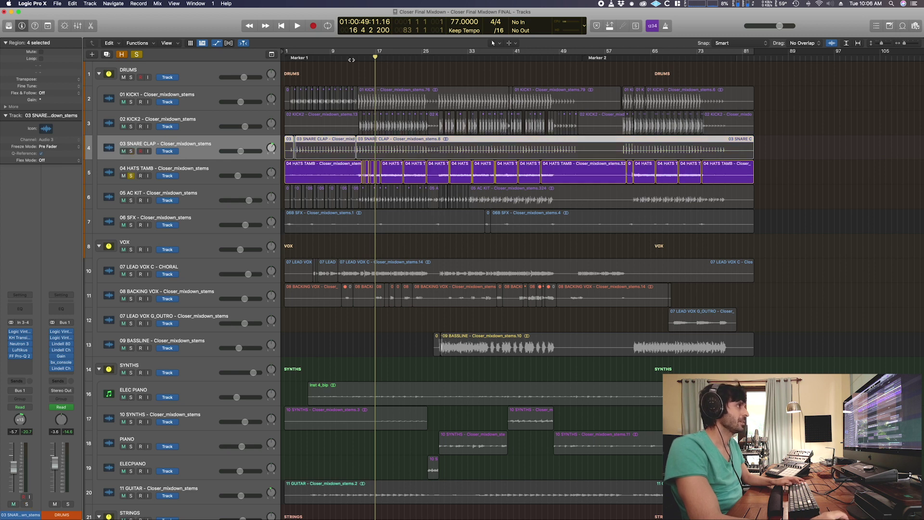
click(207, 178)
key(space)
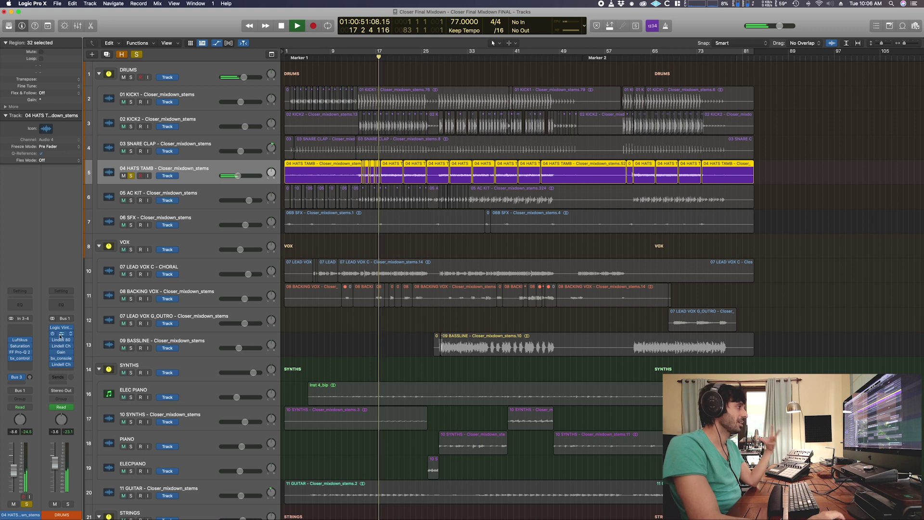
click(20, 339)
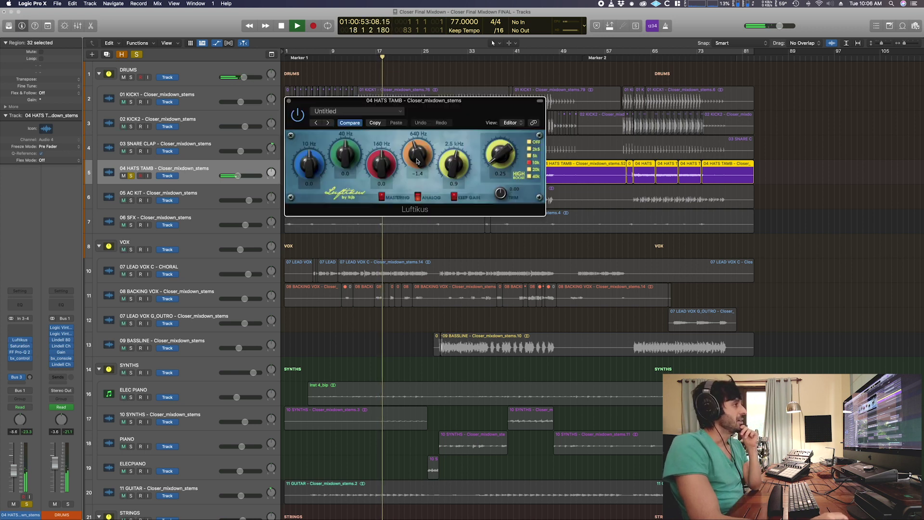
key(space)
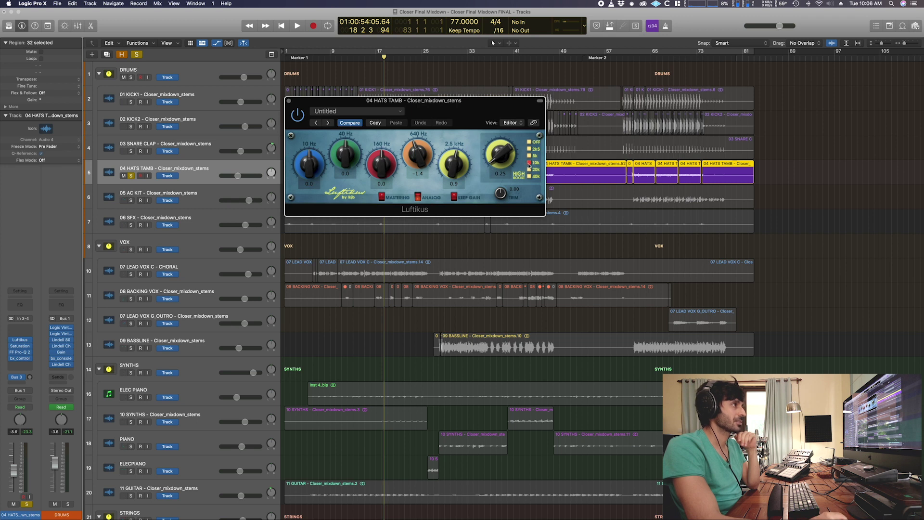
Step: Compare 04 HATS TAMB with Luftikus bypassed and re-enabled during a short playback
key(space)
click(299, 115)
click(299, 115)
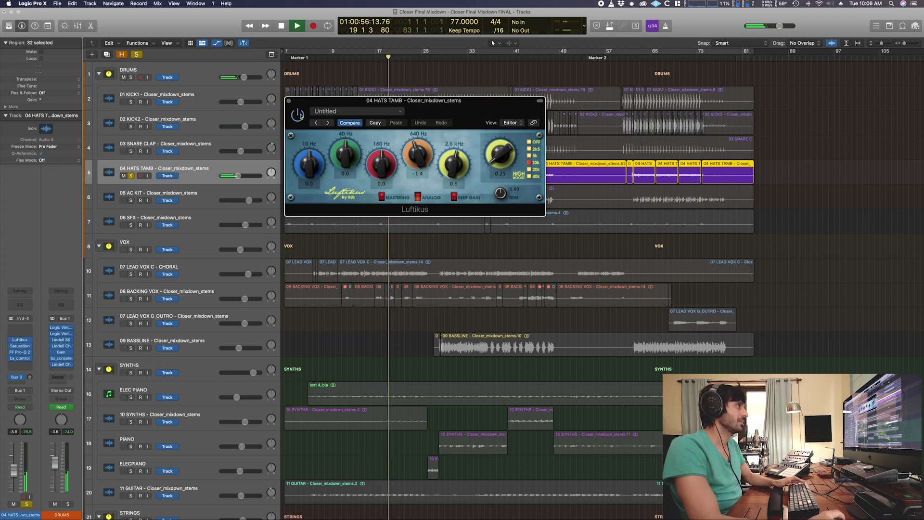
key(space)
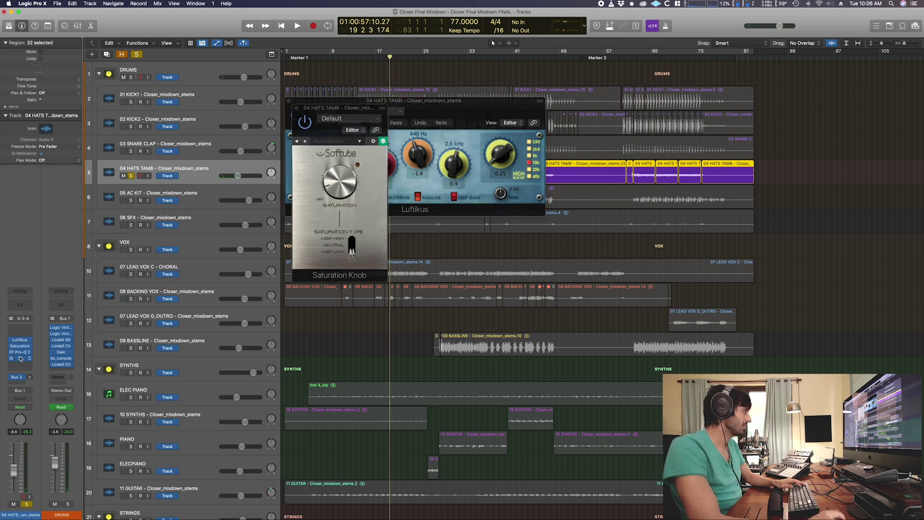
Step: Examine the Mid/Side channel mode and both bands in FF Pro-Q 2 on 04 HATS TAMB, closing all its plug-in windows when done
click(20, 352)
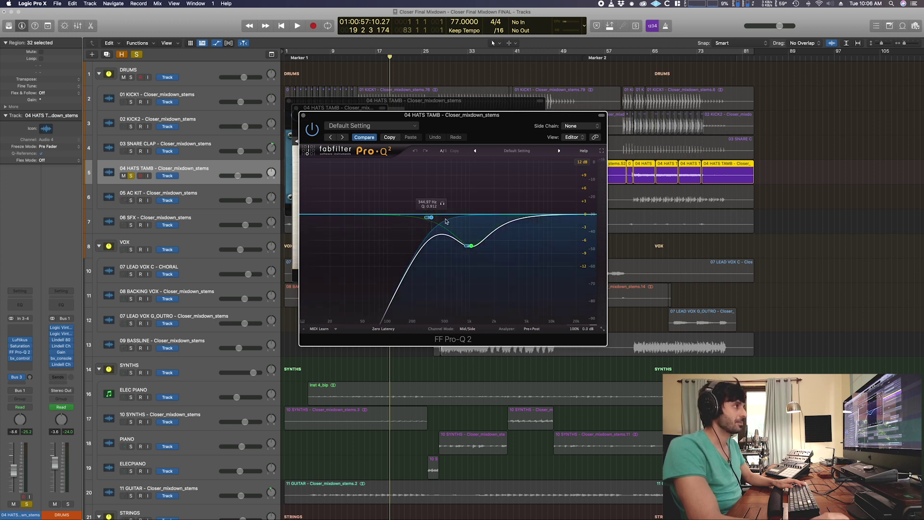
click(468, 329)
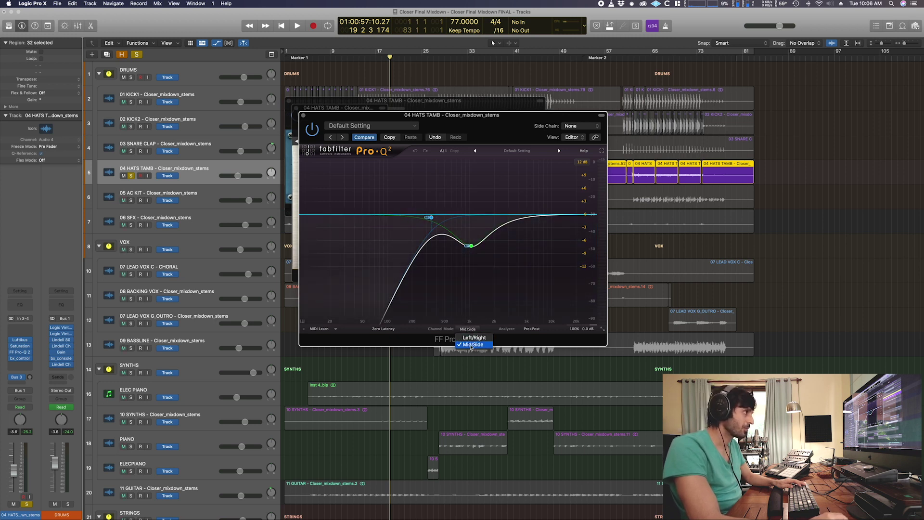
click(474, 343)
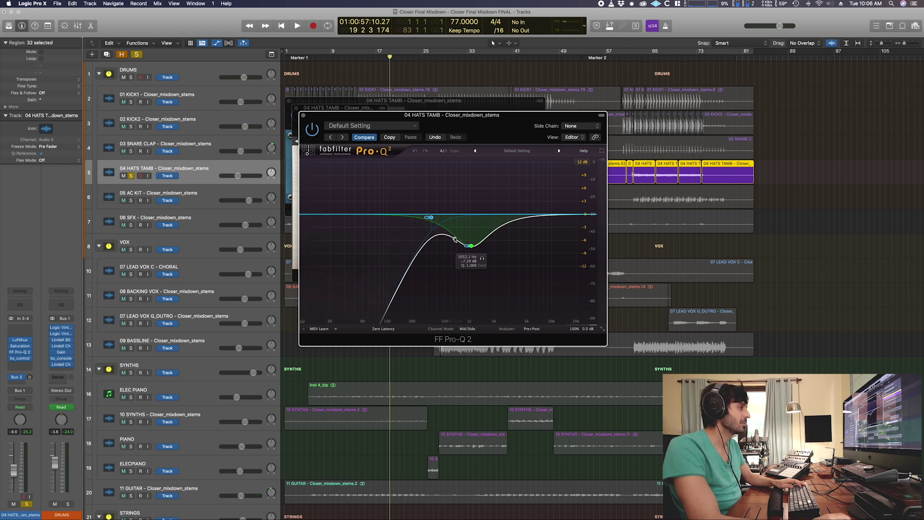
click(431, 218)
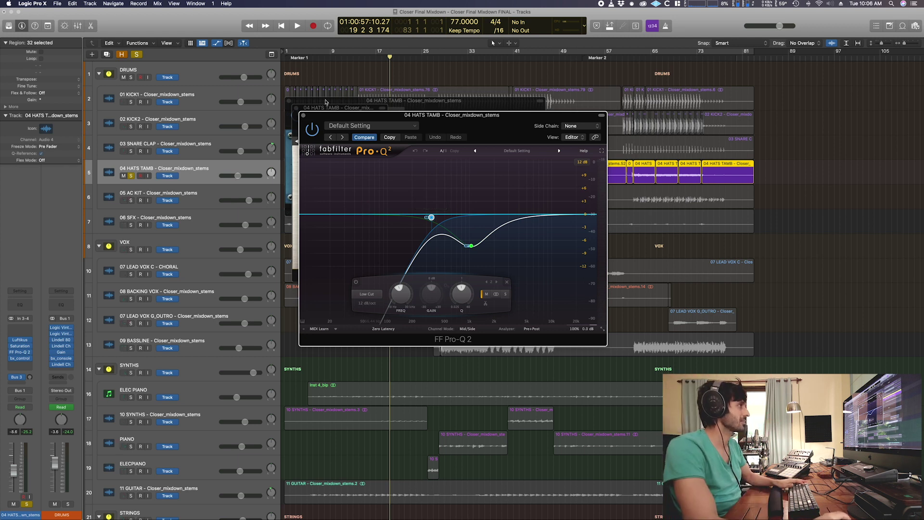
click(472, 246)
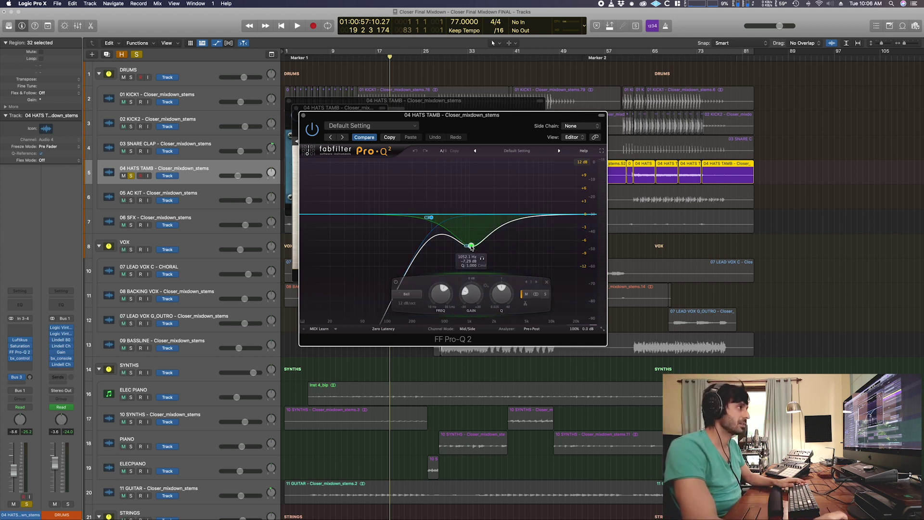
right_click(471, 246)
click(378, 198)
click(303, 115)
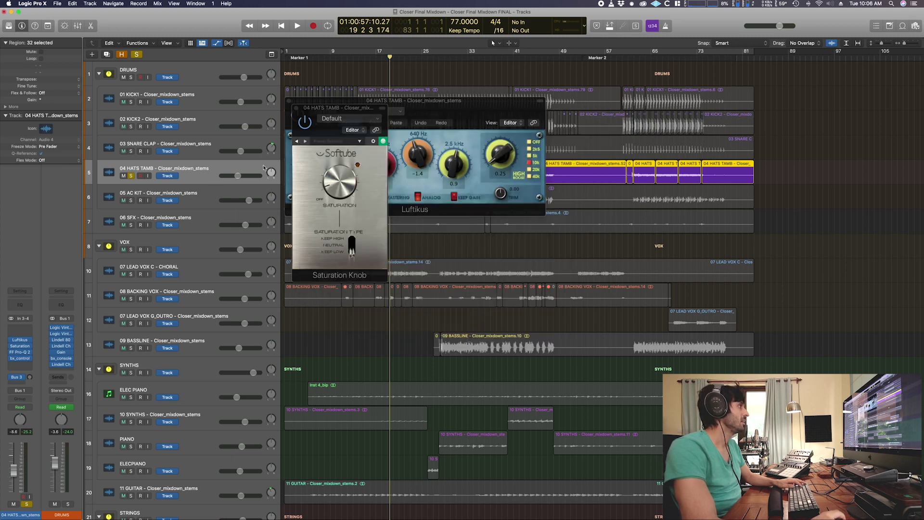
click(296, 107)
click(289, 101)
Step: Solo only 05 AC KIT and play it briefly from about bar 14
click(159, 201)
key(s)
click(185, 202)
key(space)
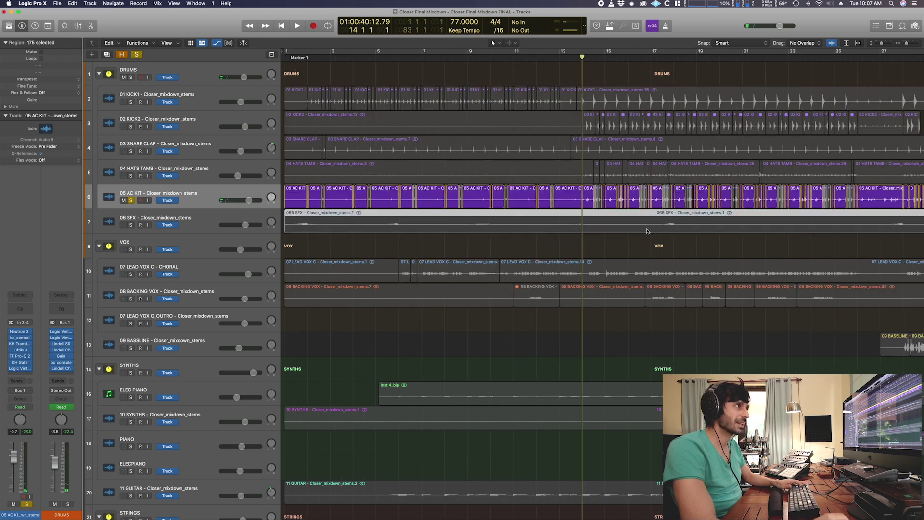
Step: Replay the soloed 05 AC KIT from bar 13, select its track and stop playback
click(647, 231)
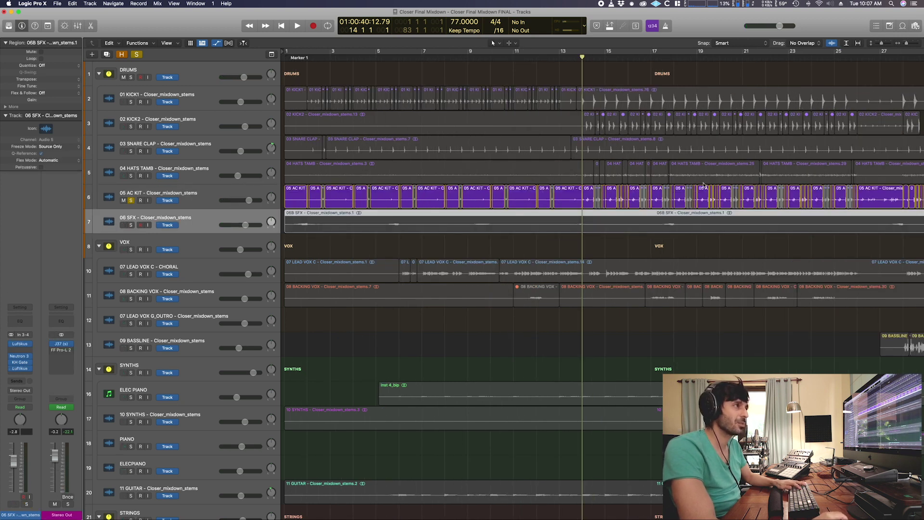
scroll(703, 186, right, 5)
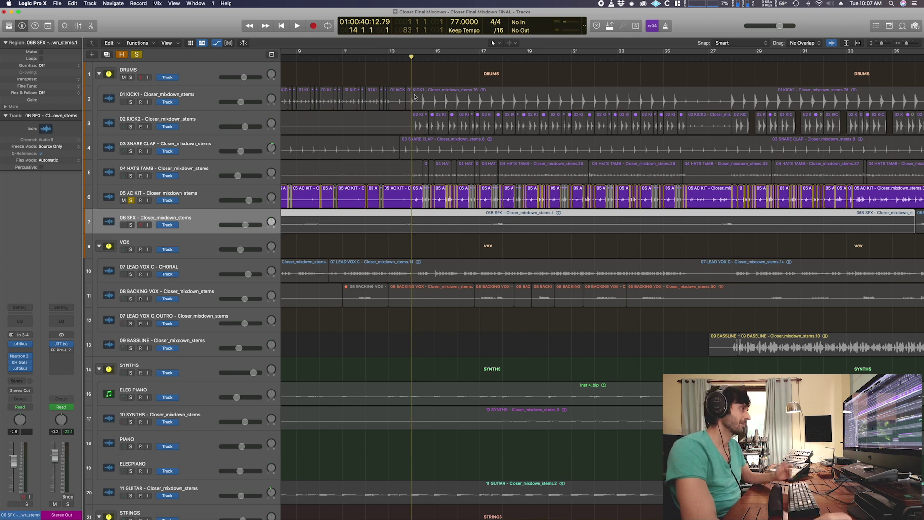
click(387, 59)
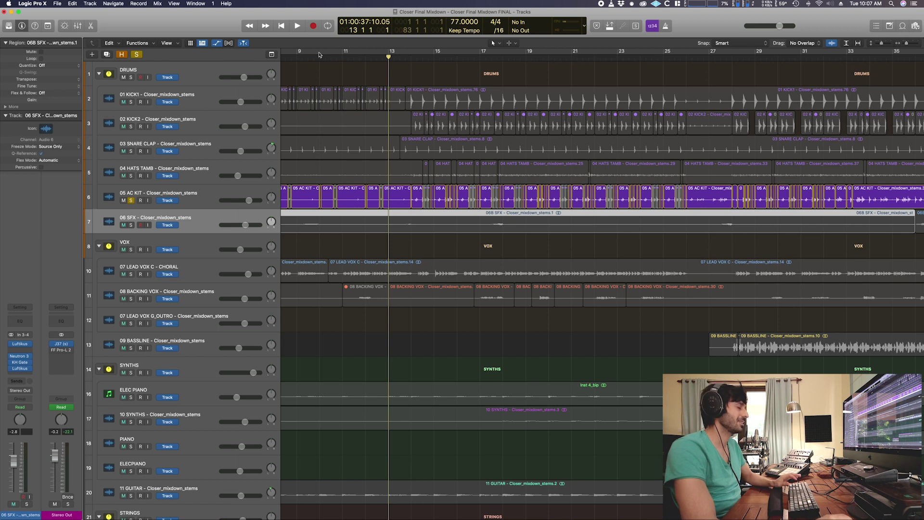
key(space)
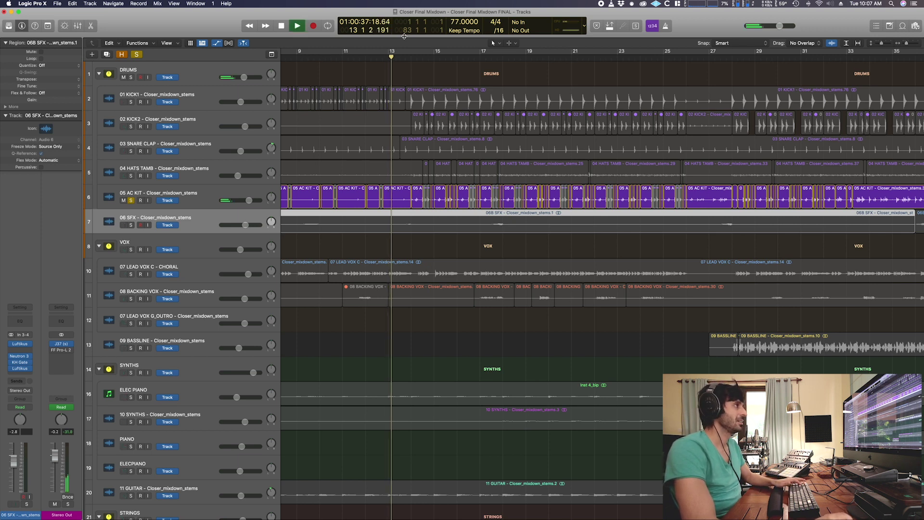
key(Up)
key(space)
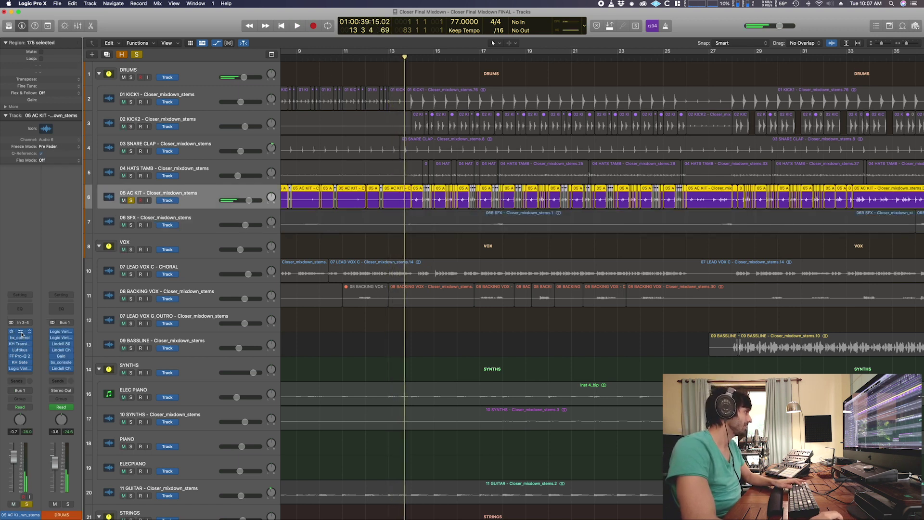
Step: Open Neutron 3 Elements, bx_control V2, KH Transient Shaper and Luftikus on 05 AC KIT one after another and examine their settings
click(19, 332)
click(20, 337)
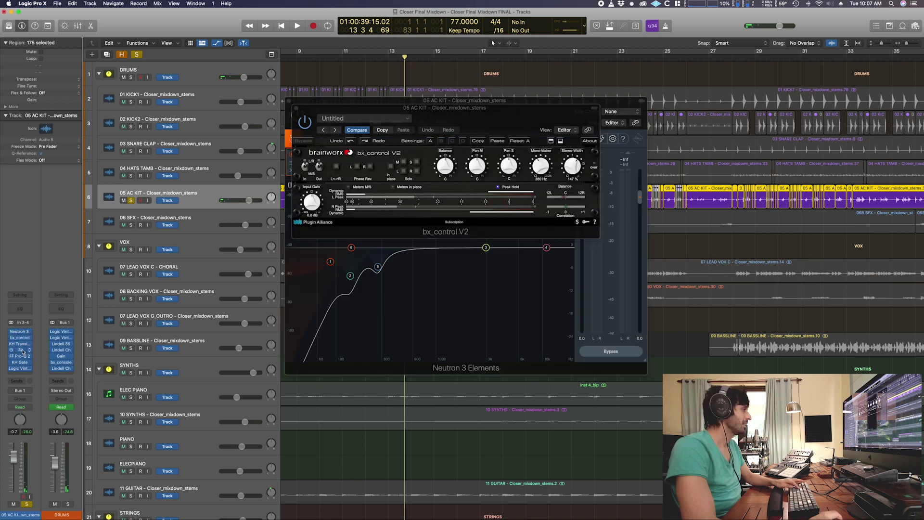
click(19, 344)
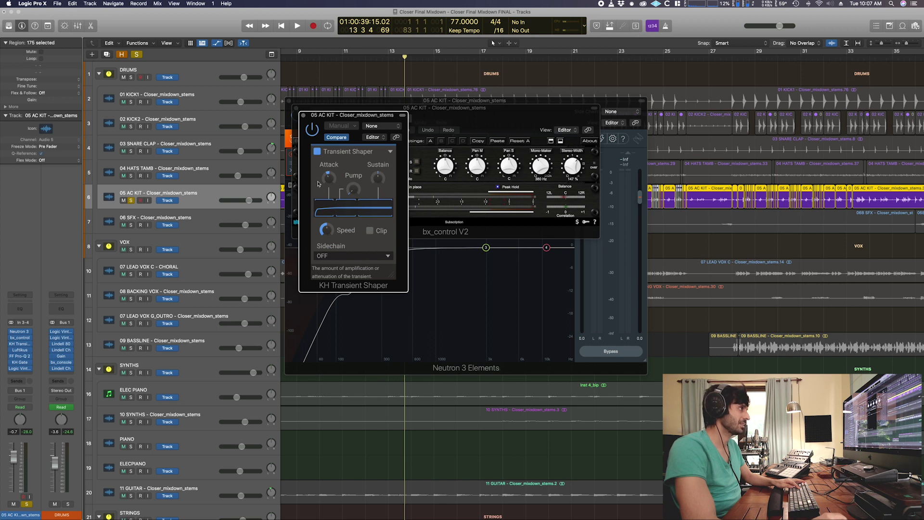
click(22, 350)
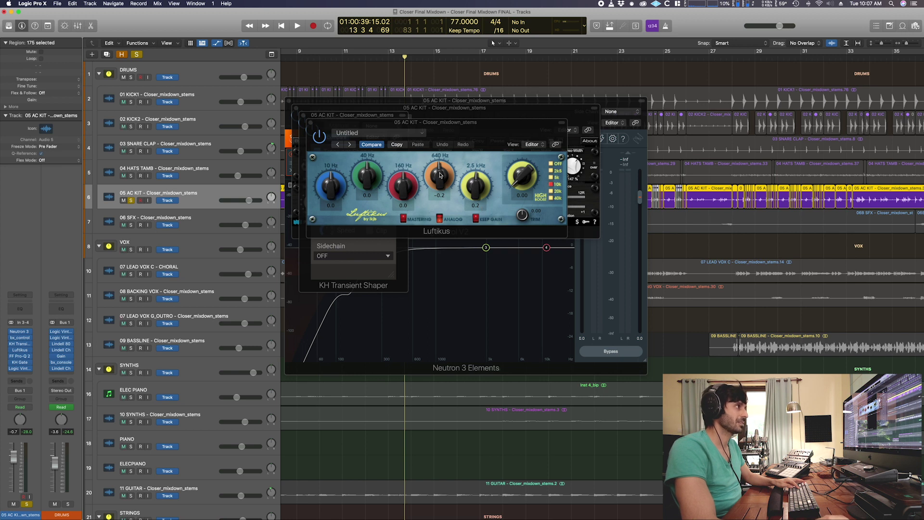
Step: Examine the single FF Pro-Q 2 band and its options on 05 AC KIT, and close all of the track's plug-in windows
click(22, 356)
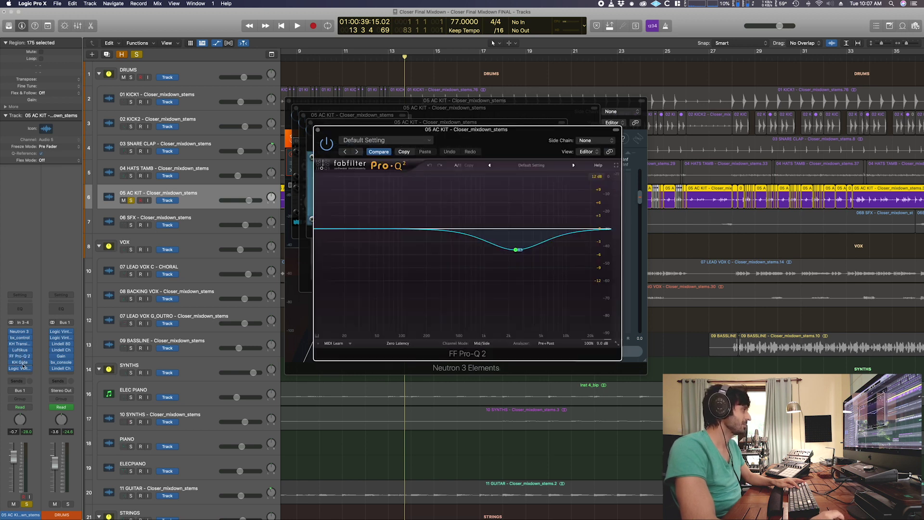
mouse_move(517, 251)
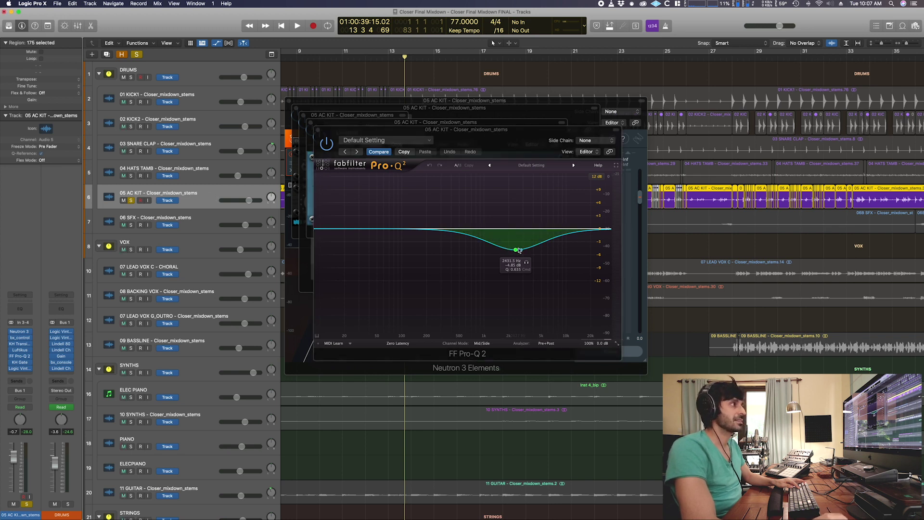
right_click(518, 250)
mouse_move(542, 277)
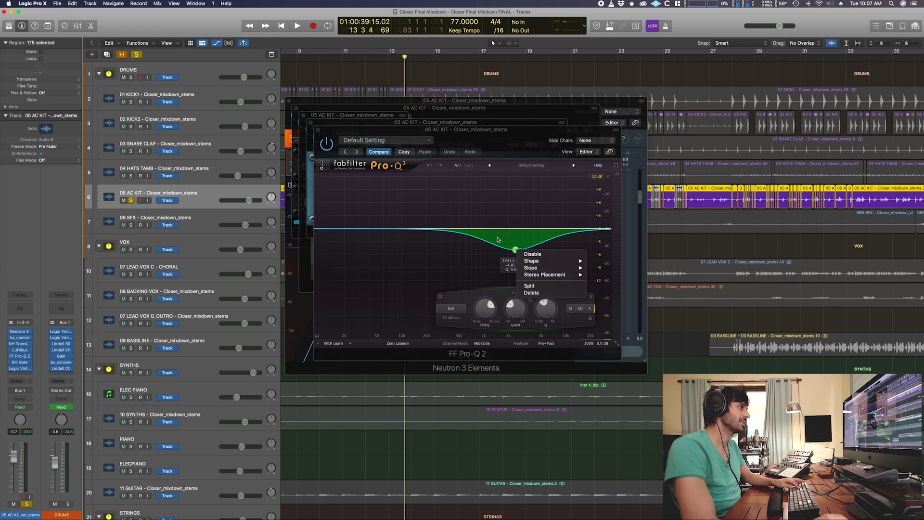
click(518, 251)
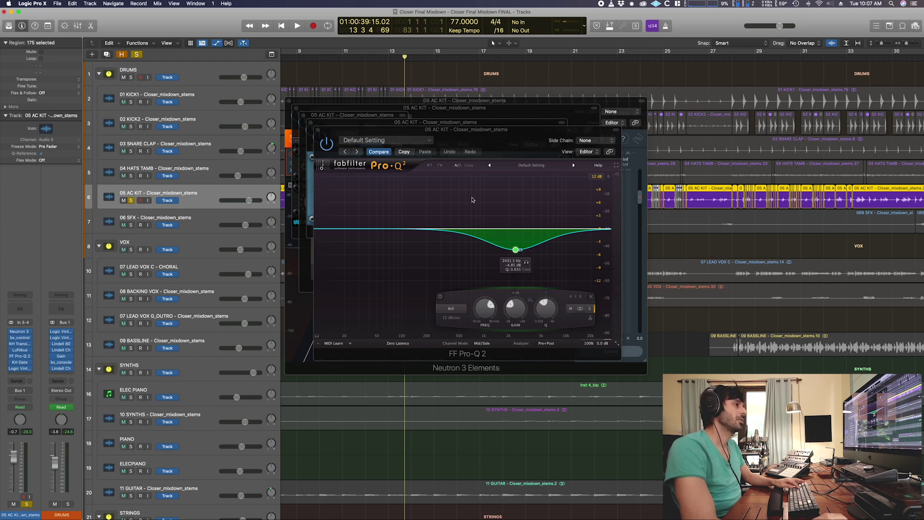
click(318, 131)
click(310, 123)
click(303, 117)
click(297, 108)
click(289, 101)
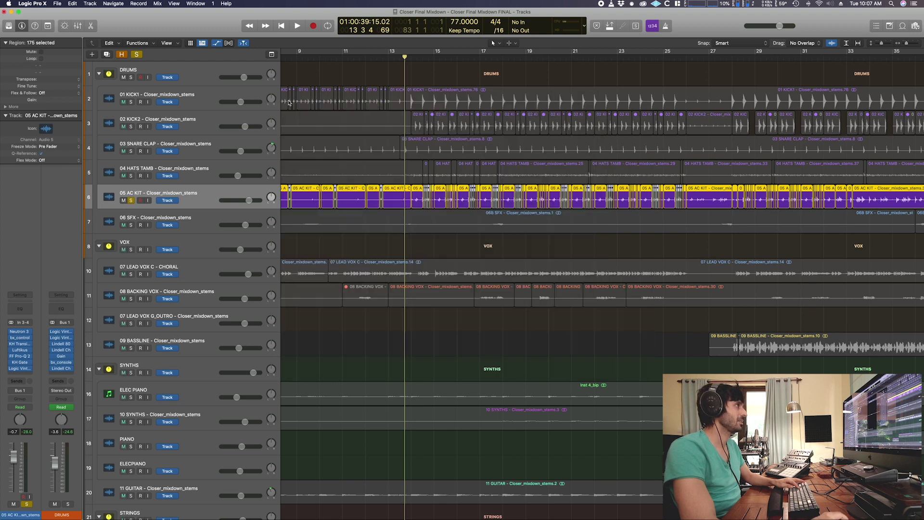
Step: Select 06 SFX and solo only that track to review its channel strip
click(209, 223)
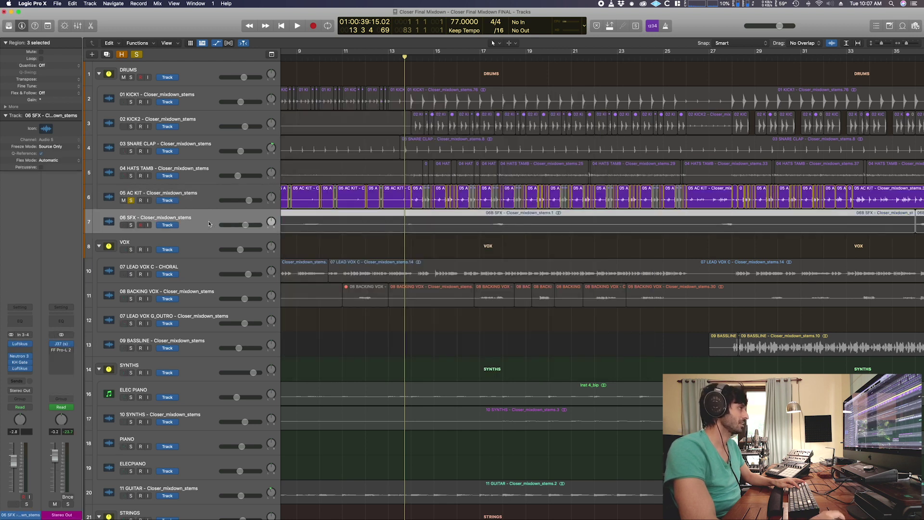
alt+click(130, 224)
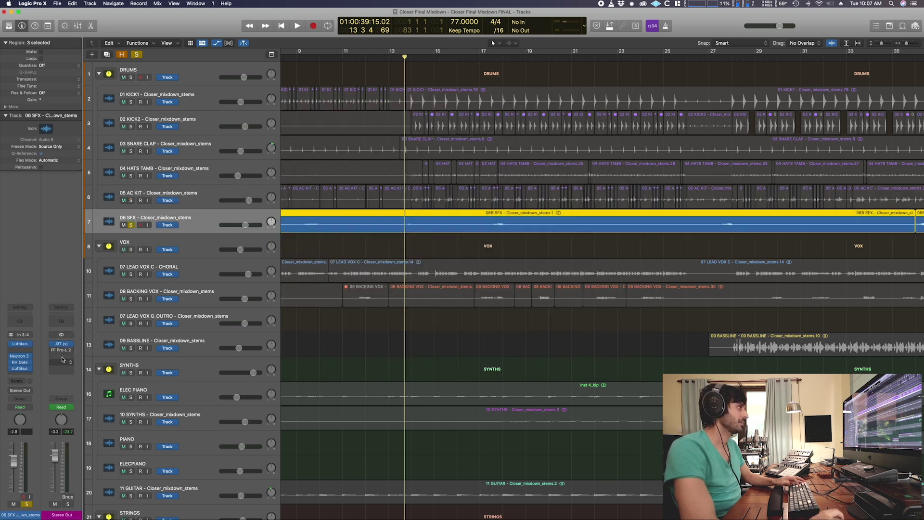
click(19, 374)
click(200, 227)
Step: Solo only the VOX stack, play it from about bar 10 and select 07 LEAD VOX C - CHORAL
scroll(135, 243, down, 1)
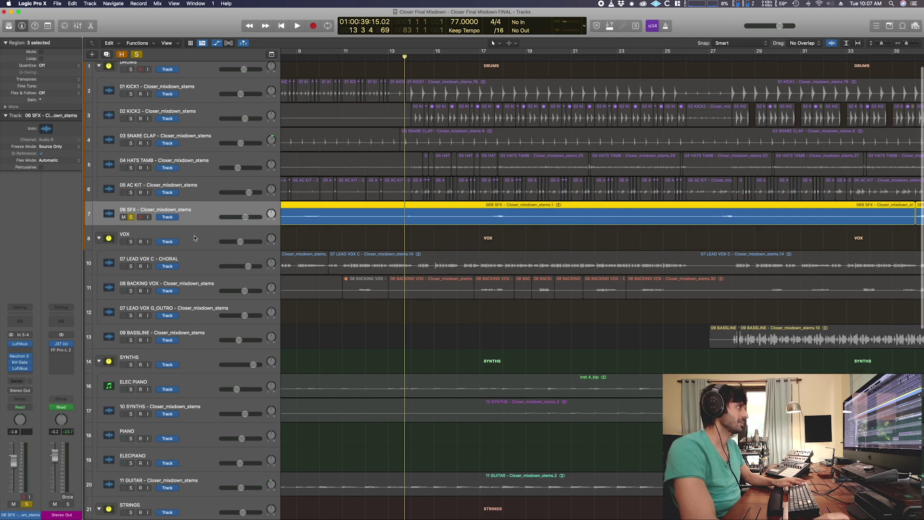
click(131, 245)
alt+click(131, 243)
key(Up)
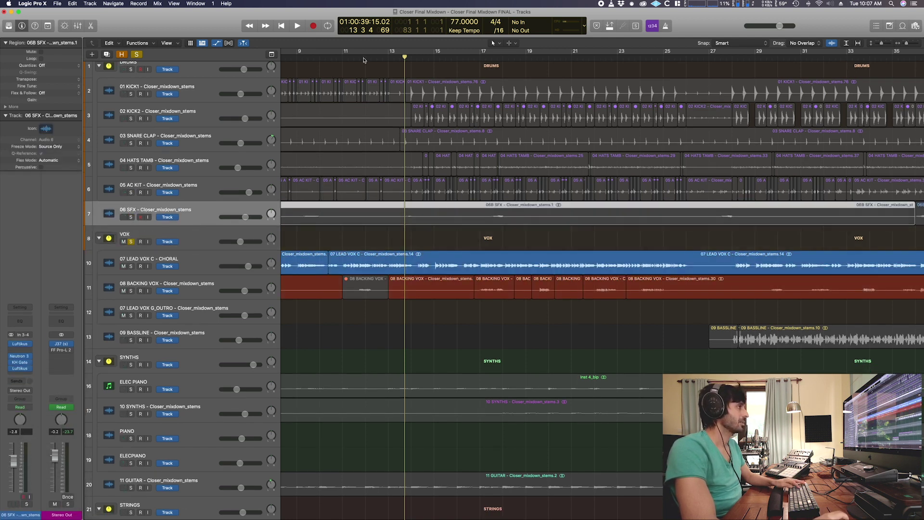
key(space)
click(229, 267)
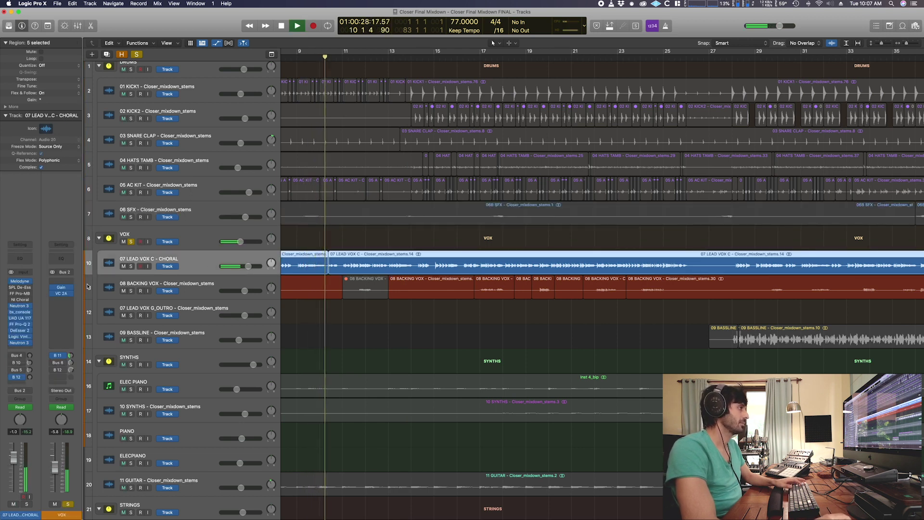
Step: Stop playback, examine the Melodyne notes on 07 LEAD VOX C - CHORAL, close its window and deselect the track's regions
key(space)
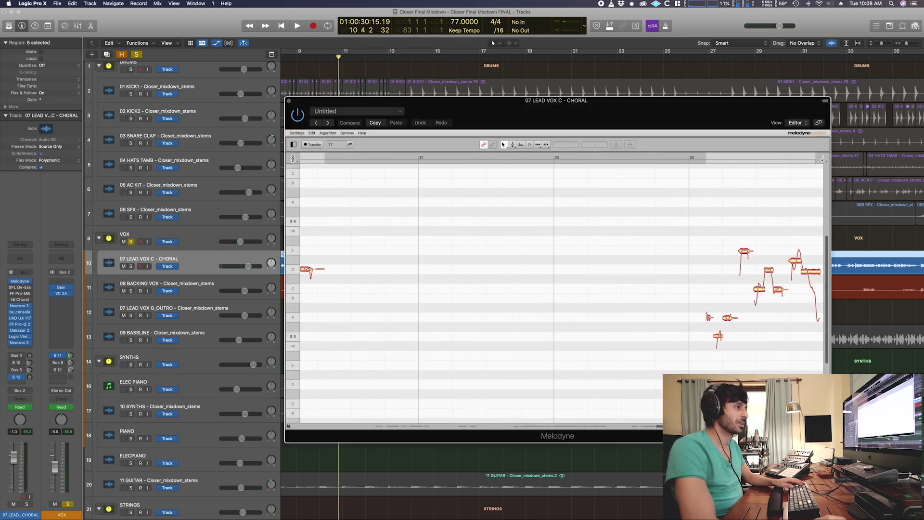
click(288, 100)
scroll(349, 244, left, 5)
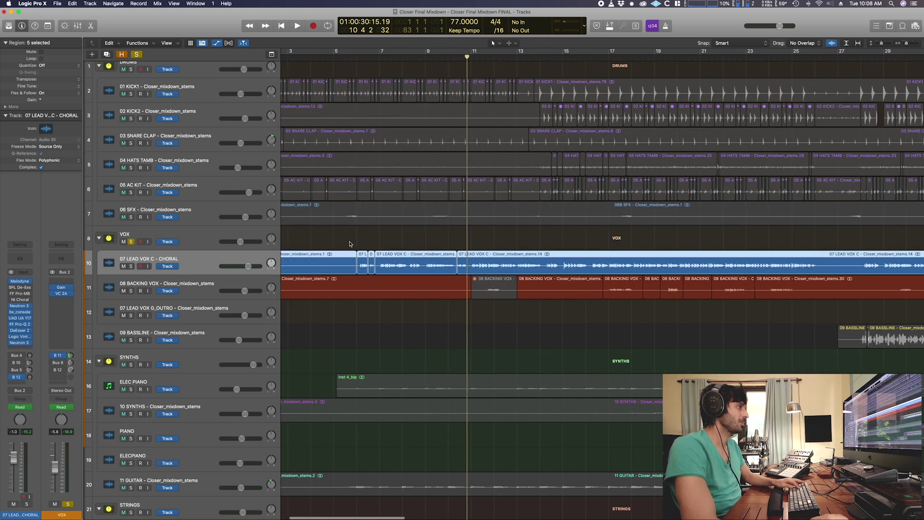
click(501, 247)
Step: Open the lead vocal's Neutron 3, bx_console SSL 4000 E and FF Pro-Q 2, examine the Pro-Q 2 low-mid cut, and close the plug-in windows
mouse_move(63, 297)
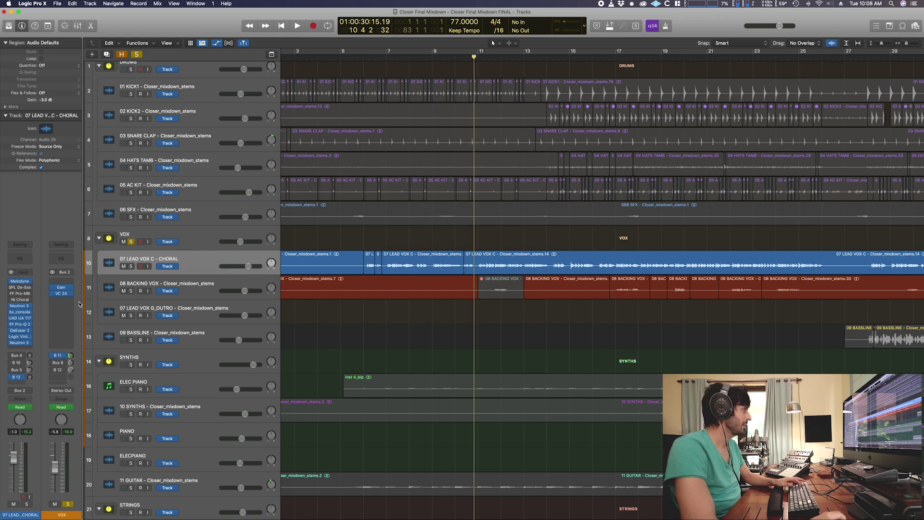
key(v)
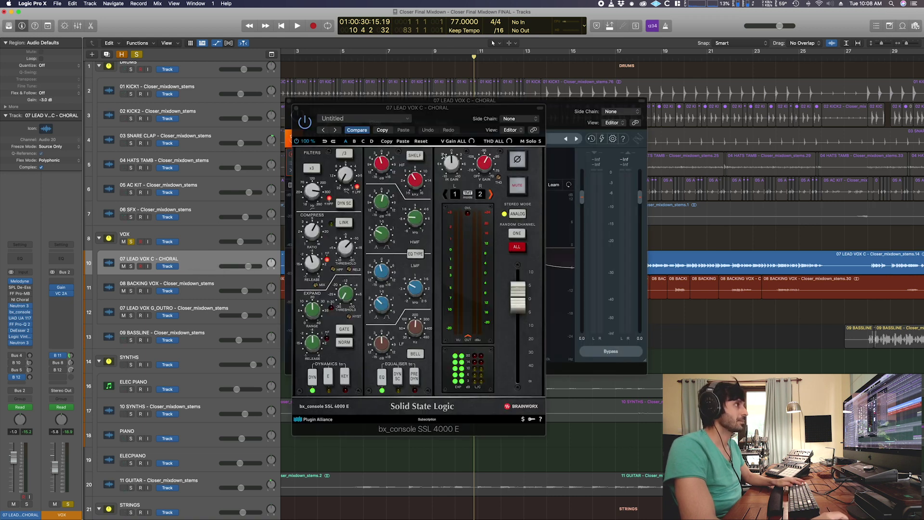
click(26, 312)
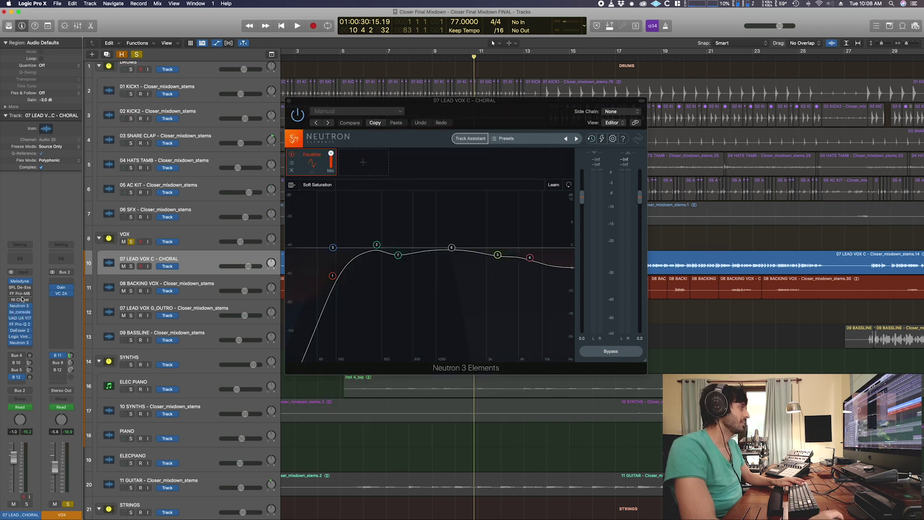
click(26, 312)
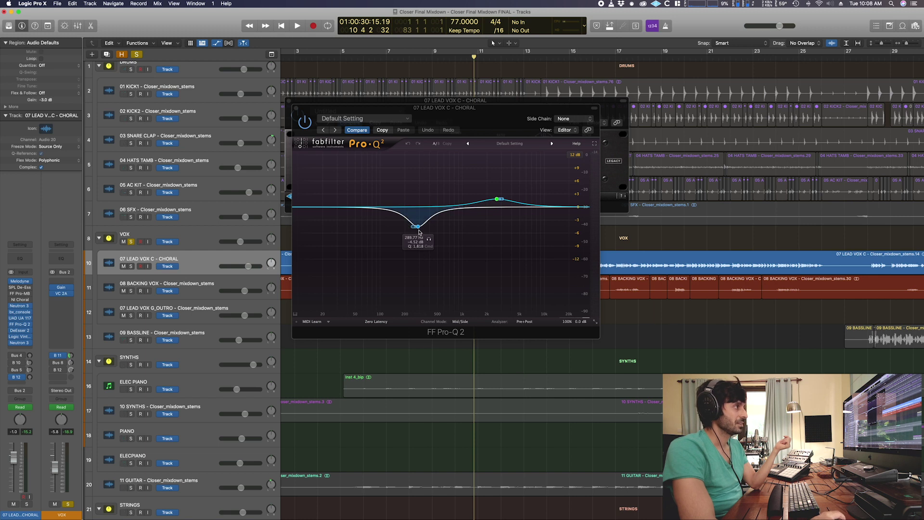
click(418, 228)
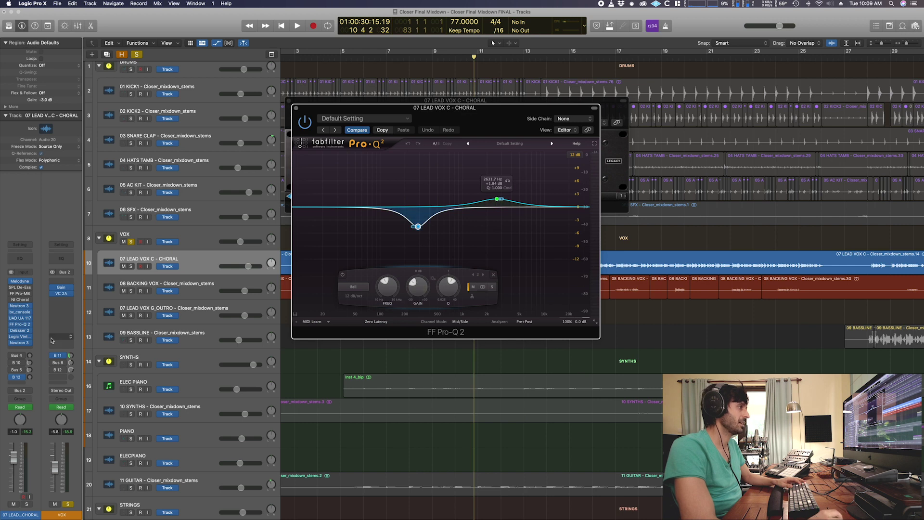
key(v)
Step: Compare the lead vocal from about bar 7 with its inserts from Neutron 3 downward bypassed and re-enabled, and leave the track's regions deselected
key(space)
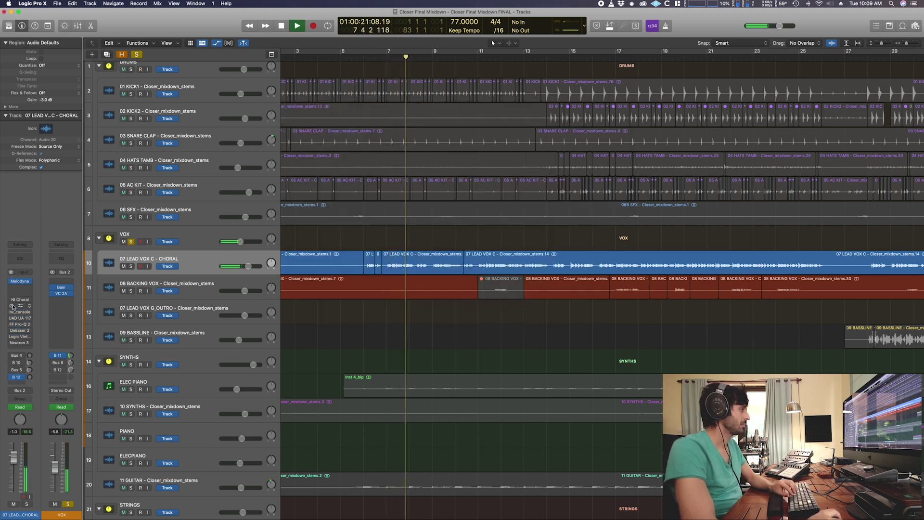
key(space)
drag(12, 306, 12, 342)
key(space)
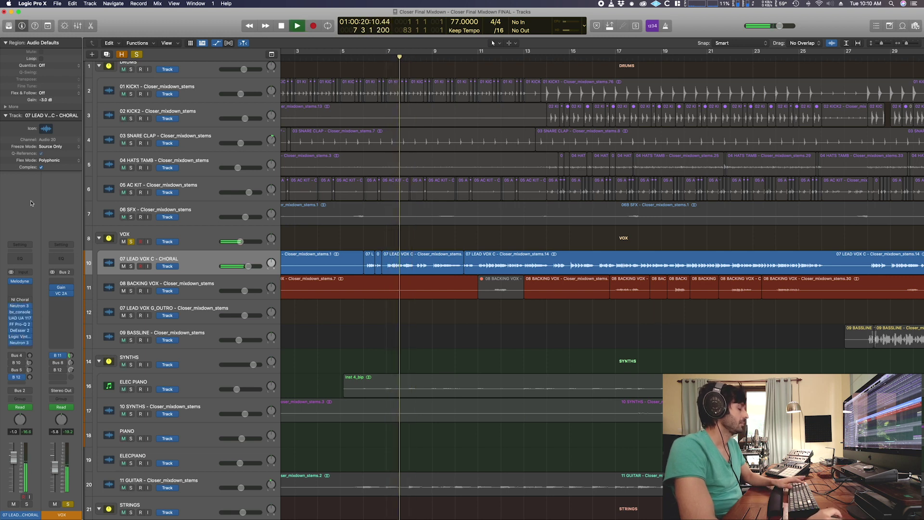
key(space)
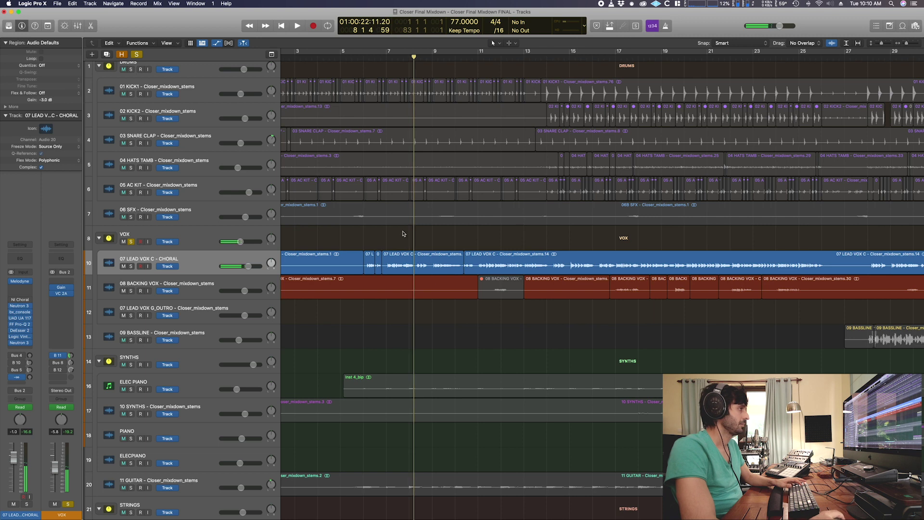
click(204, 260)
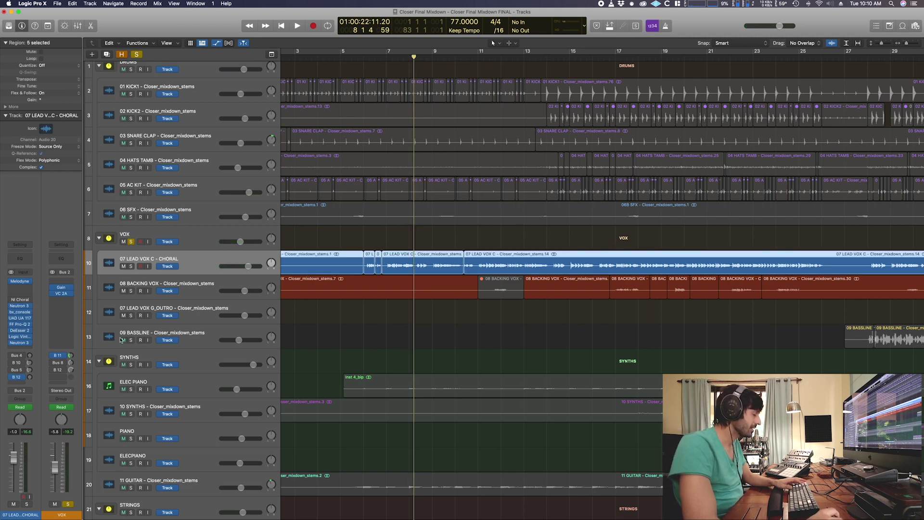
click(381, 235)
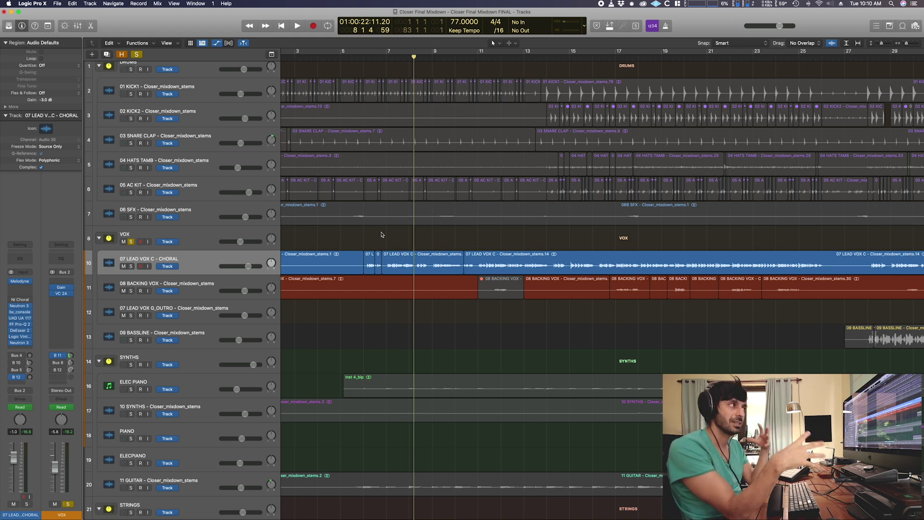
Step: Select 09 BASSLINE, bypass all of its inserts and play the full mix from bar 28
click(616, 56)
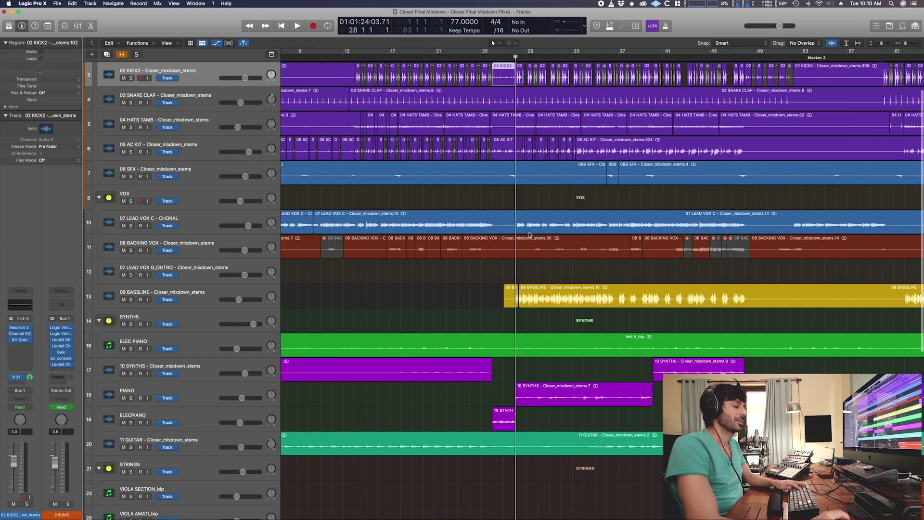
key(super+Right)
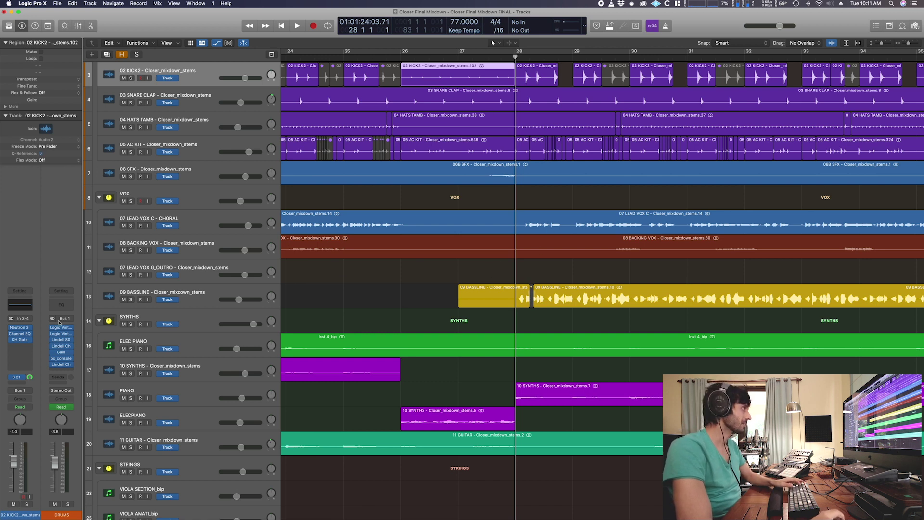
click(195, 297)
drag(13, 308, 17, 365)
key(space)
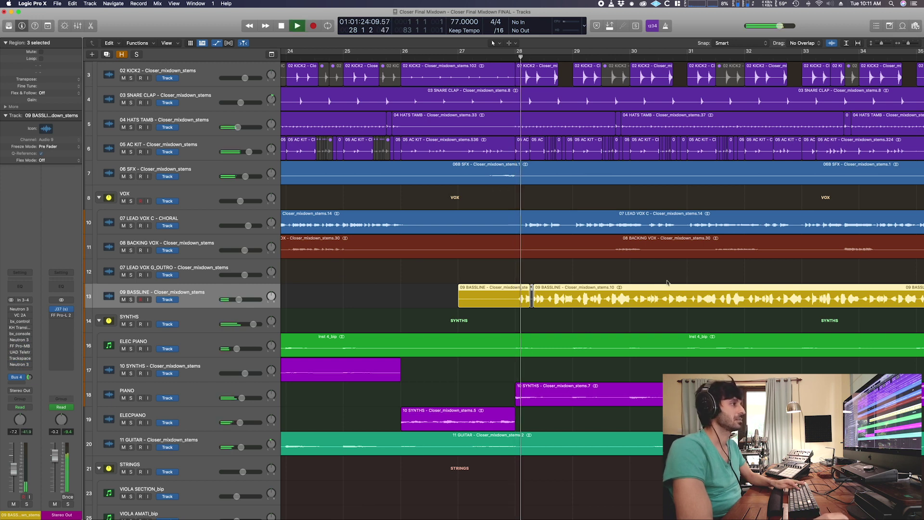
Step: Solo 09 BASSLINE, re-enable all of its inserts during playback, stop and deselect its regions
click(132, 300)
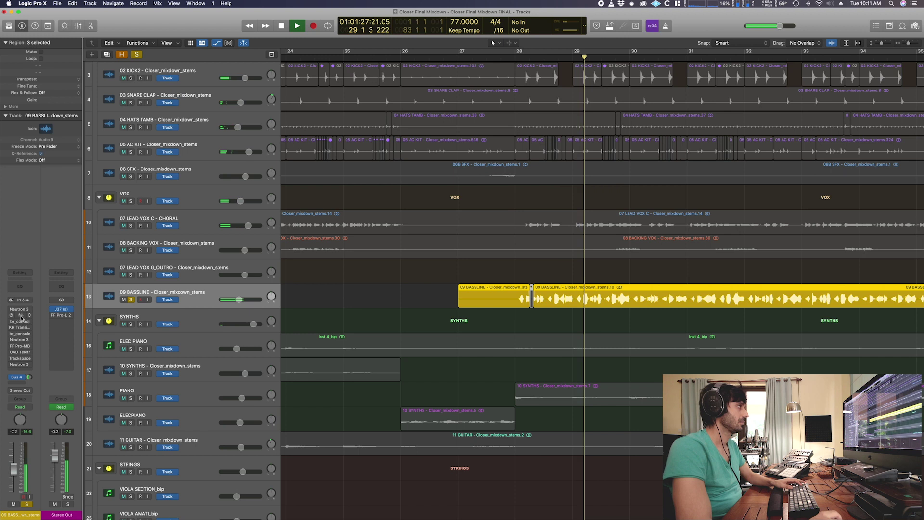
drag(10, 309, 8, 365)
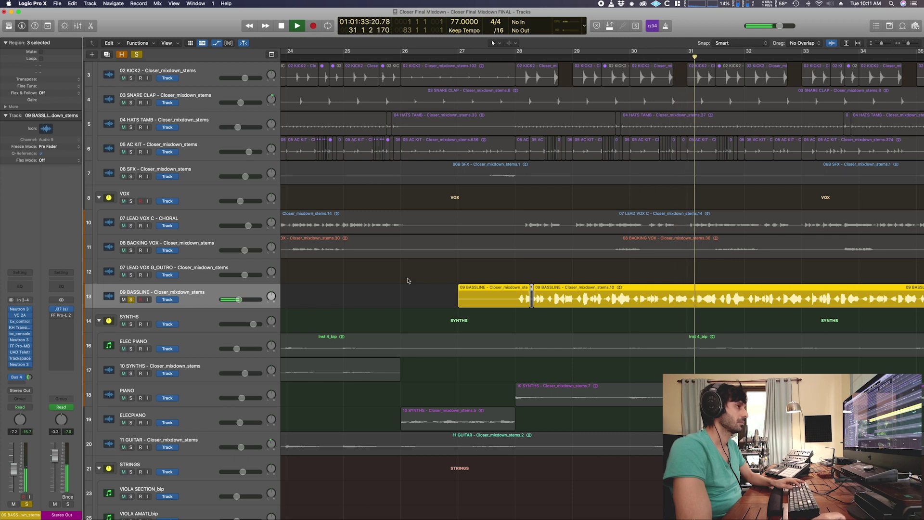
key(space)
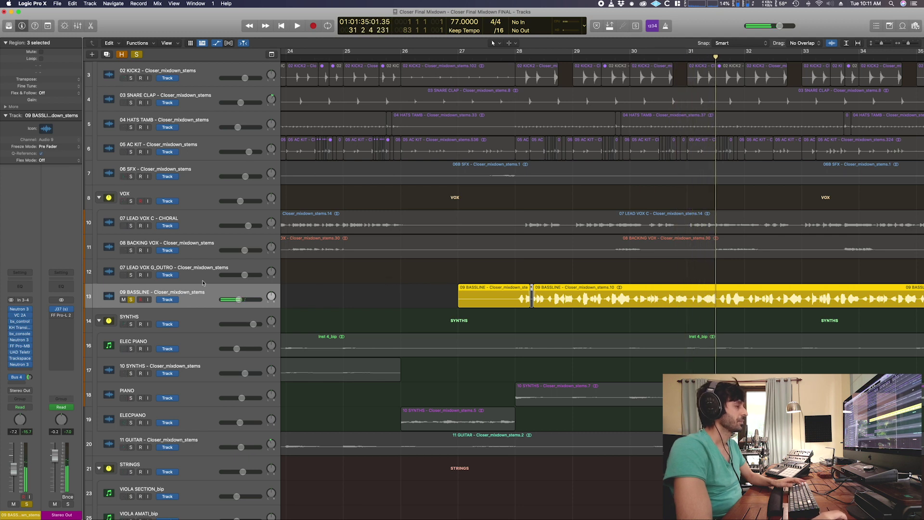
click(375, 289)
Step: Open the 09 BASSLINE inserts from the first Neutron 3 down to FF Pro-MB to review the chain
click(20, 308)
click(21, 317)
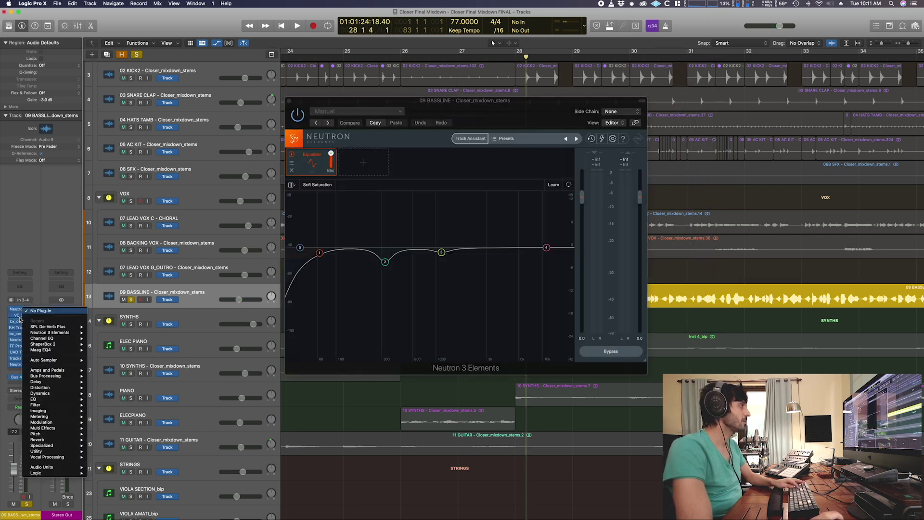
key(Escape)
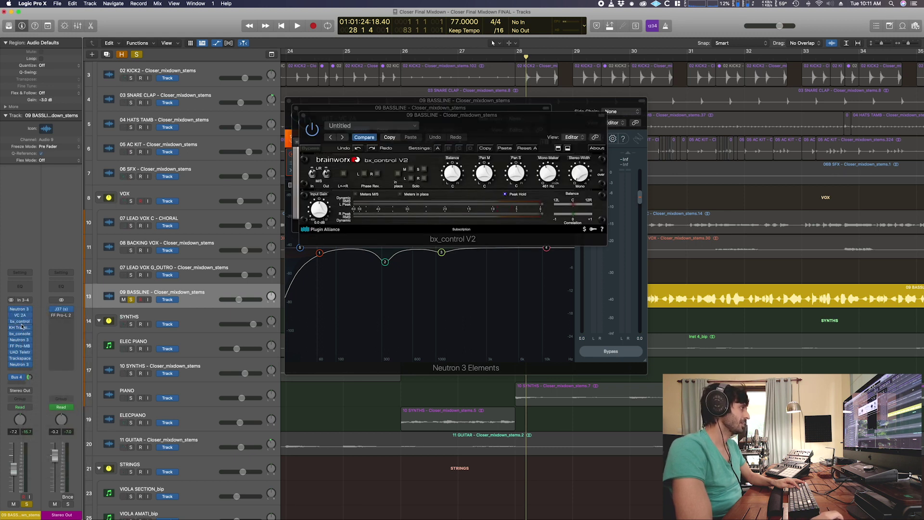
click(21, 328)
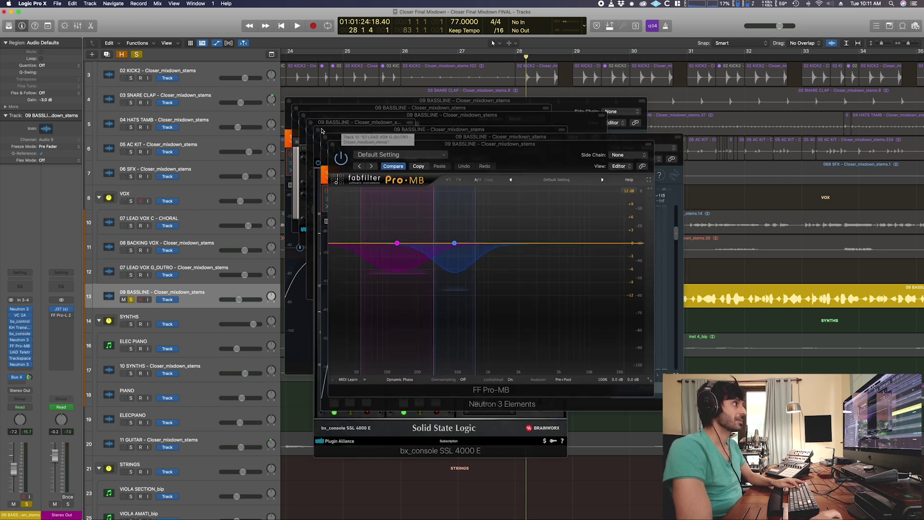
Step: Close every 09 BASSLINE plug-in window except FF Pro-MB and move that window clear of the bassline regions
click(289, 102)
click(299, 109)
click(303, 116)
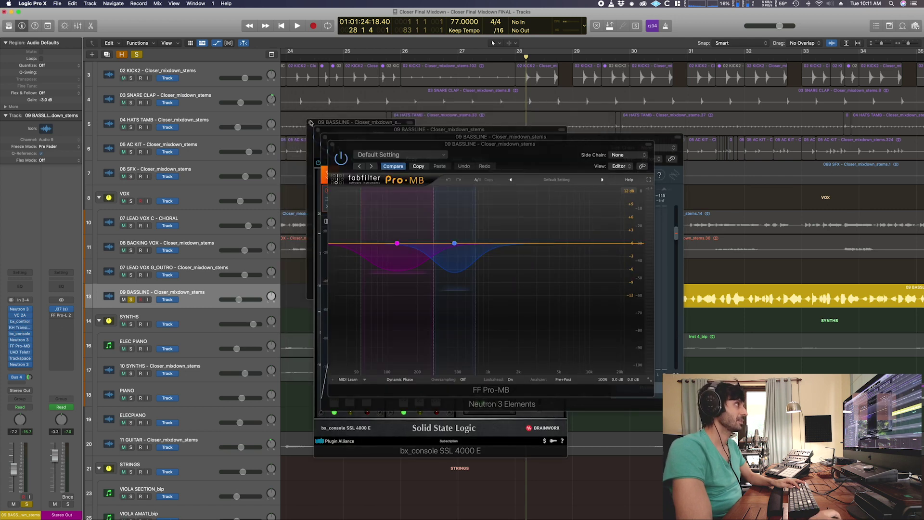
click(312, 124)
click(319, 129)
click(324, 137)
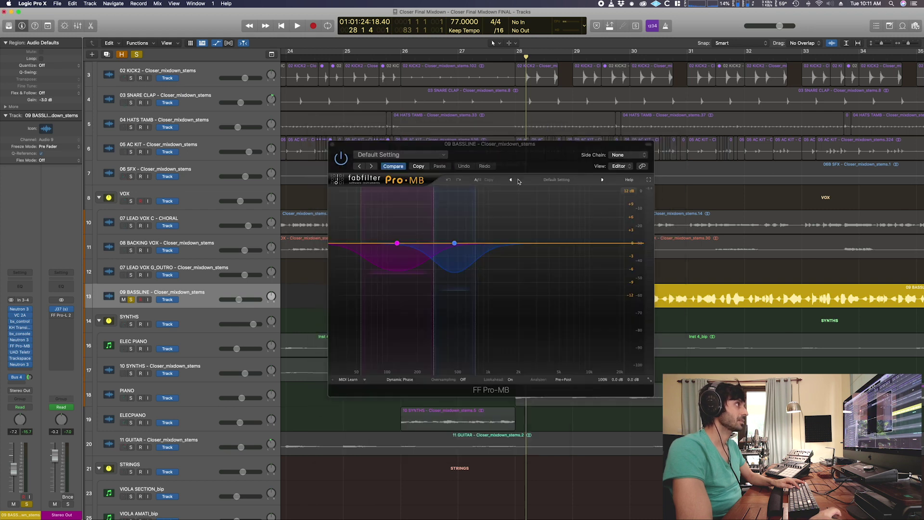
drag(523, 157, 783, 111)
Step: Play the soloed bassline while examining FF Pro-MB bands 1 and 2 and their compression controls, and close the plug-in window
key(space)
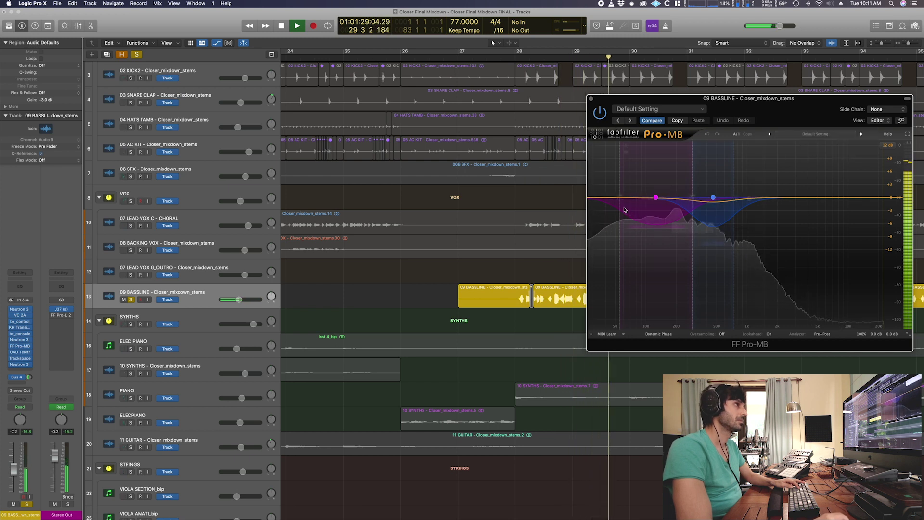
click(656, 197)
key(space)
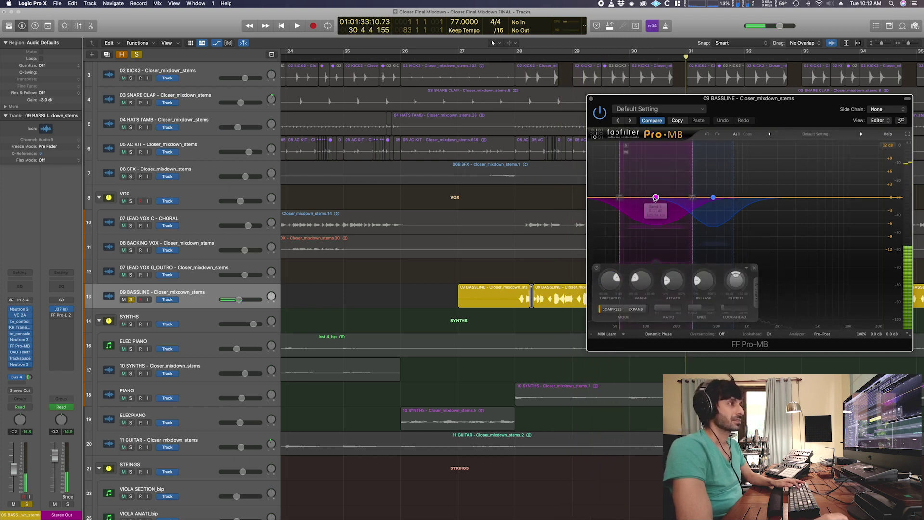
click(867, 239)
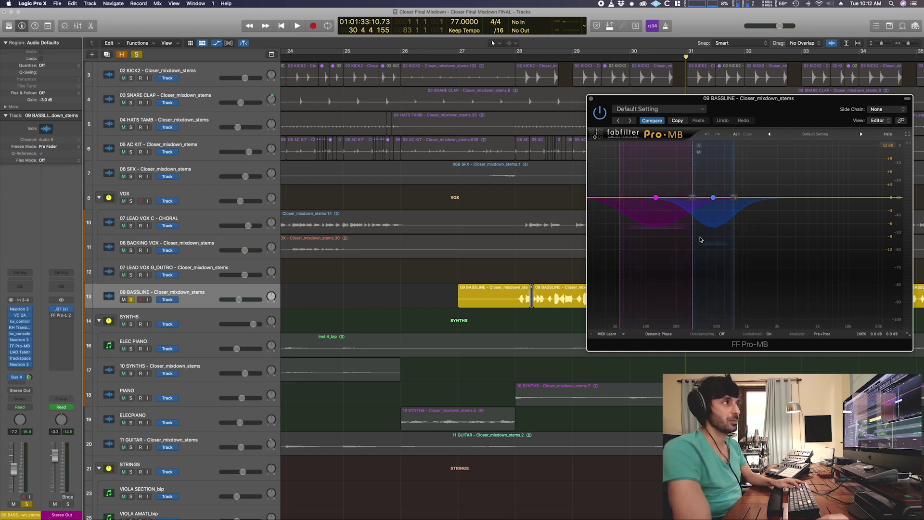
click(656, 198)
click(713, 197)
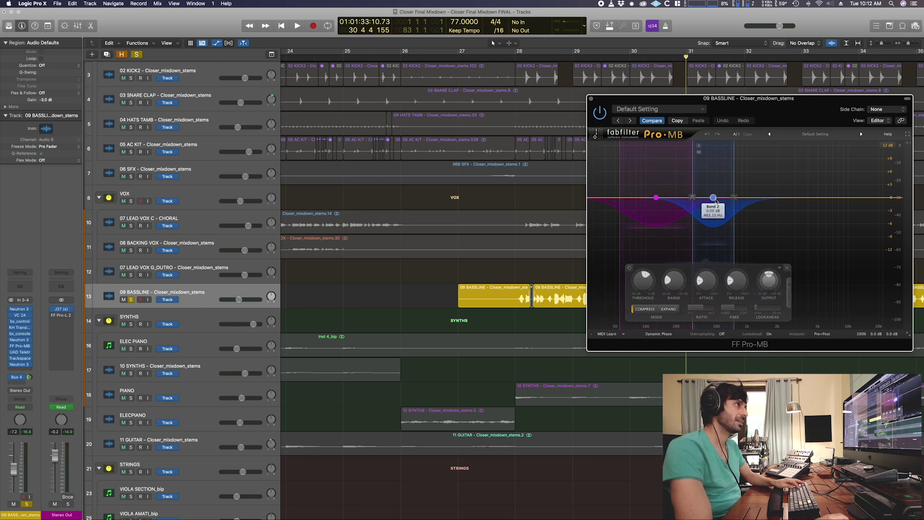
key(space)
key(space)
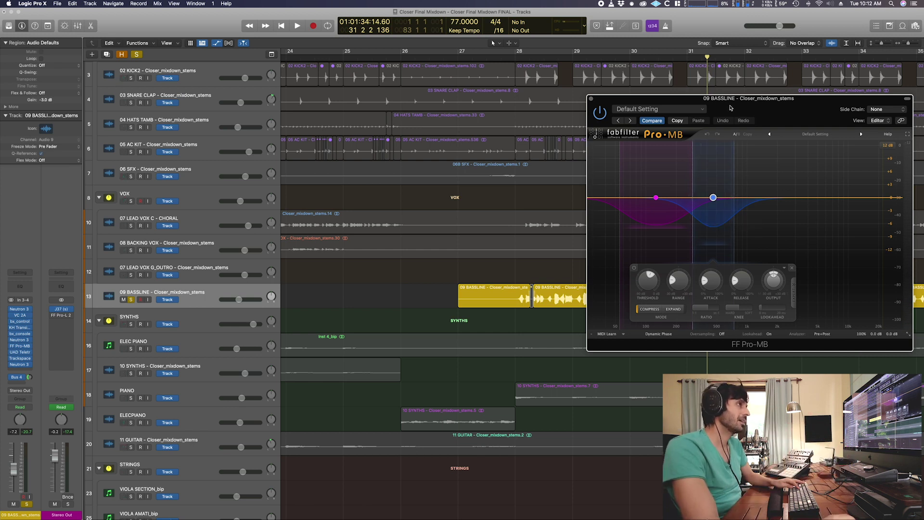
drag(730, 108, 691, 111)
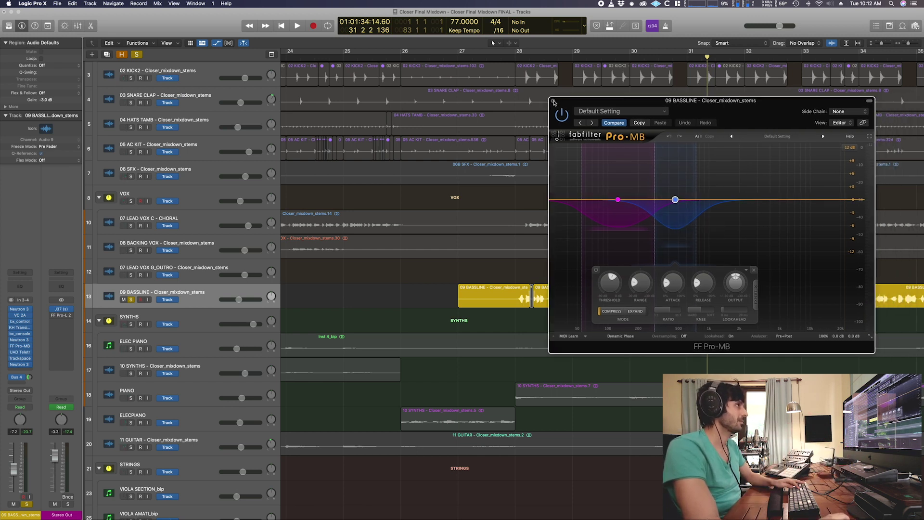
click(553, 101)
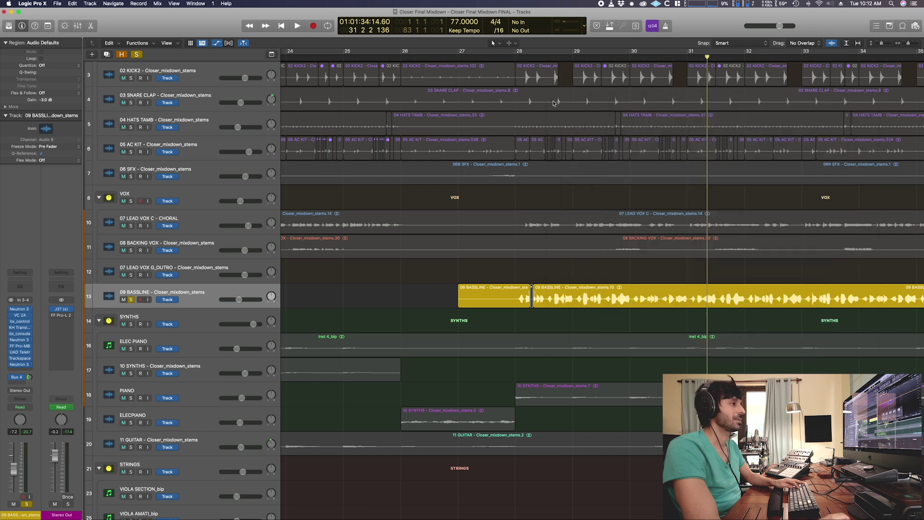
Step: Open UAD Teletronix LA-2A Legacy and Trackspacer 2.5 on 09 BASSLINE and check Trackspacer's side chain source, Bus 21
click(21, 354)
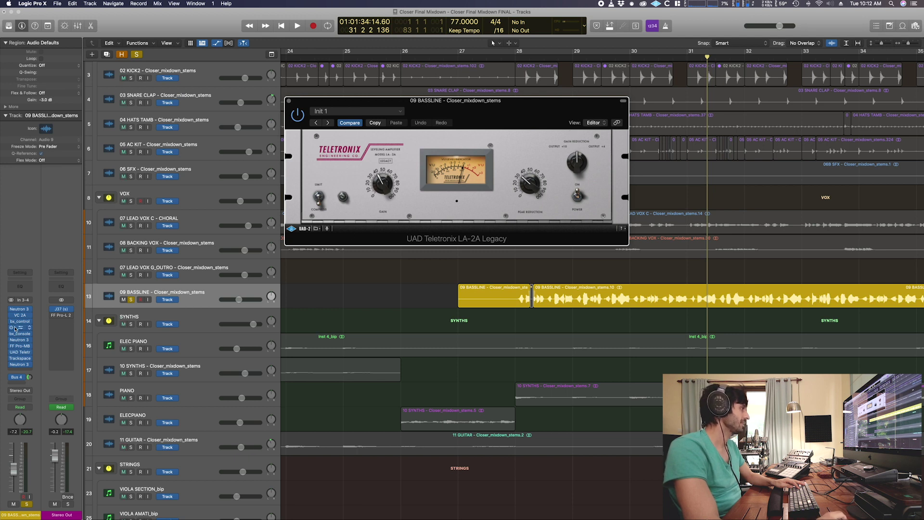
click(19, 358)
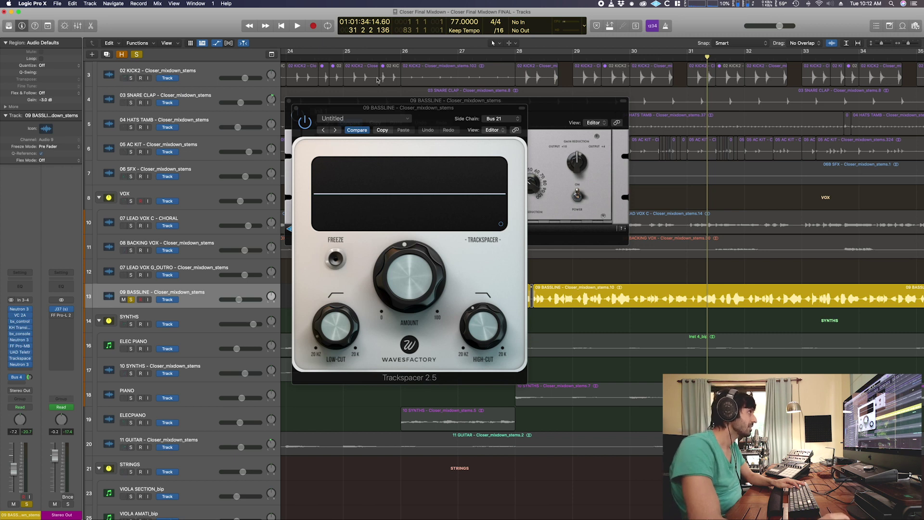
click(510, 118)
click(626, 159)
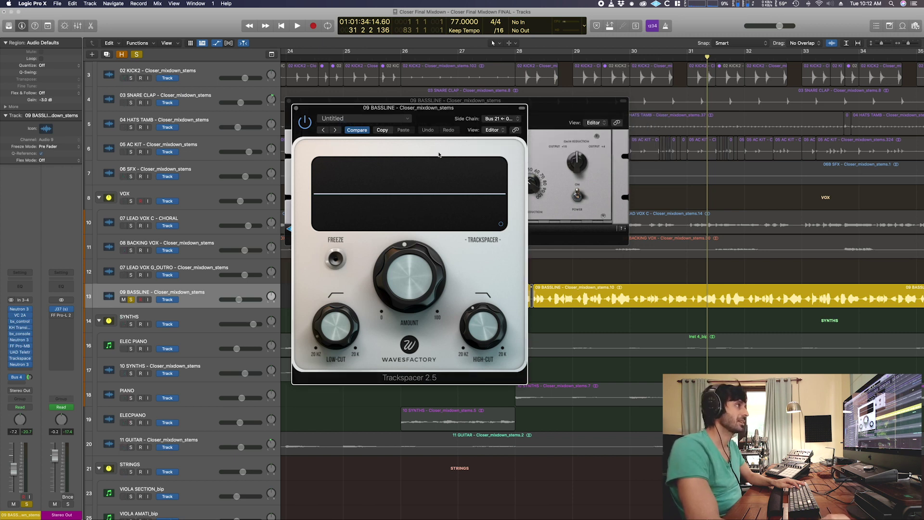
Step: Play the bassline from bar 28 with Trackspacer open and add a kick track to the solo
click(519, 65)
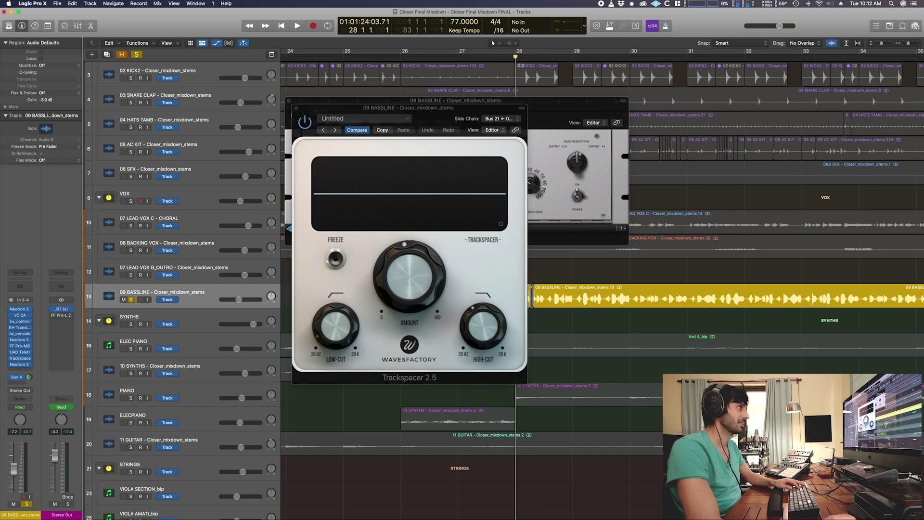
key(space)
scroll(137, 101, up, 2)
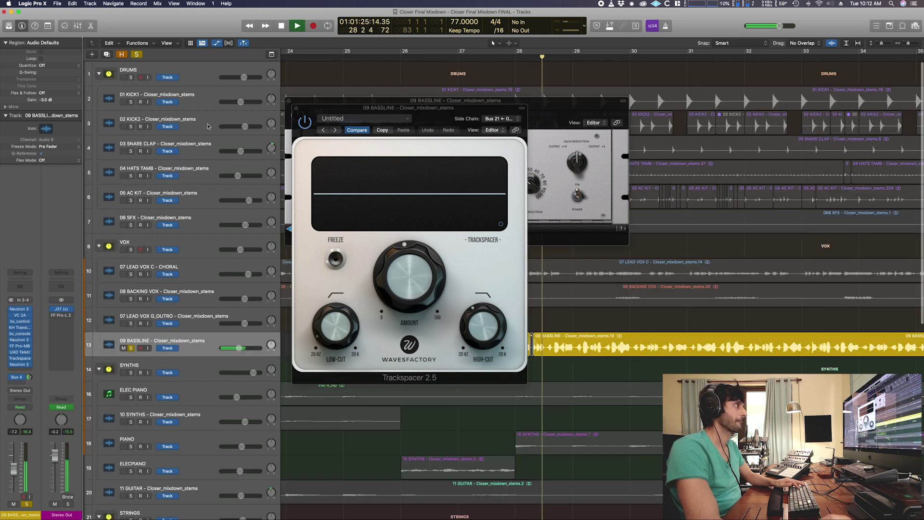
click(131, 101)
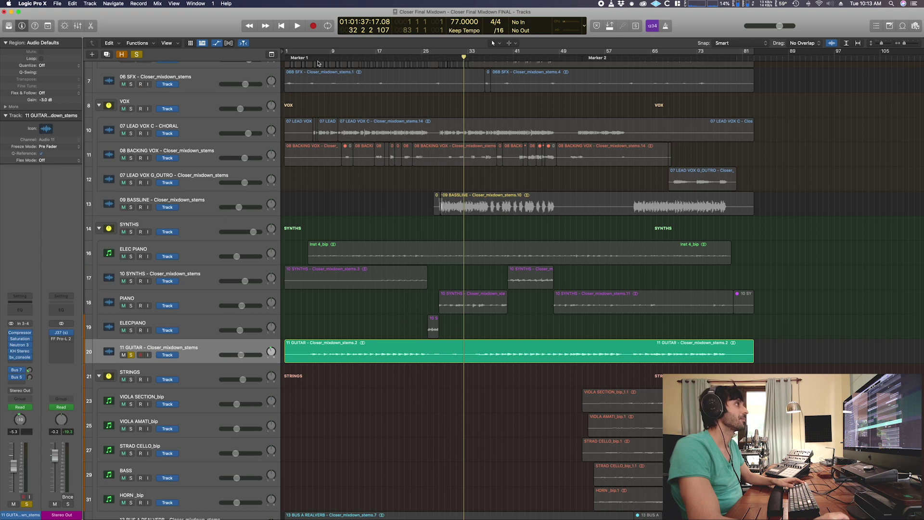
Step: Play the soloed 11 GUITAR track from about bar 6 and select its region
click(318, 62)
key(space)
click(310, 359)
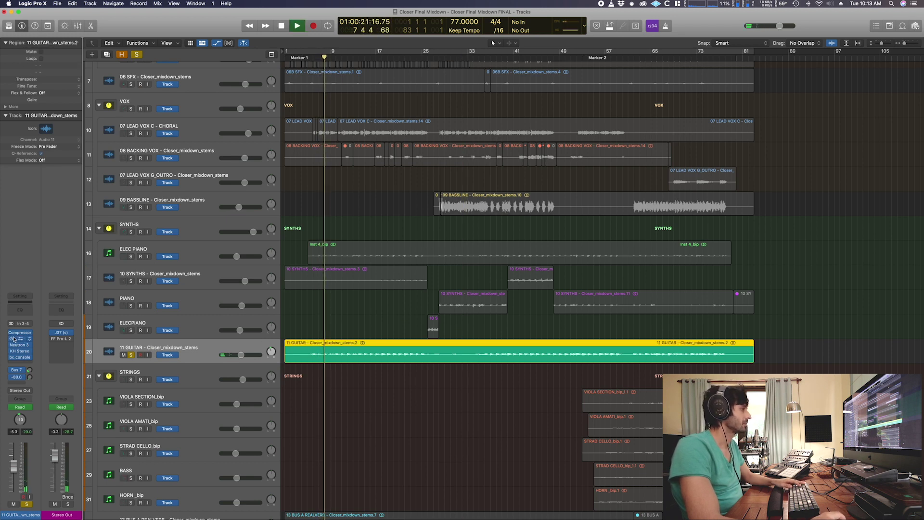
Step: Stop playback, clear the guitar region selection, and play the soloed 11 GUITAR track briefly from about bar 46
mouse_move(11, 335)
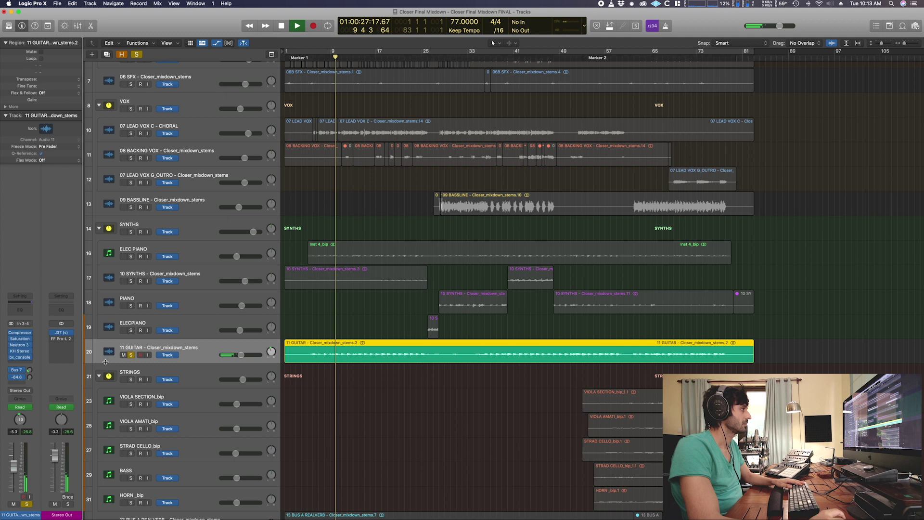
click(378, 335)
key(space)
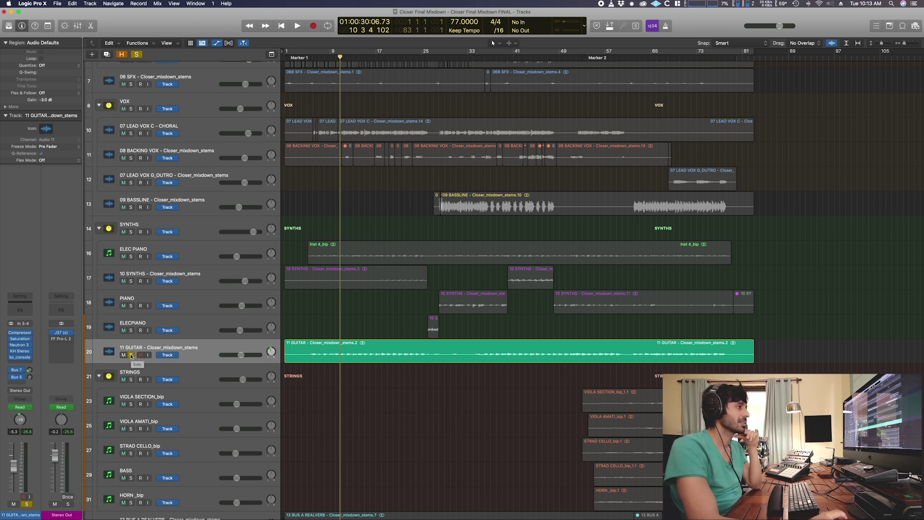
click(542, 59)
key(space)
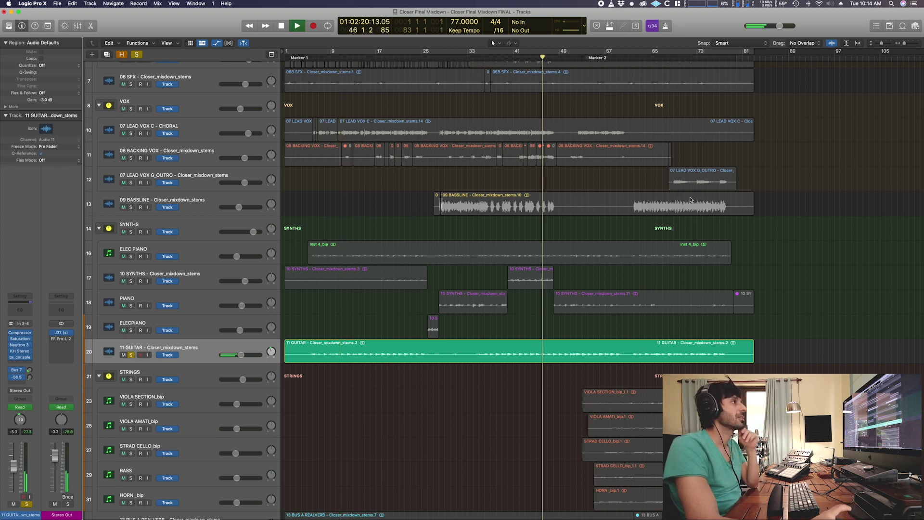
key(space)
Step: Switch the solo from 11 GUITAR to the STRINGS stack and position the playhead near Marker 2
click(131, 355)
click(131, 380)
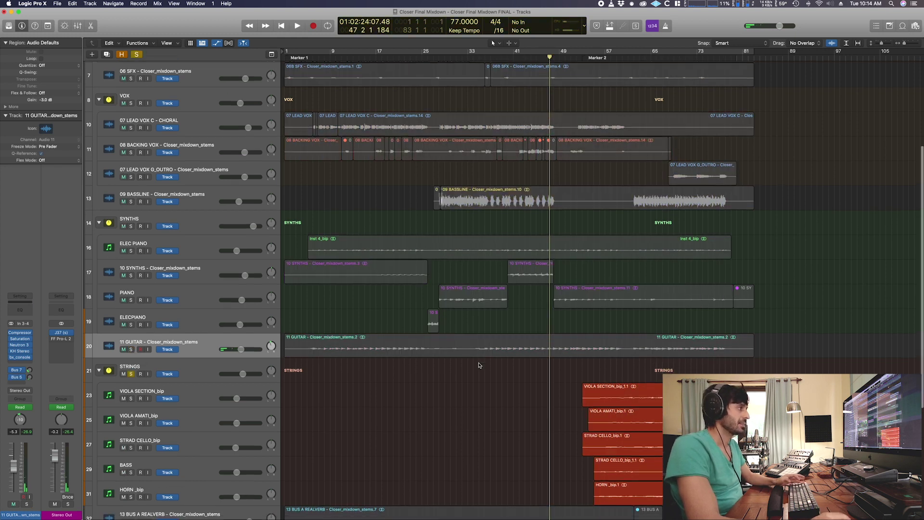
scroll(550, 314, down, 2)
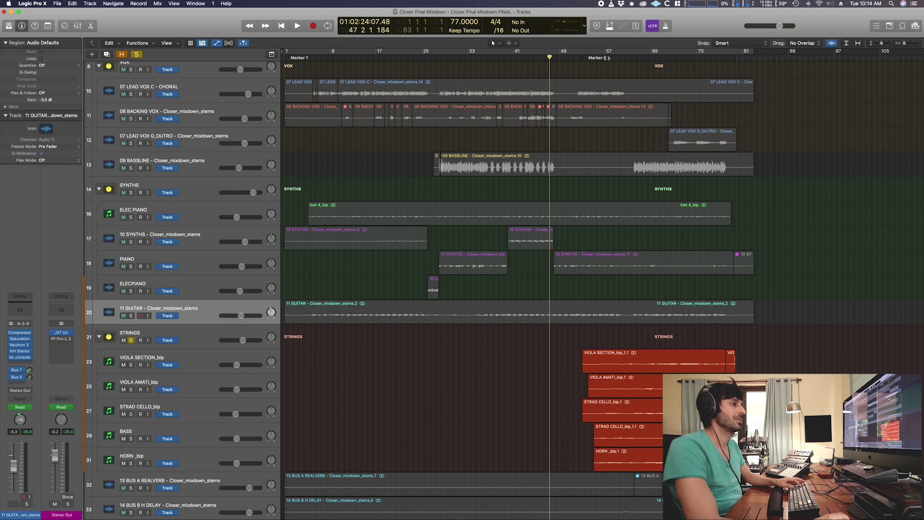
click(606, 58)
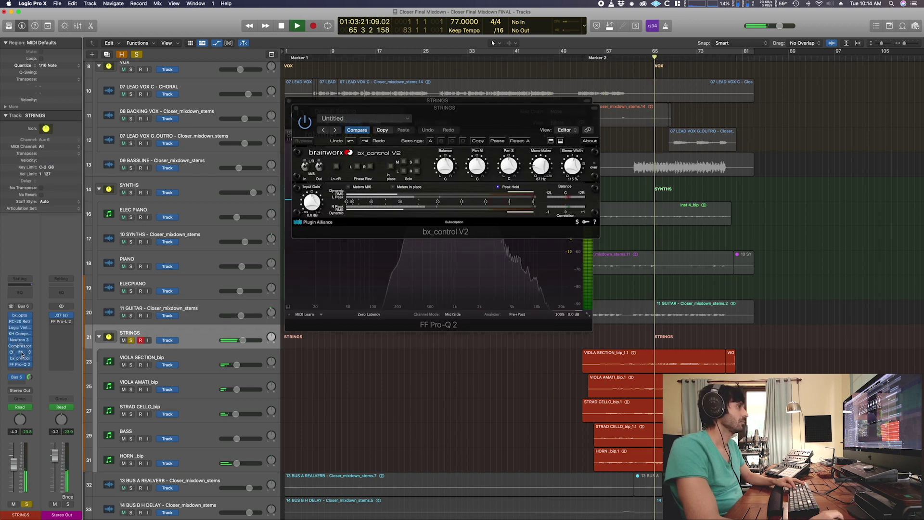
Step: Examine the Gain and Neutron 3 Elements plug-ins on the playing STRINGS stack and close the Neutron window
click(20, 352)
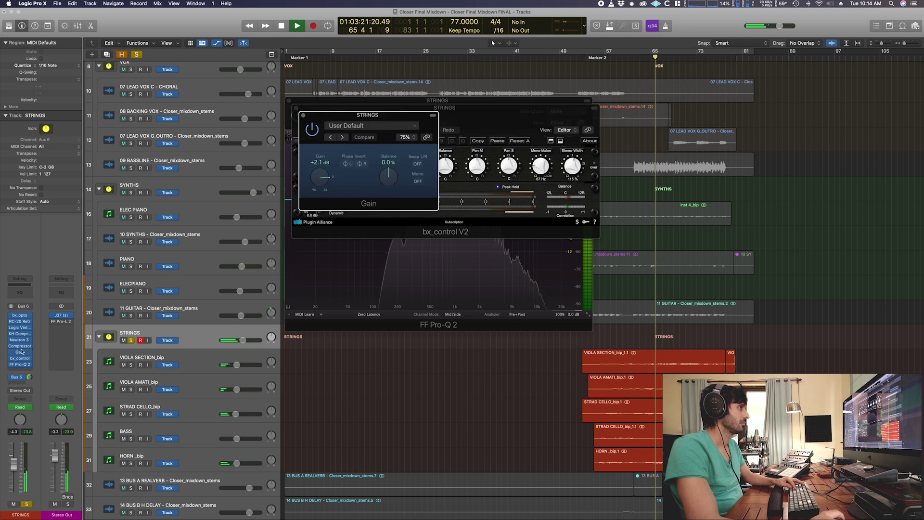
click(22, 345)
click(20, 341)
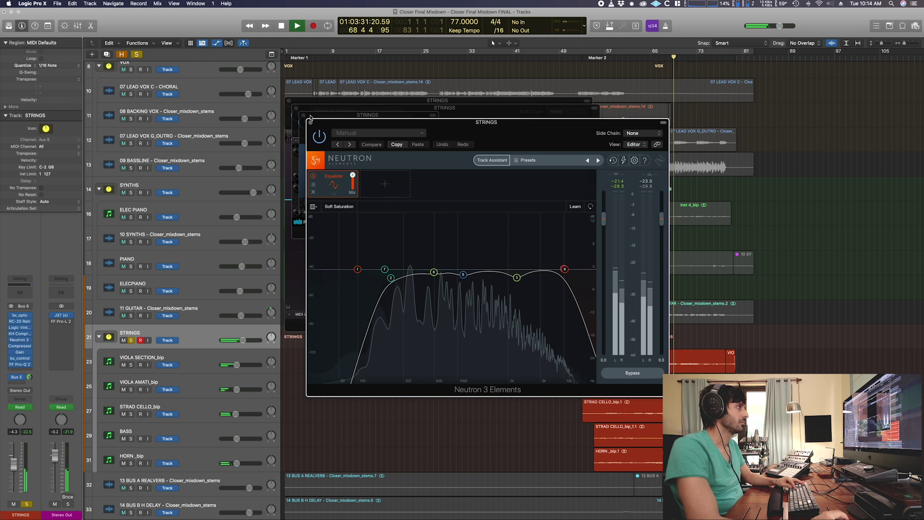
click(310, 124)
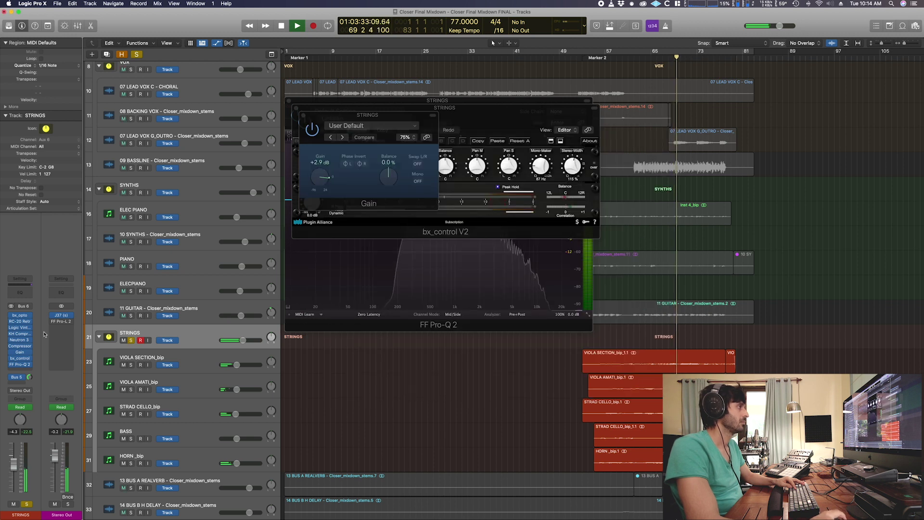
Step: Review KH Compressor, Logic Vintage Tube EQ, RC-20 Retro Color and bx_opto on STRINGS, stop playback and hide all plug-in windows
click(20, 334)
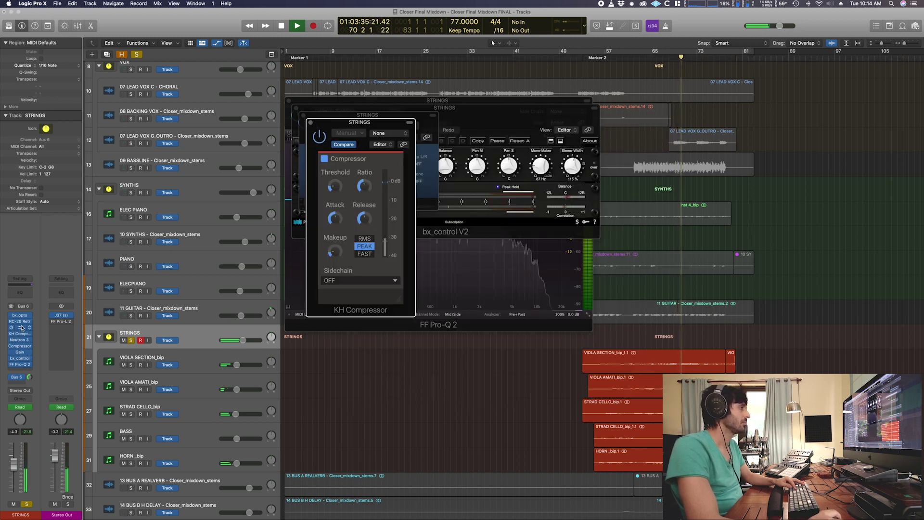
click(22, 328)
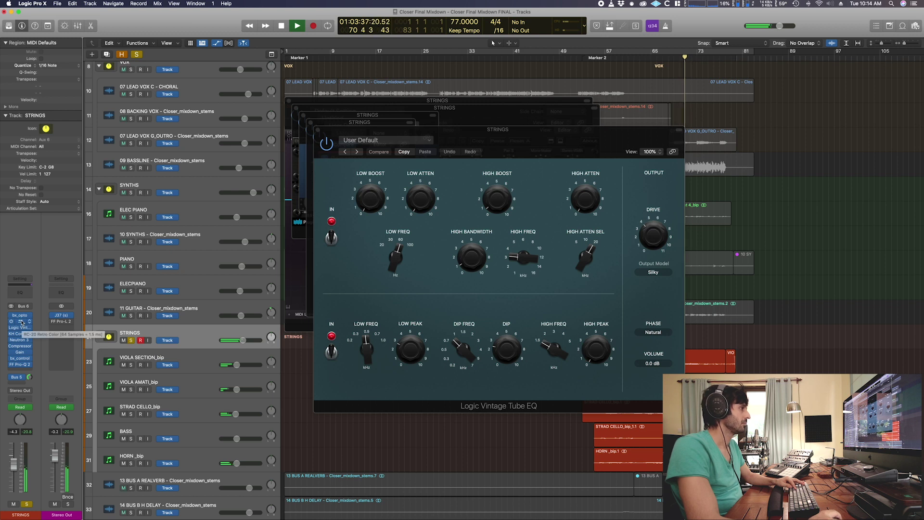
click(20, 321)
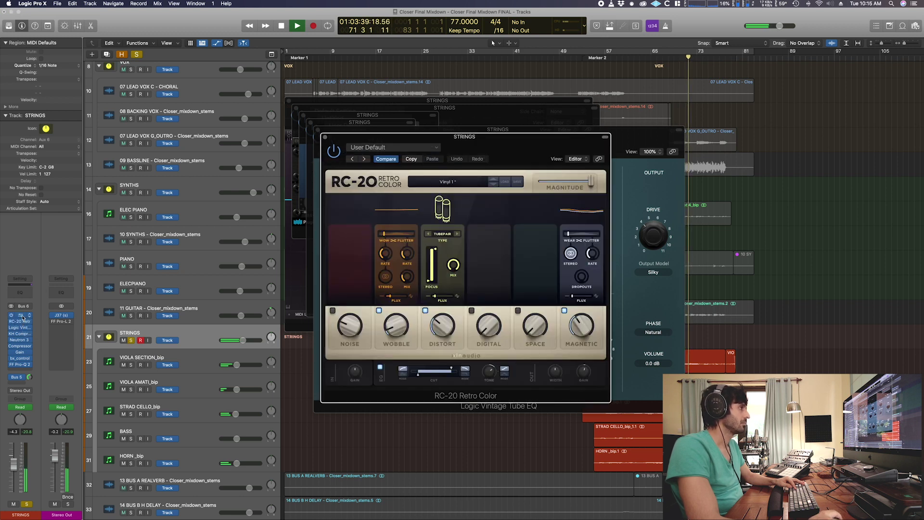
click(20, 315)
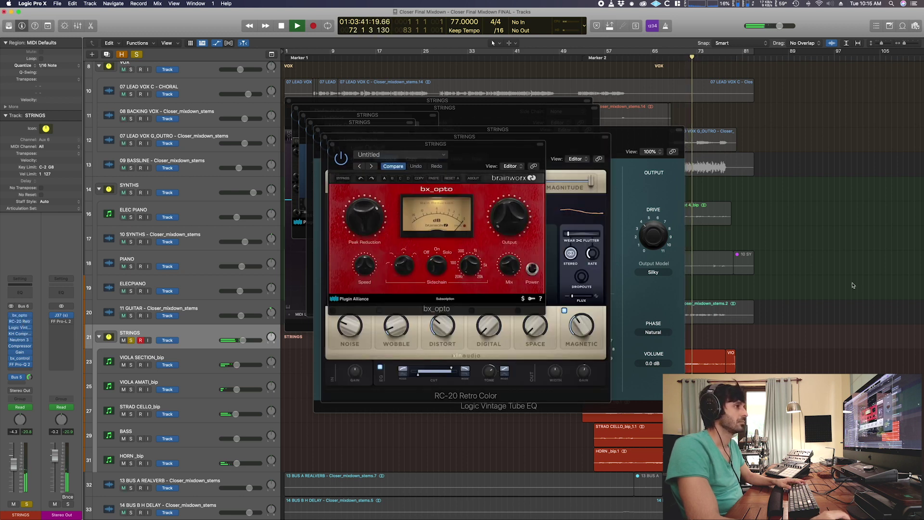
key(space)
click(332, 144)
key(v)
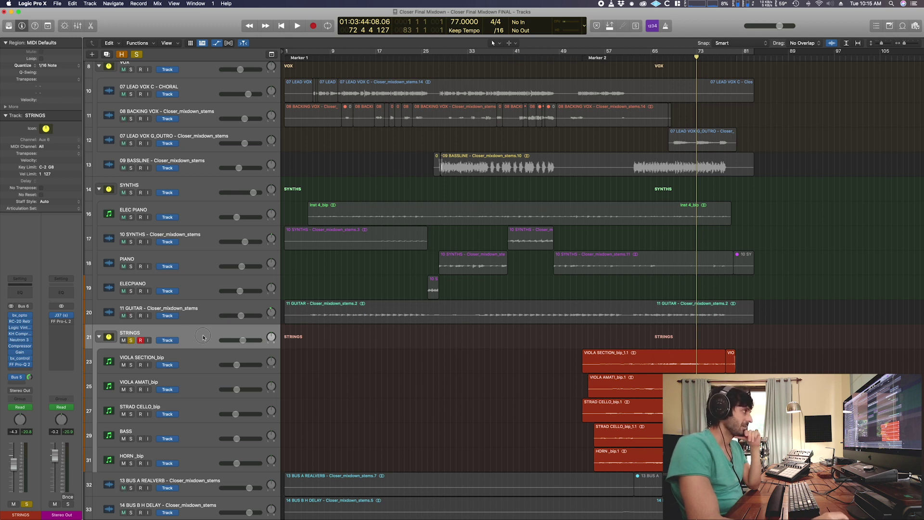
Step: Select the VIOLA SECTION_bip and VIOLA AMATI_bip tracks in turn and turn off the STRINGS stack's solo
click(204, 358)
click(217, 394)
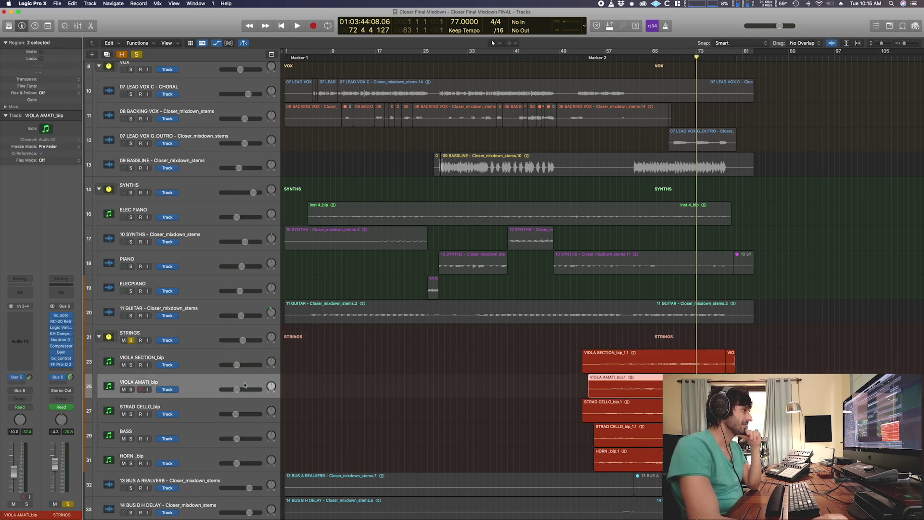
scroll(434, 356, down, 3)
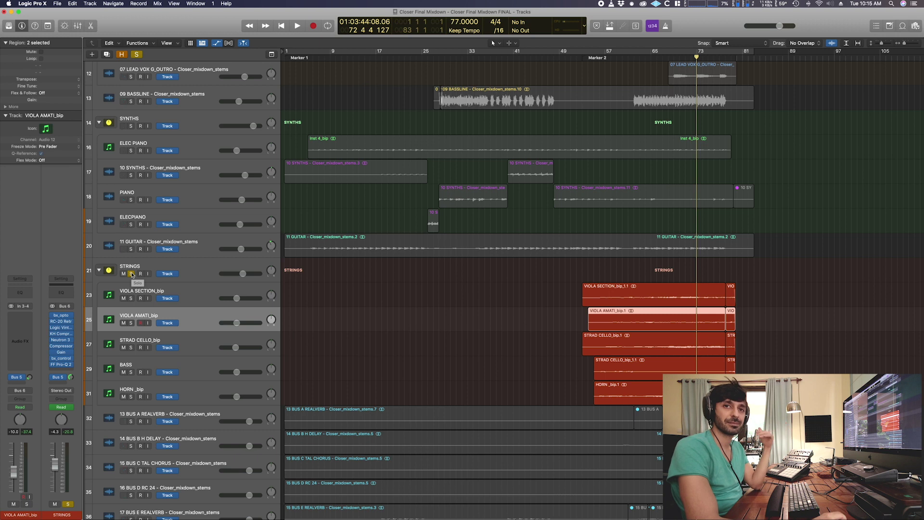
click(131, 274)
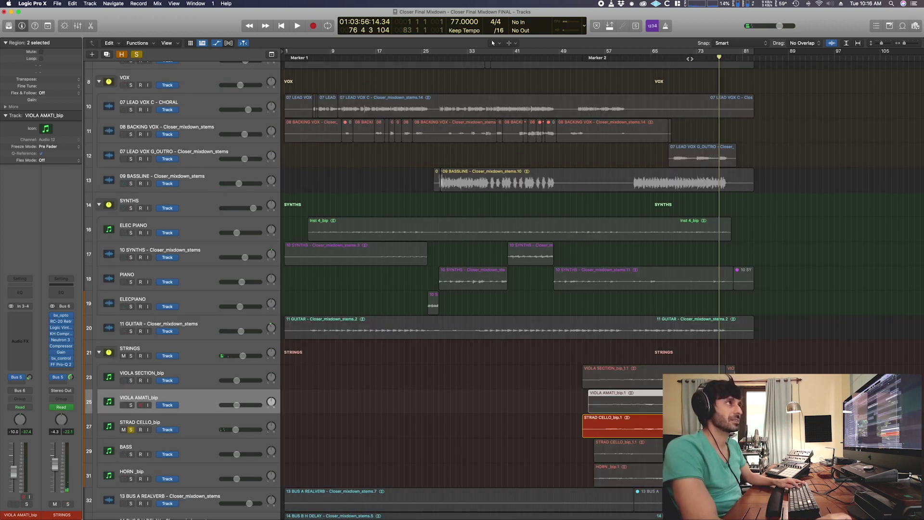
Step: Play the soloed STRAD CELLO_bip track from about bar 72 and turn off its solo
click(692, 53)
key(space)
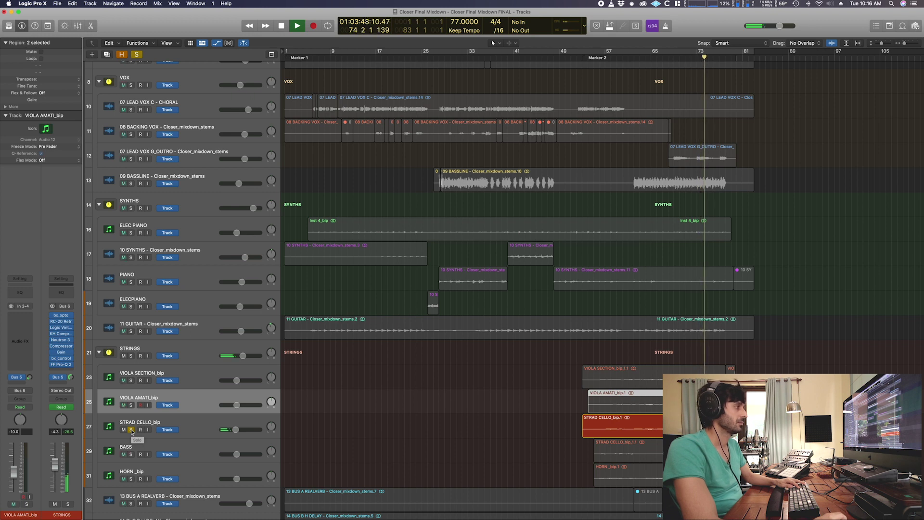
click(131, 430)
Step: Look over the string, bus and Stereo Out tracks while the full mix plays, zooming in on the outro
scroll(529, 377, down, 3)
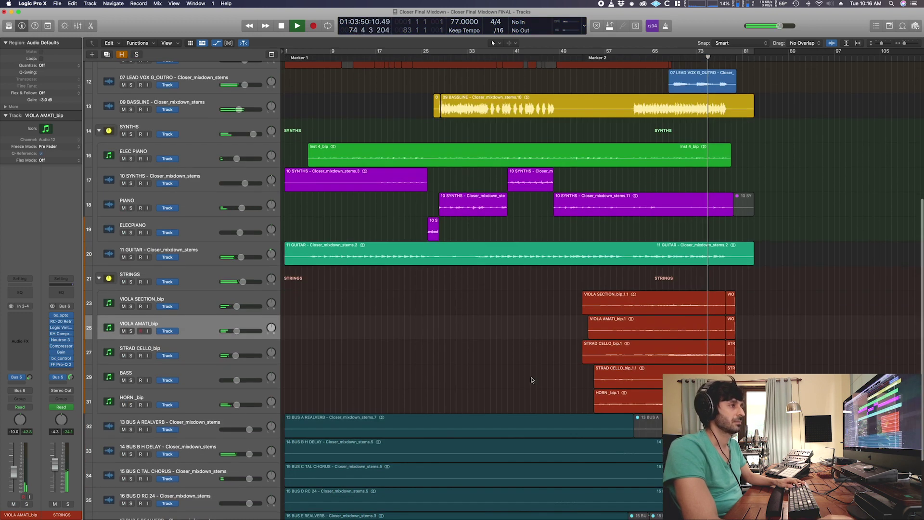
scroll(804, 312, down, 4)
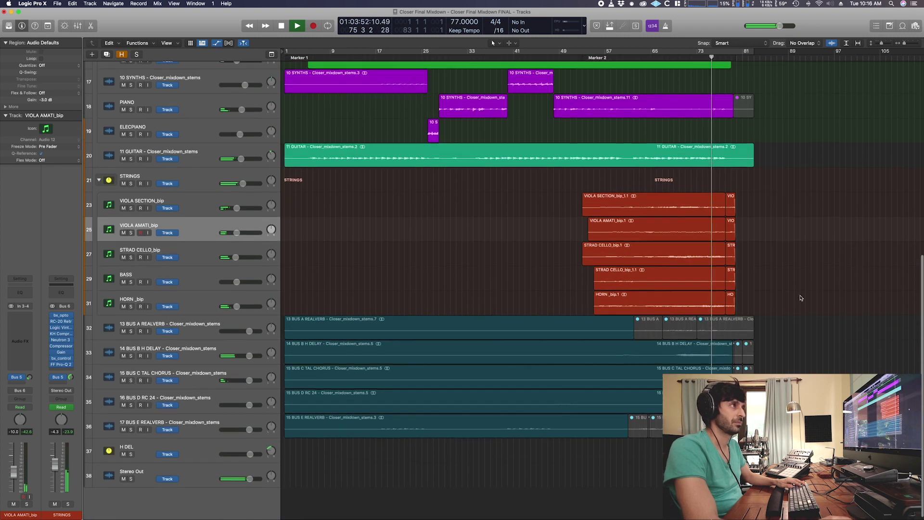
scroll(801, 296, up, 4)
scroll(763, 278, up, 5)
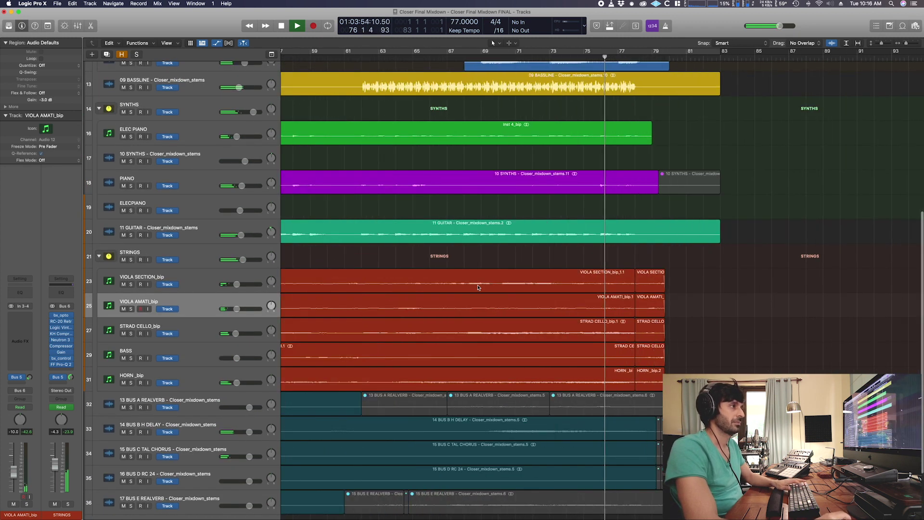
scroll(478, 287, up, 6)
scroll(486, 288, down, 7)
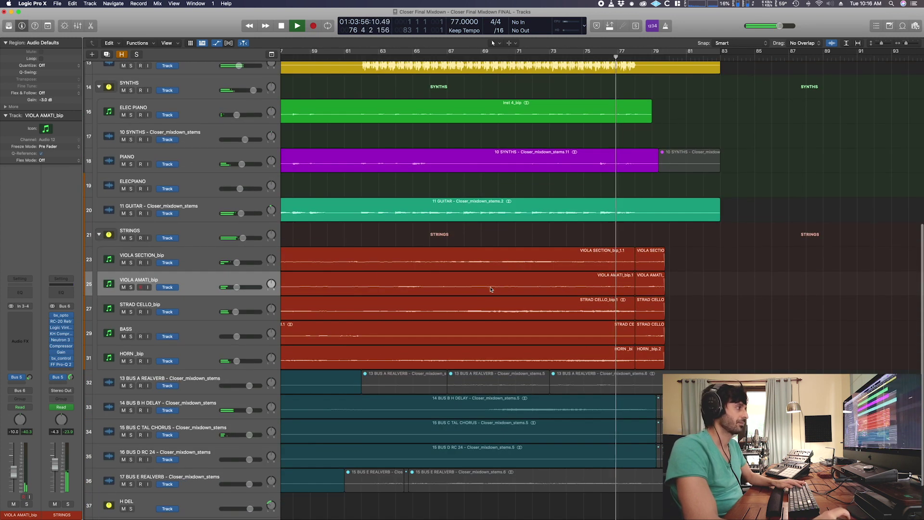
scroll(186, 414, down, 3)
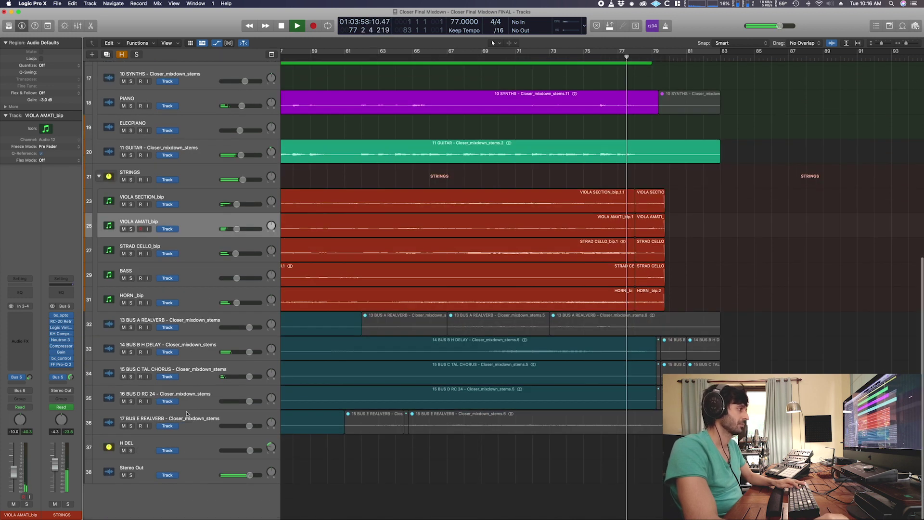